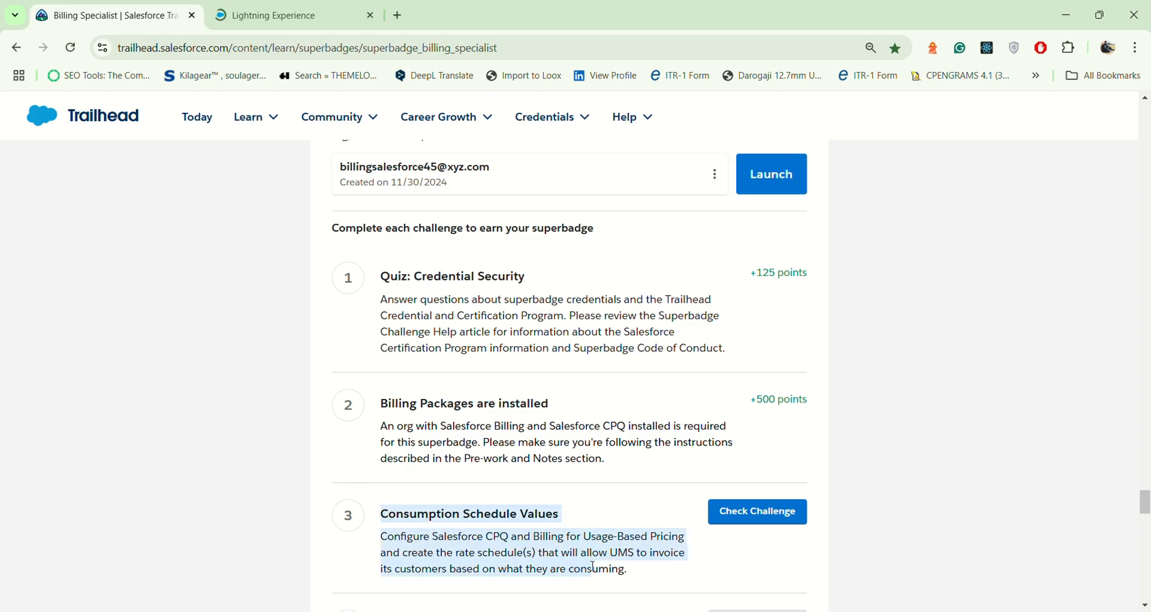
Select the Micron matching attribute in the superbadge's usage table and open Picklist Value Sets in the Salesforce org's Setup.
{"action": "scroll", "coordinate": [535, 497], "scroll_direction": "up", "scroll_amount": 4}
{"action": "scroll", "coordinate": [536, 497], "scroll_direction": "up", "scroll_amount": 5}
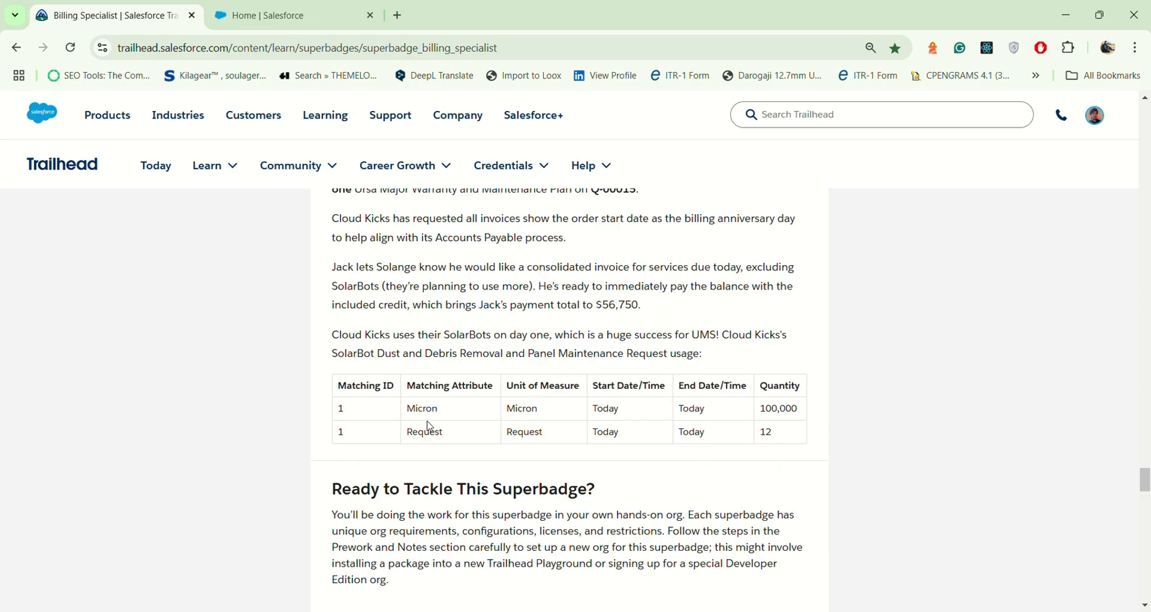
{"action": "left_click_drag", "start_coordinate": [411, 409], "coordinate": [441, 411]}
{"action": "left_click", "coordinate": [270, 15]}
{"action": "left_click", "coordinate": [114, 189]}
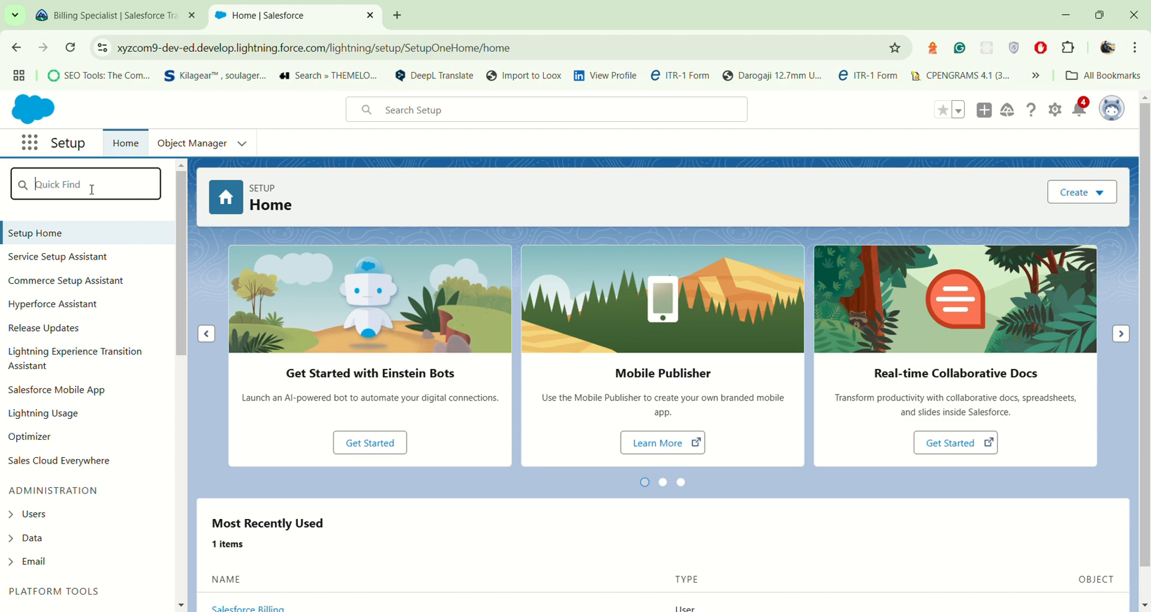
{"action": "type", "text": "picke"}
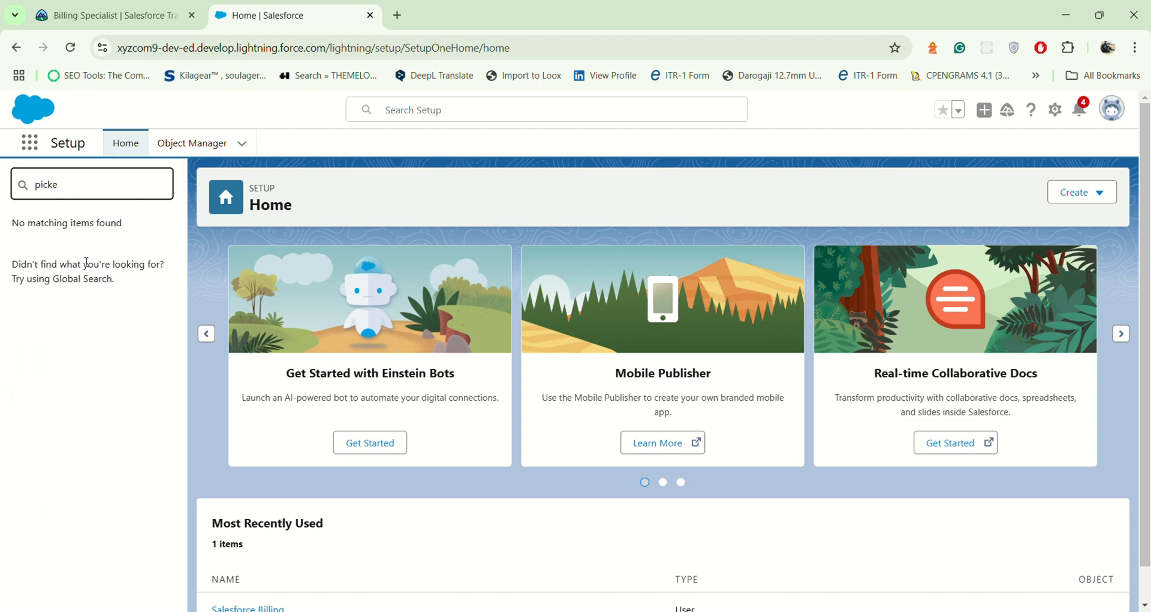
{"action": "key", "text": "BackSpace"}
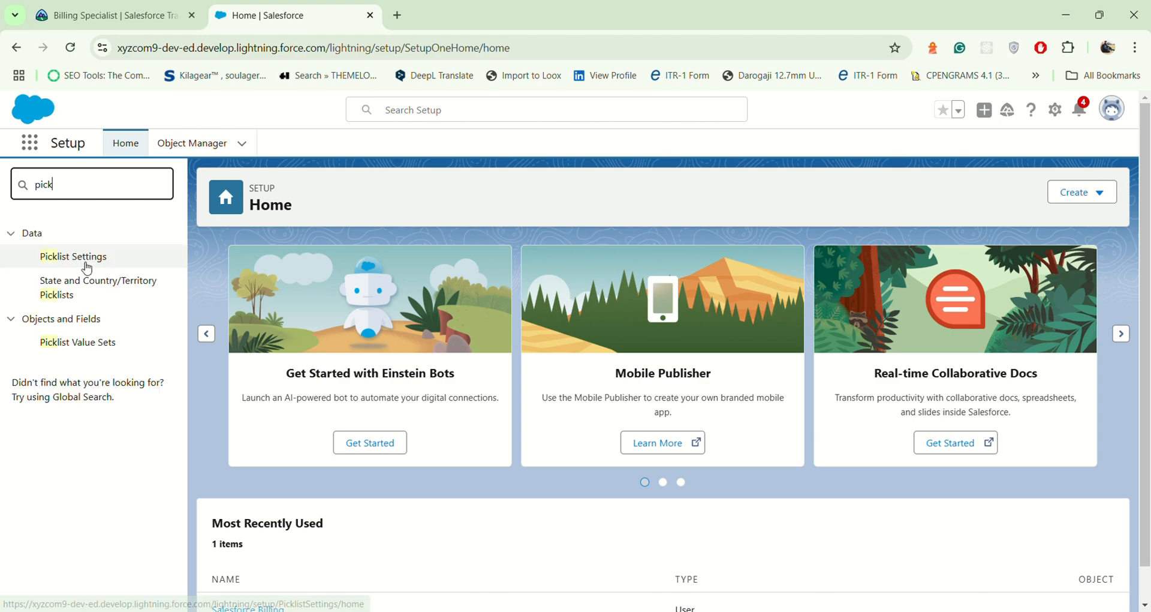
{"action": "left_click", "coordinate": [107, 348]}
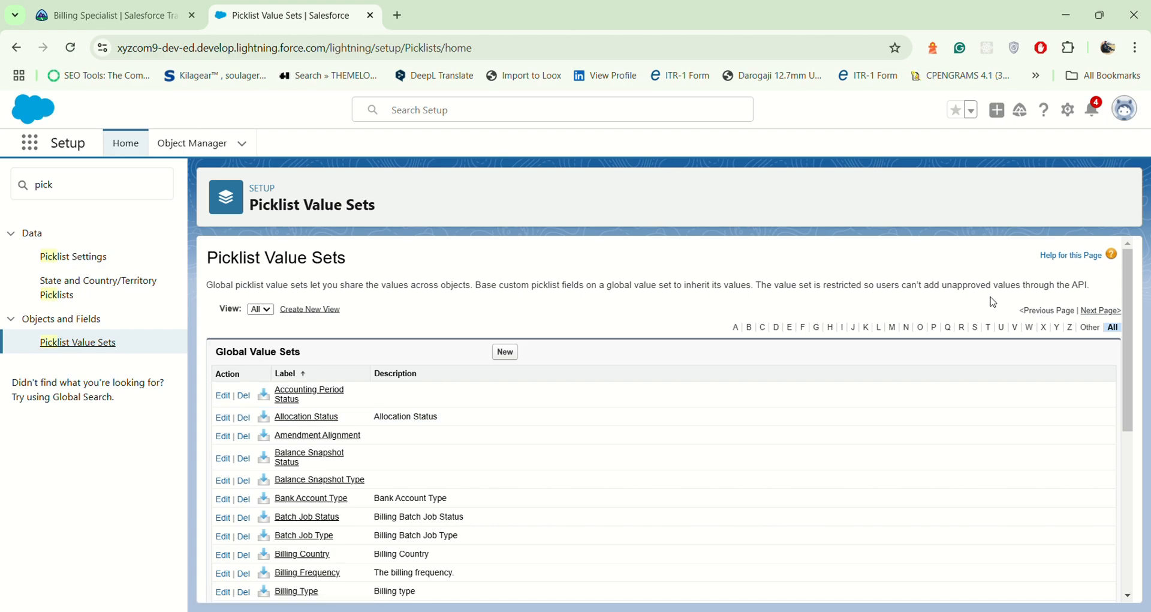
Add the value Micron to the Unit Of Measure global value set.
{"action": "left_click", "coordinate": [1002, 328]}
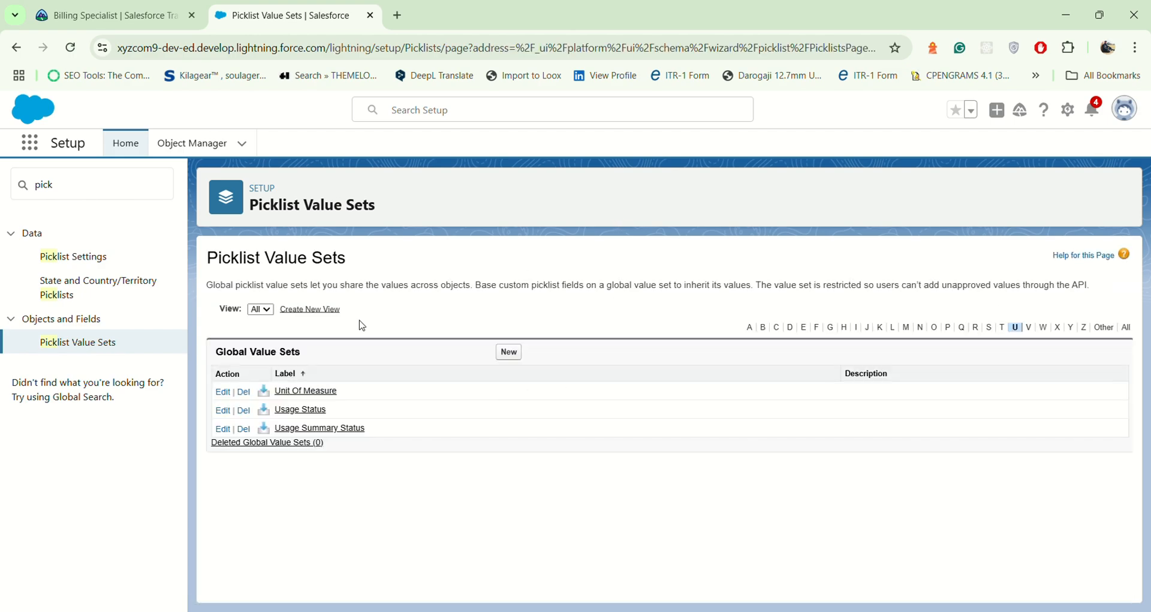
{"action": "left_click", "coordinate": [320, 399]}
{"action": "scroll", "coordinate": [387, 384], "scroll_direction": "down", "scroll_amount": 3}
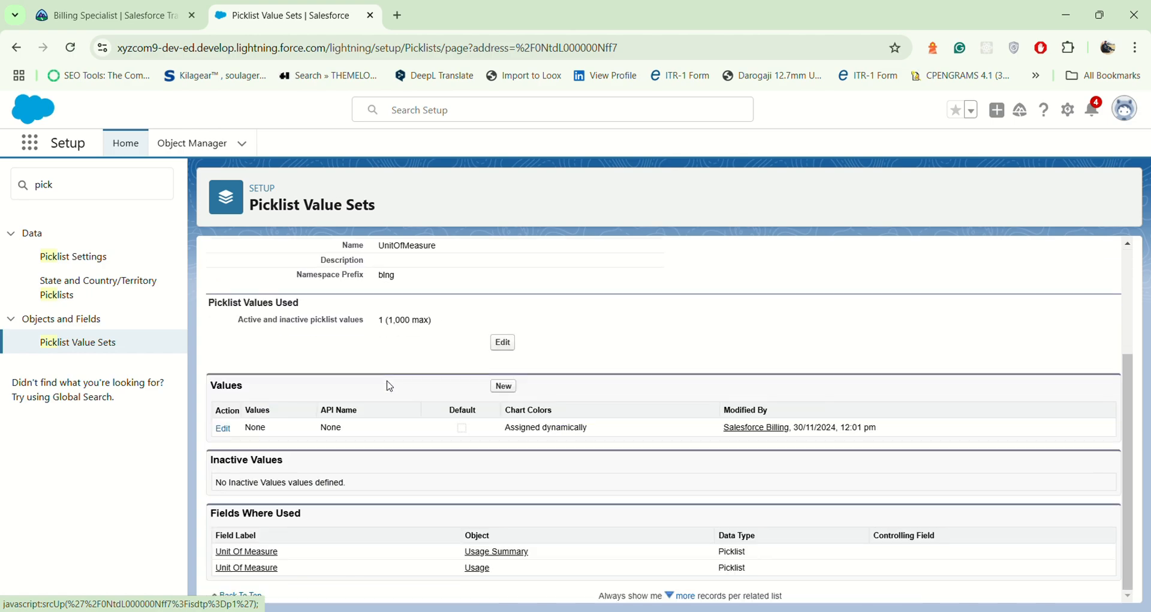
{"action": "left_click", "coordinate": [503, 386]}
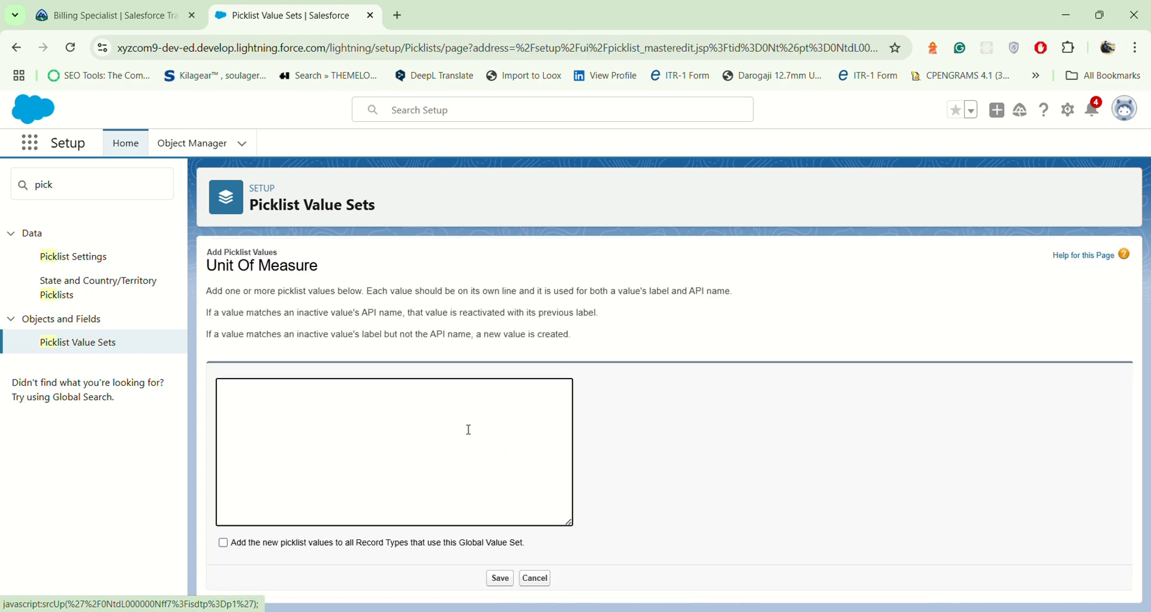
{"action": "type", "text": "Micron"}
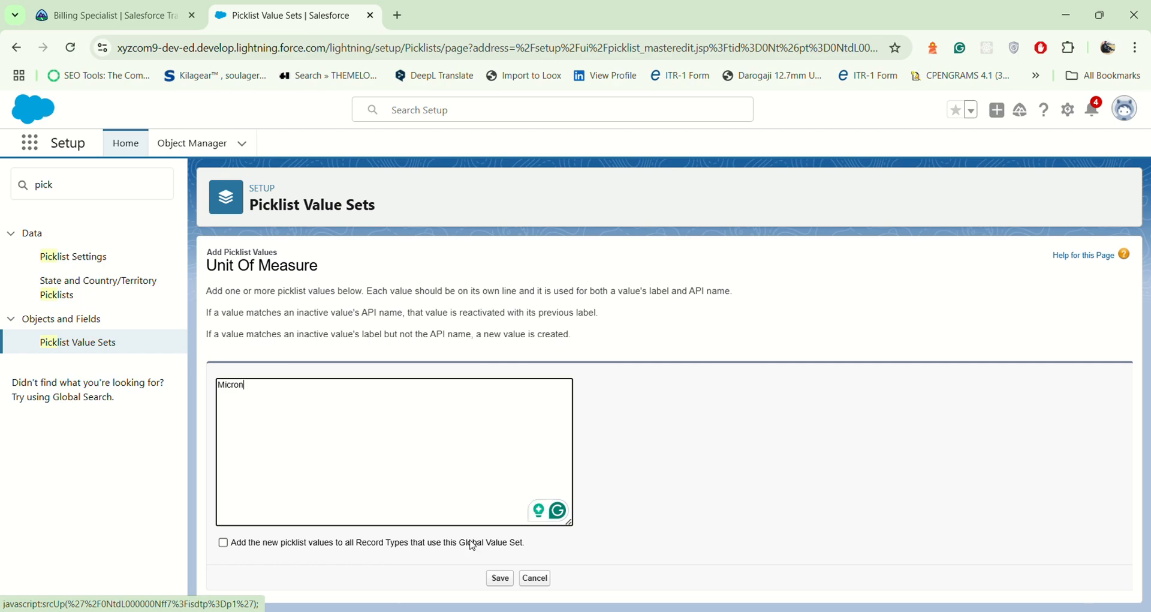
{"action": "left_click", "coordinate": [500, 578]}
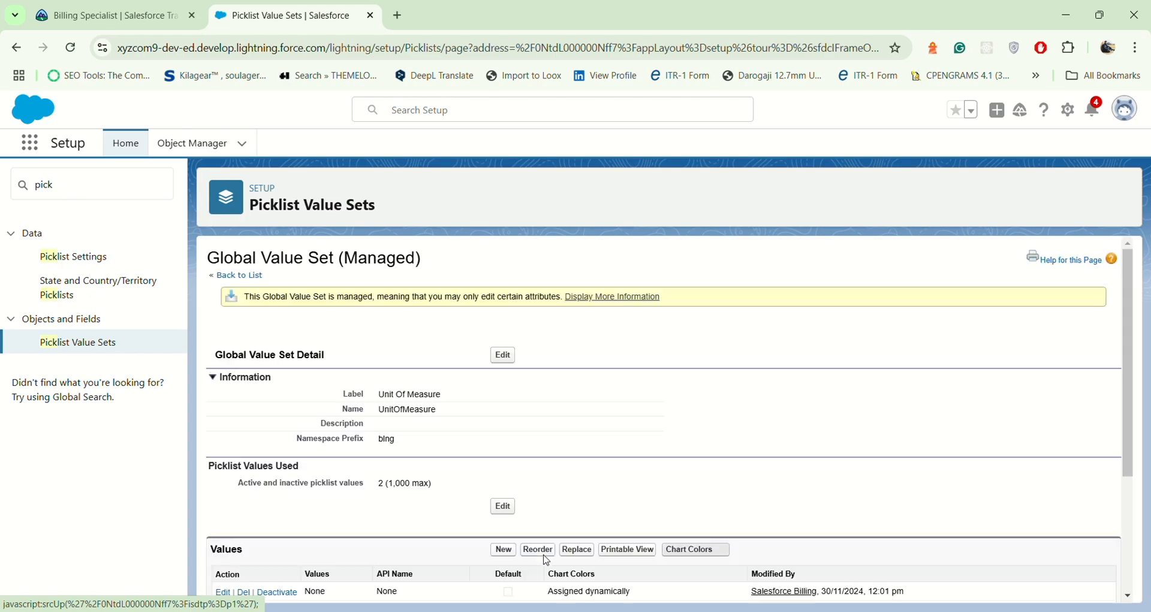
Add the value Request, copied from the superbadge's usage table, to the Unit Of Measure global value set.
{"action": "scroll", "coordinate": [642, 414], "scroll_direction": "down", "scroll_amount": 3}
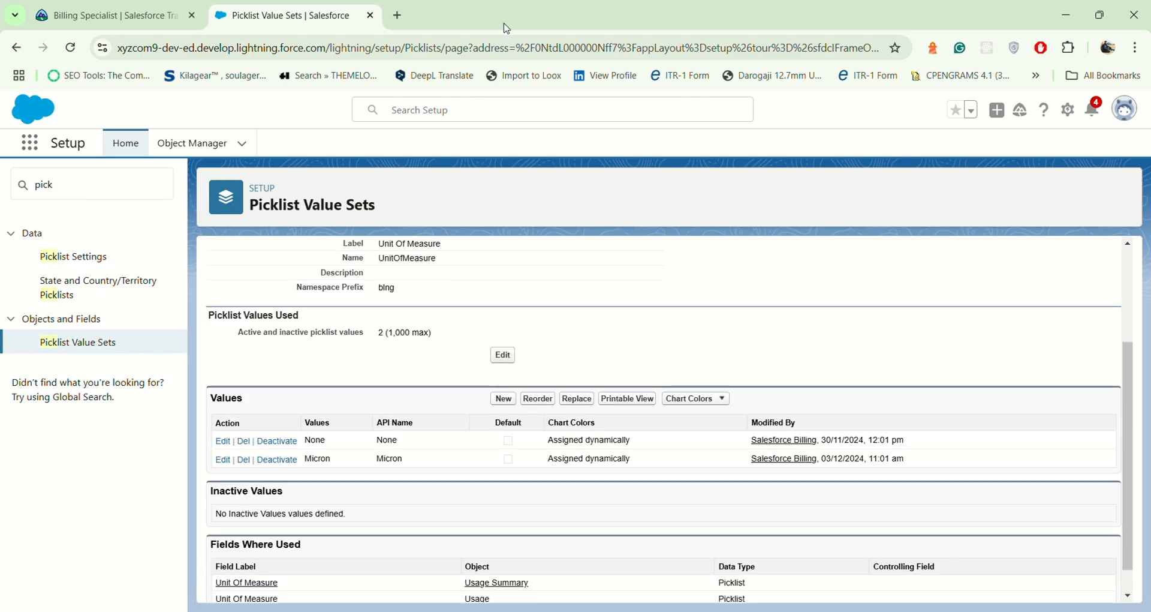
{"action": "left_click", "coordinate": [504, 398]}
{"action": "left_click", "coordinate": [138, 14]}
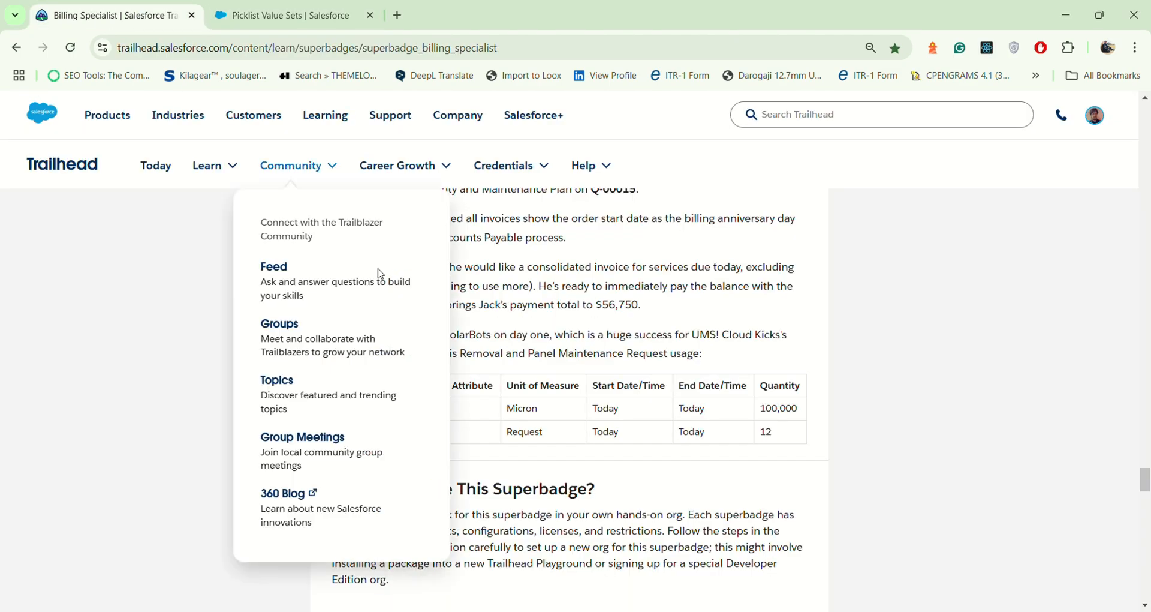
{"action": "double_click", "coordinate": [423, 408]}
{"action": "double_click", "coordinate": [420, 434]}
{"action": "key", "text": "ctrl+c"}
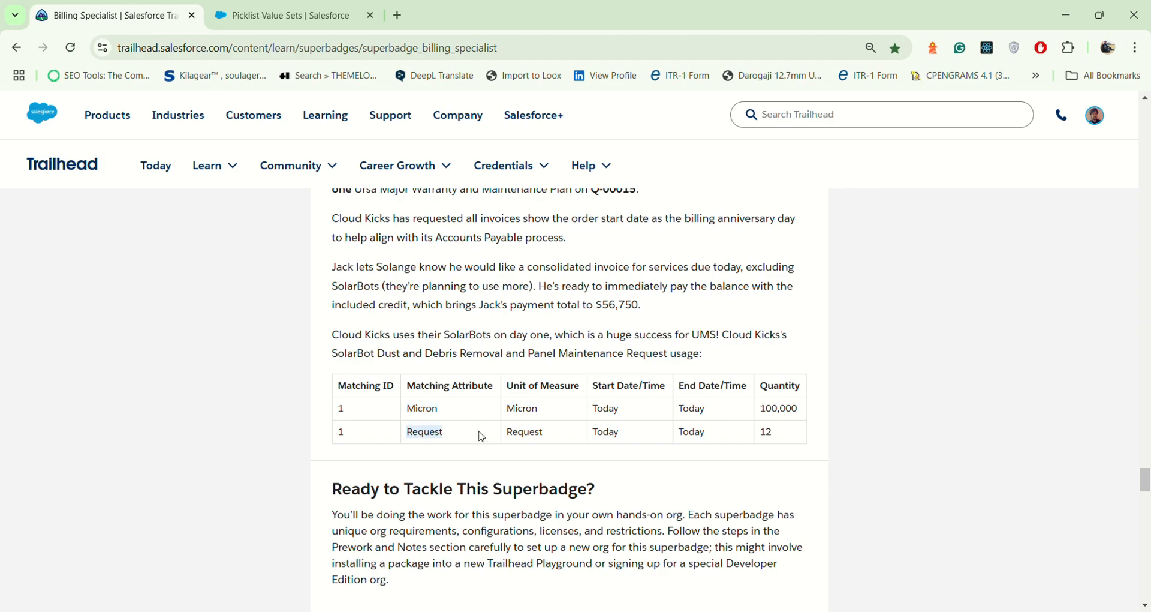
{"action": "key", "text": "ctrl+Tab"}
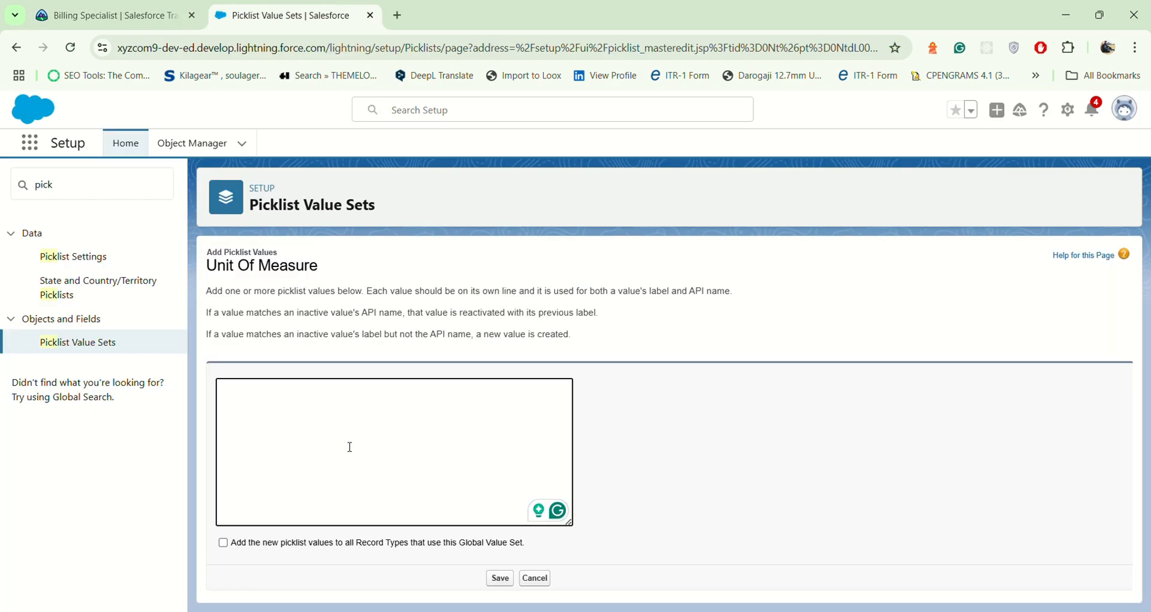
{"action": "key", "text": "ctrl+v"}
{"action": "left_click", "coordinate": [500, 578]}
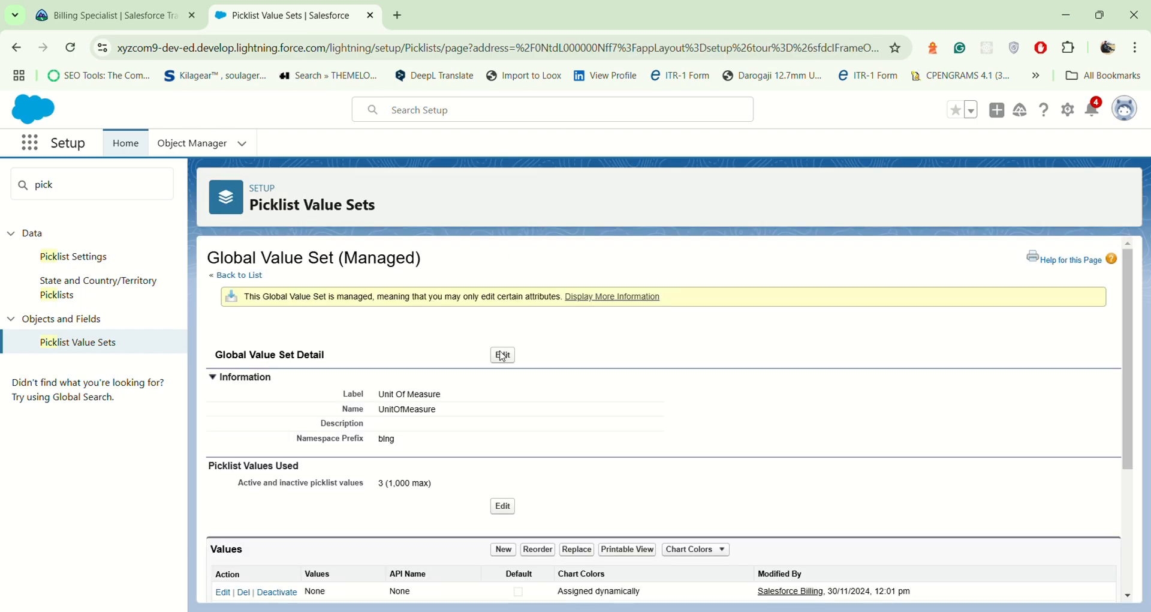
{"action": "scroll", "coordinate": [503, 356], "scroll_direction": "down", "scroll_amount": 3}
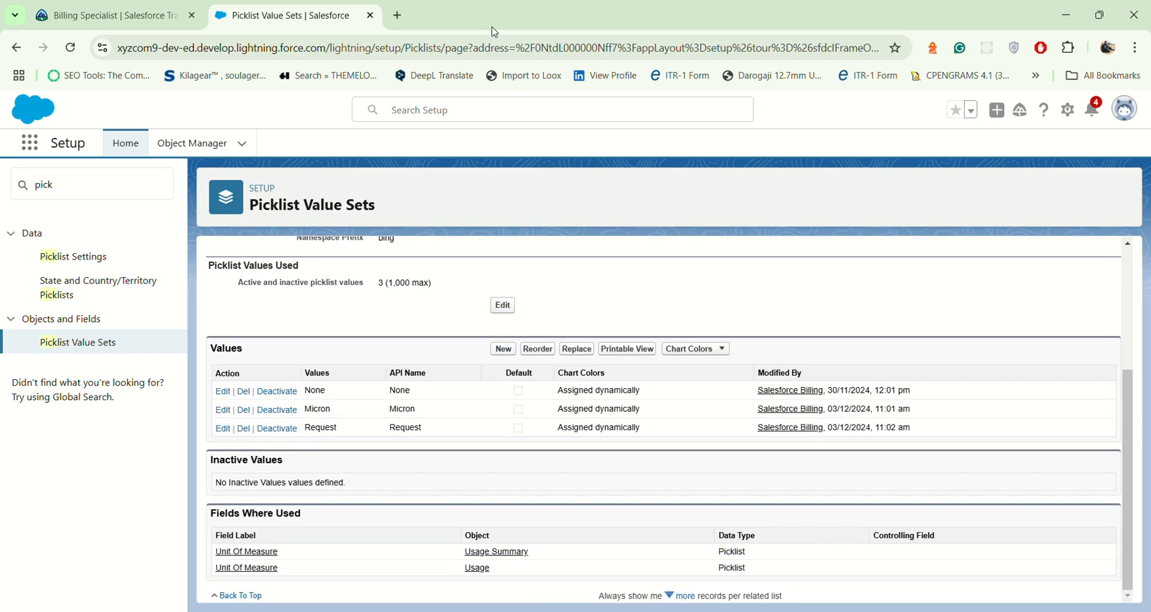
{"action": "scroll", "coordinate": [476, 285], "scroll_direction": "up", "scroll_amount": 3}
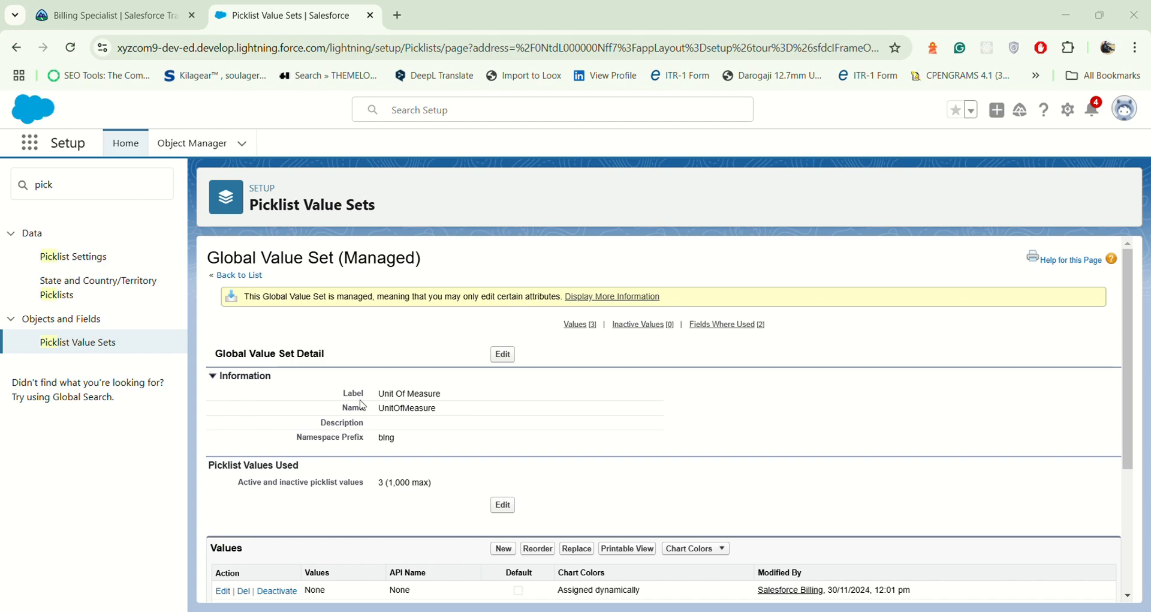
{"action": "left_click_drag", "start_coordinate": [380, 393], "coordinate": [444, 397]}
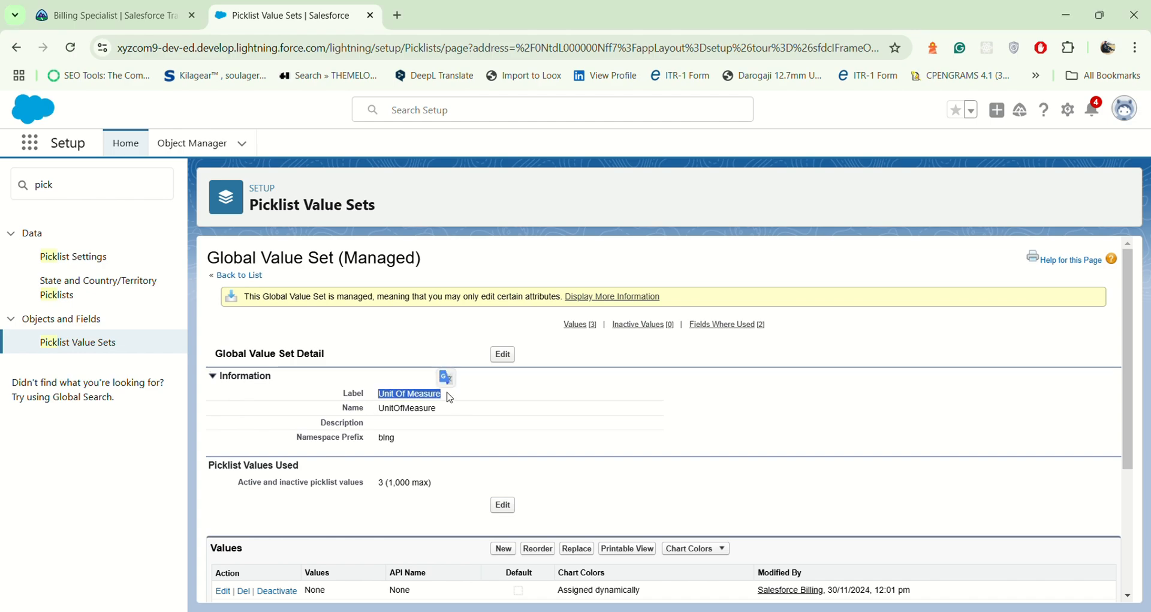
Search Object Manager for "consump" and open the Consumption Schedule object.
{"action": "left_click", "coordinate": [174, 144]}
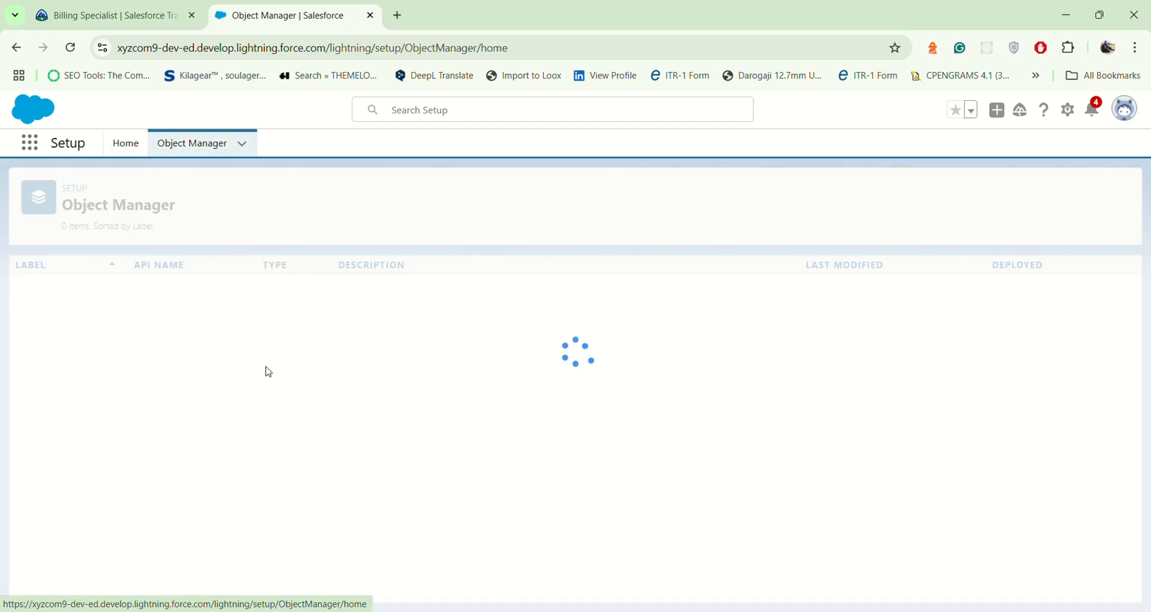
{"action": "left_click", "coordinate": [924, 195]}
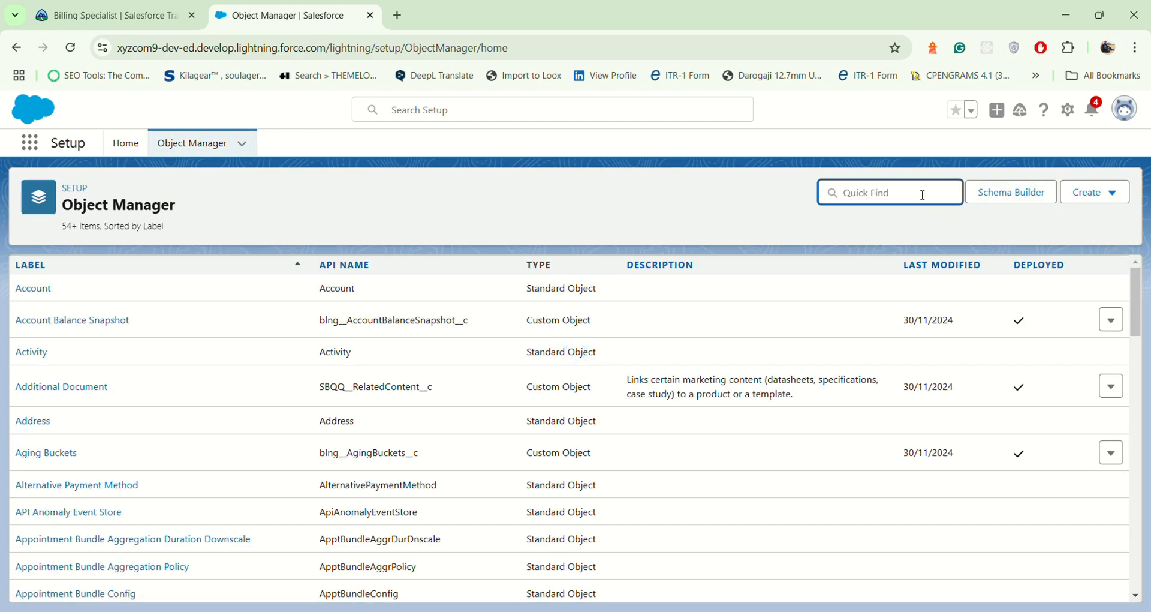
{"action": "type", "text": "com"}
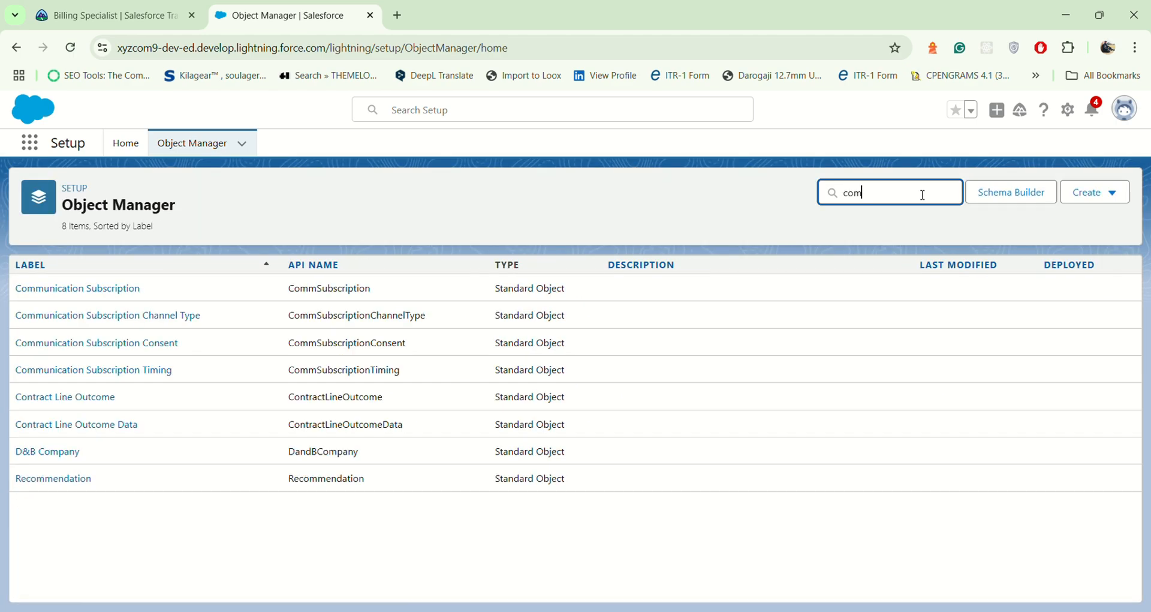
{"action": "type", "text": "n"}
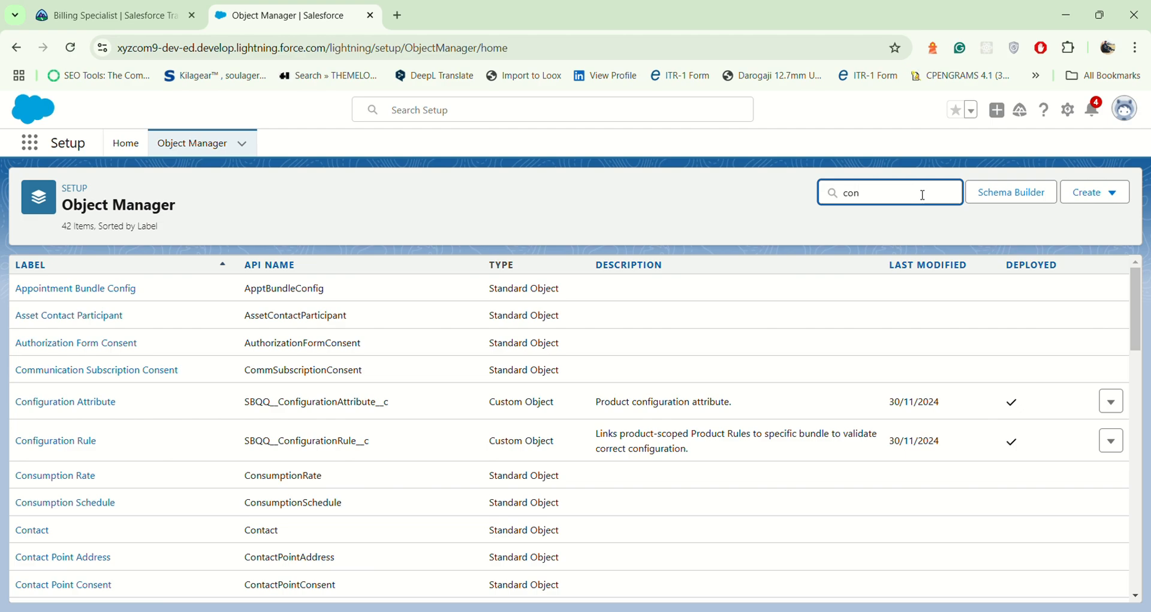
{"action": "type", "text": "su"}
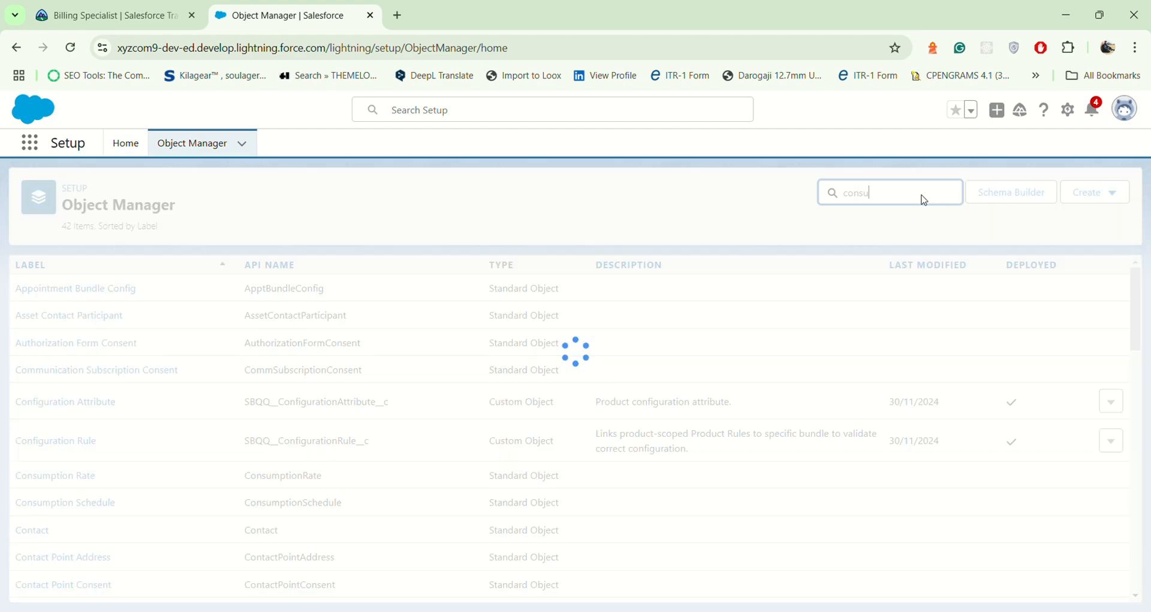
{"action": "type", "text": "mp"}
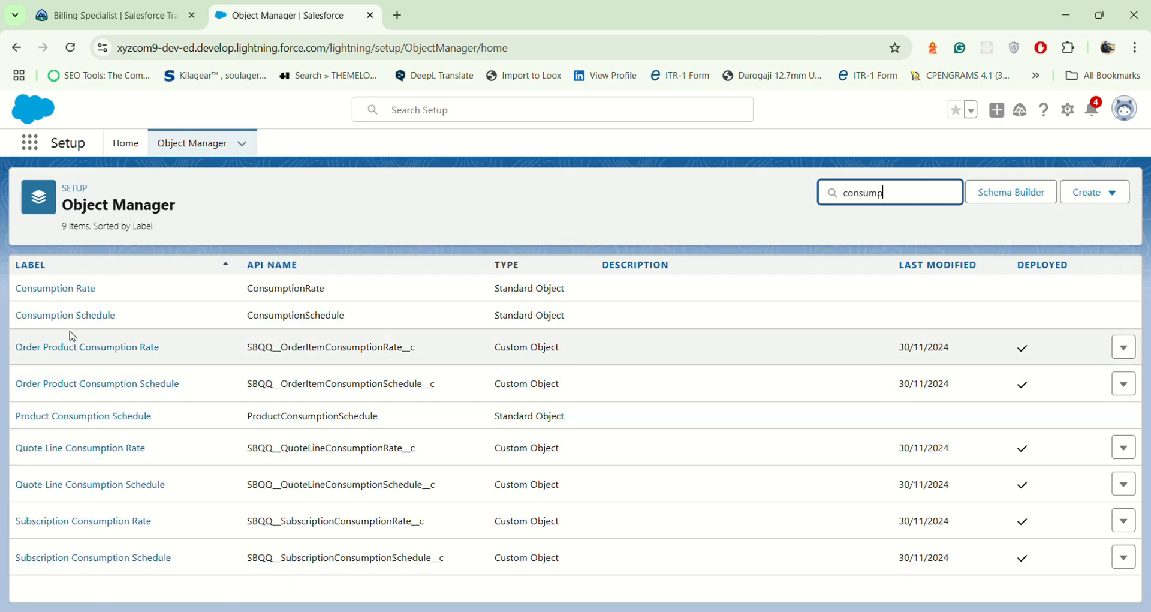
{"action": "left_click", "coordinate": [60, 315]}
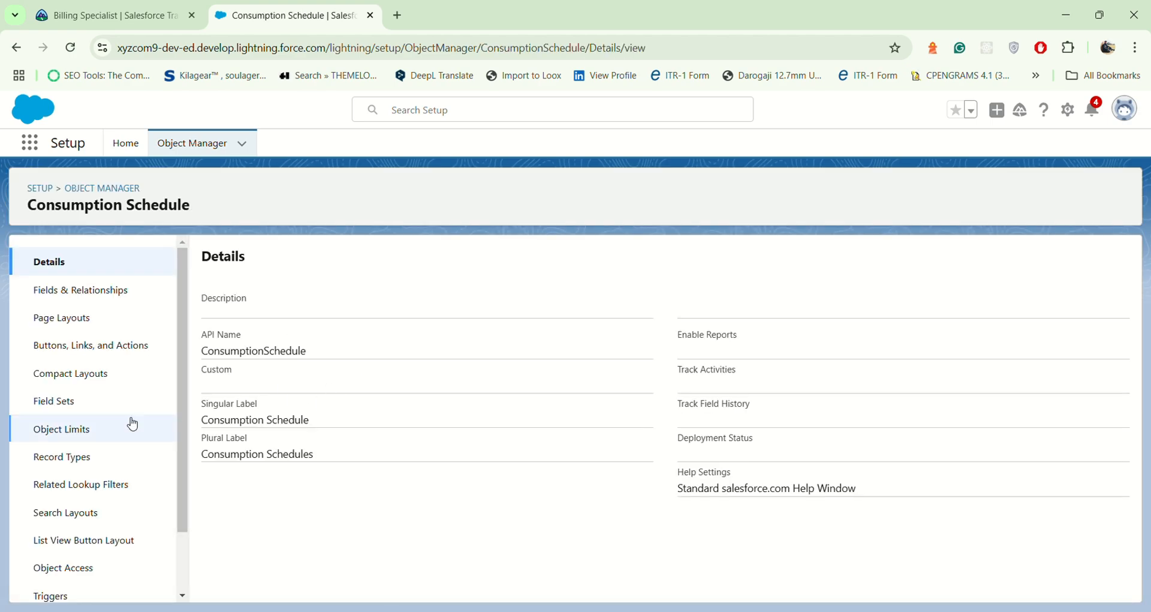
Open the Unit of Measure field of the Consumption Schedule object and go to its picklist values.
{"action": "left_click", "coordinate": [120, 297]}
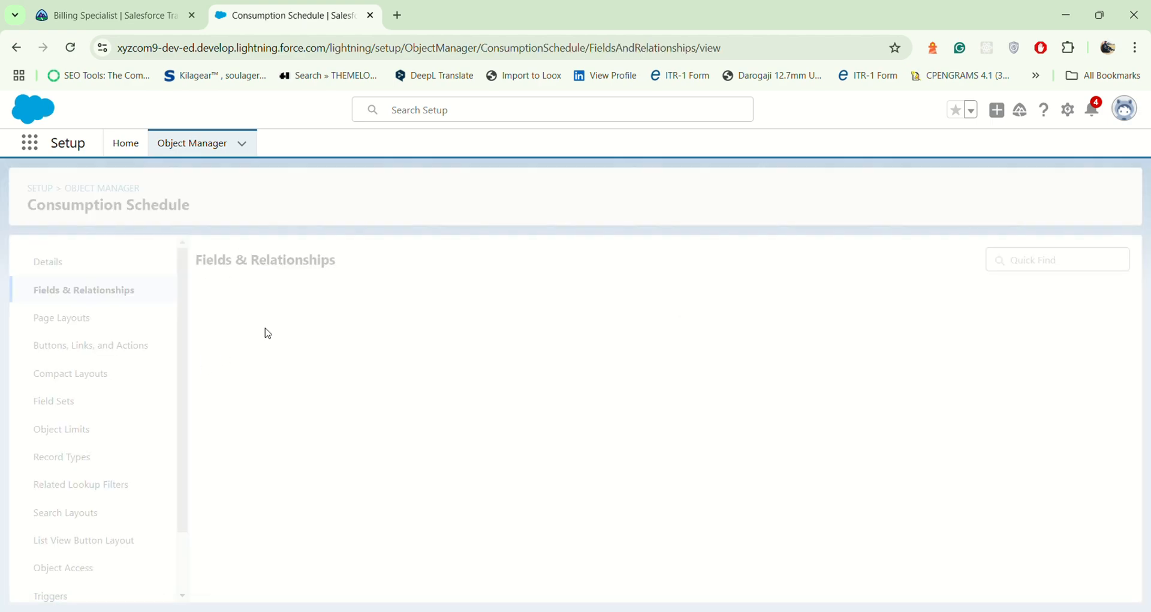
{"action": "scroll", "coordinate": [323, 441], "scroll_direction": "down", "scroll_amount": 3}
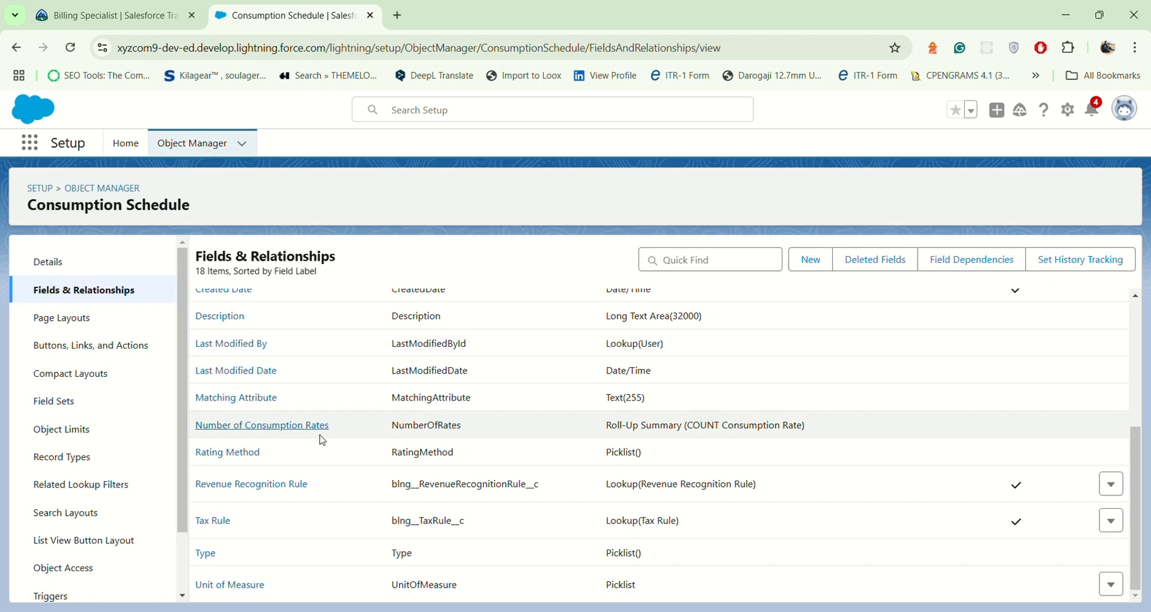
{"action": "left_click", "coordinate": [230, 584]}
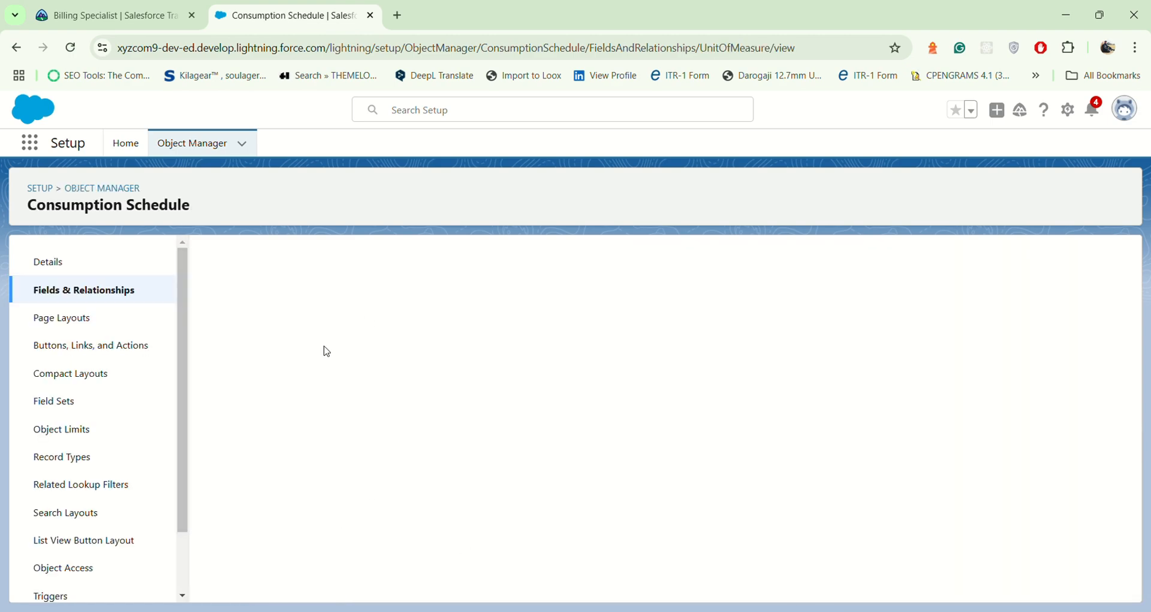
{"action": "scroll", "coordinate": [350, 380], "scroll_direction": "down", "scroll_amount": 2}
{"action": "scroll", "coordinate": [349, 380], "scroll_direction": "down", "scroll_amount": 1}
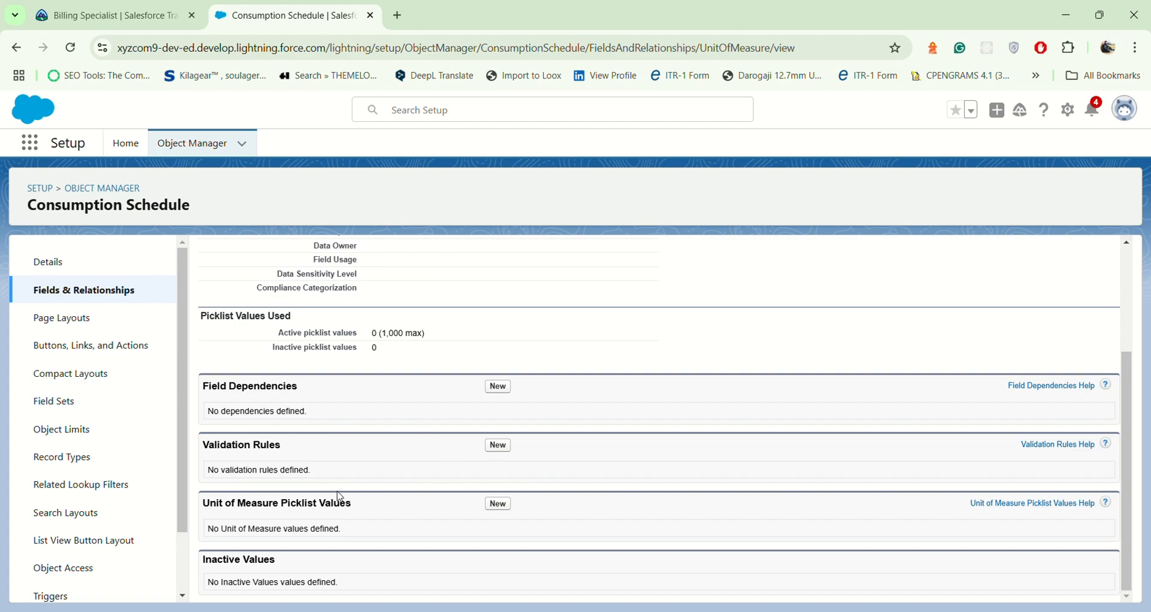
Add Micron, copied from the superbadge's usage table, as a picklist value of the Consumption Schedule's Unit of Measure field.
{"action": "left_click", "coordinate": [499, 505]}
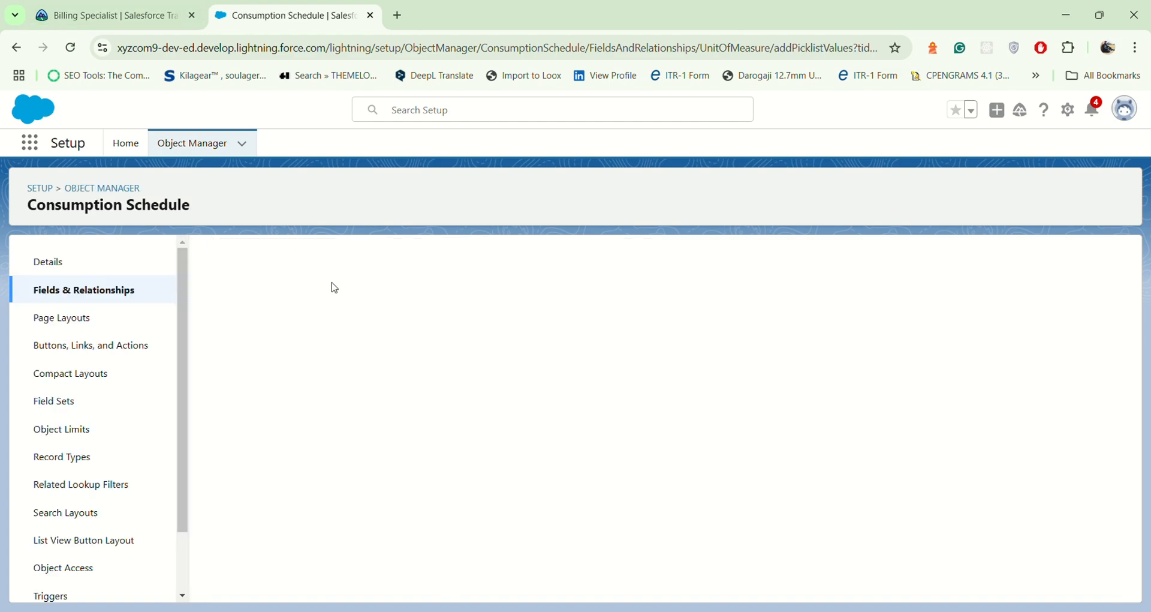
{"action": "left_click", "coordinate": [162, 4]}
{"action": "left_click", "coordinate": [420, 406]}
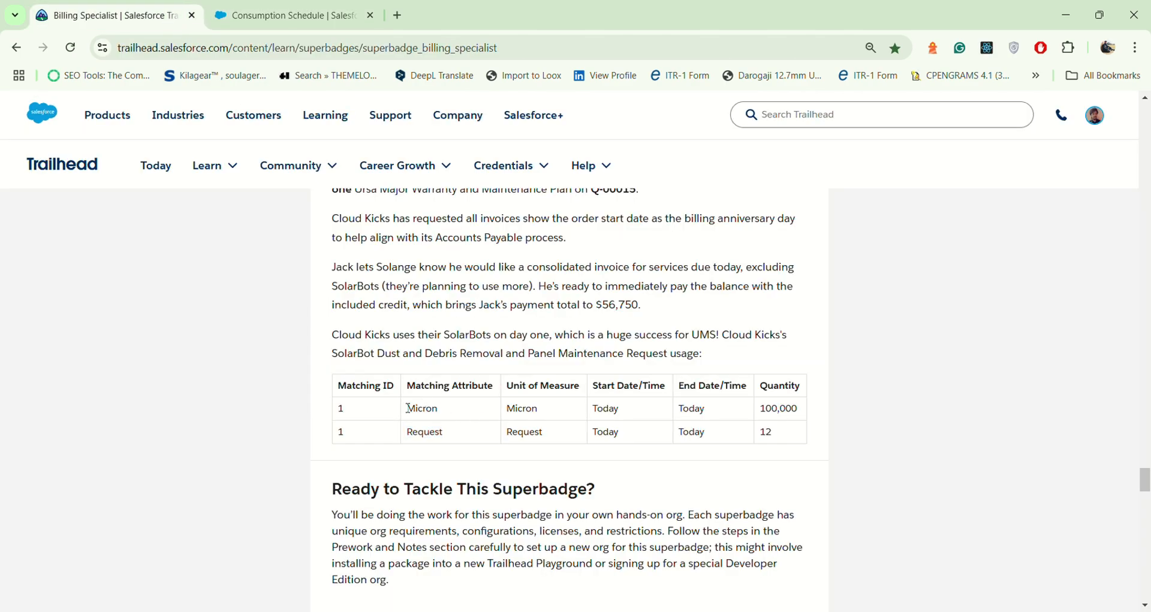
{"action": "left_click_drag", "start_coordinate": [409, 408], "coordinate": [469, 408]}
{"action": "key", "text": "ctrl+c"}
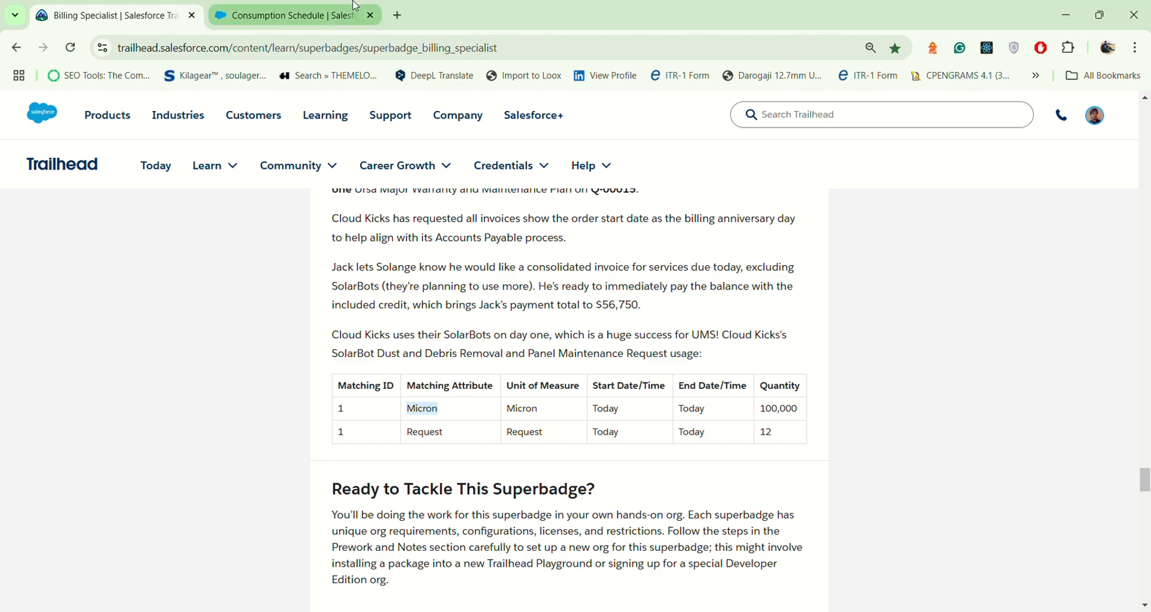
{"action": "left_click", "coordinate": [282, 15]}
{"action": "key", "text": "ctrl+v"}
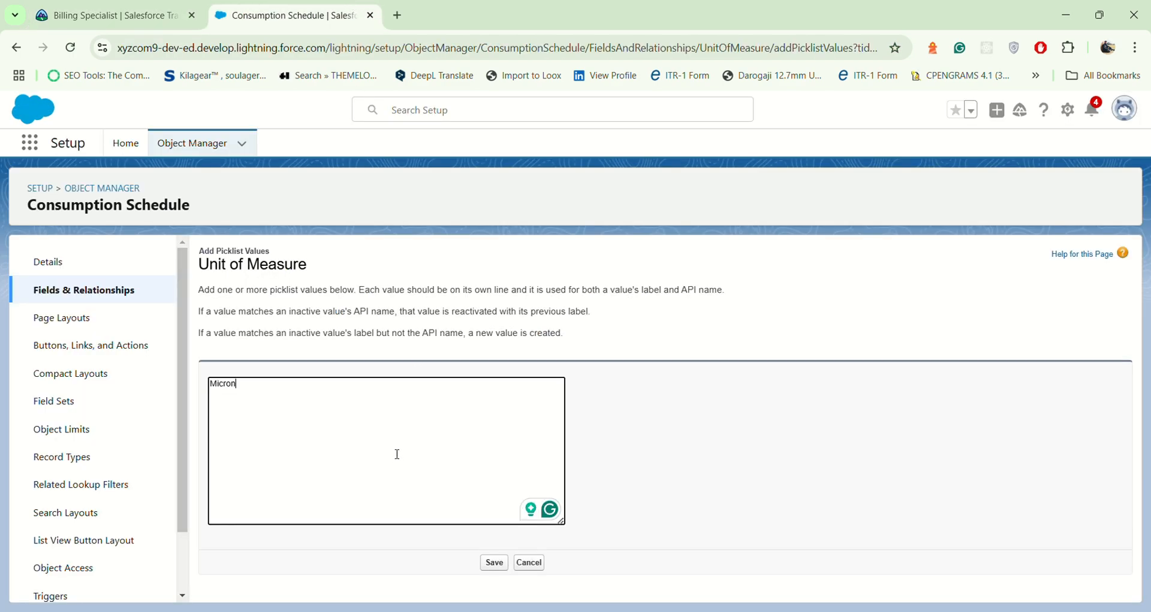
{"action": "left_click", "coordinate": [494, 563]}
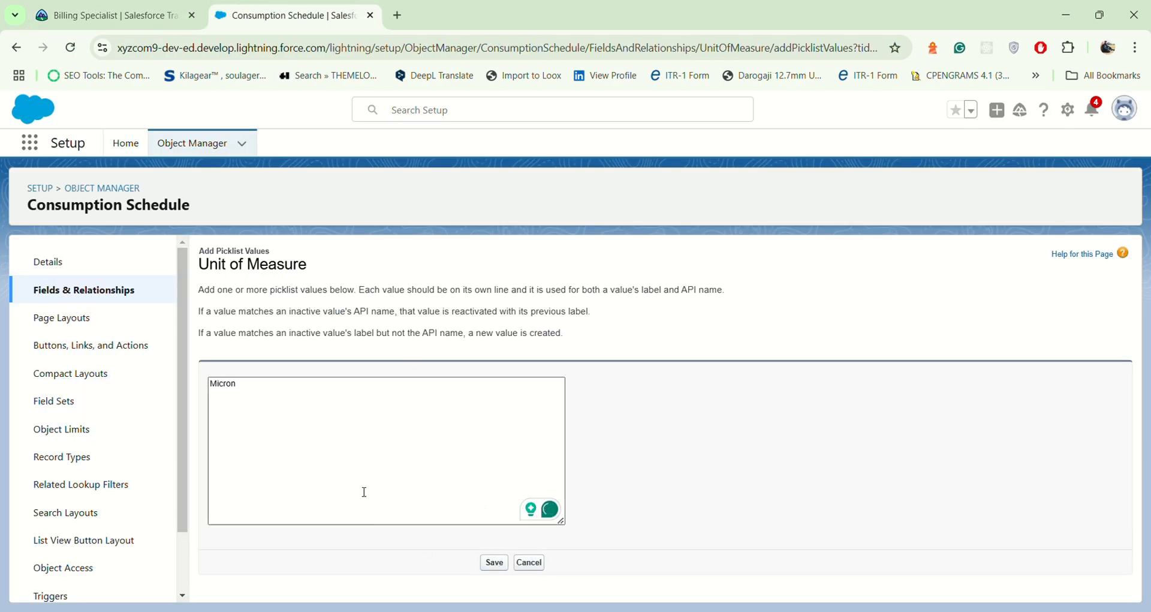
{"action": "scroll", "coordinate": [426, 391], "scroll_direction": "down", "scroll_amount": 2}
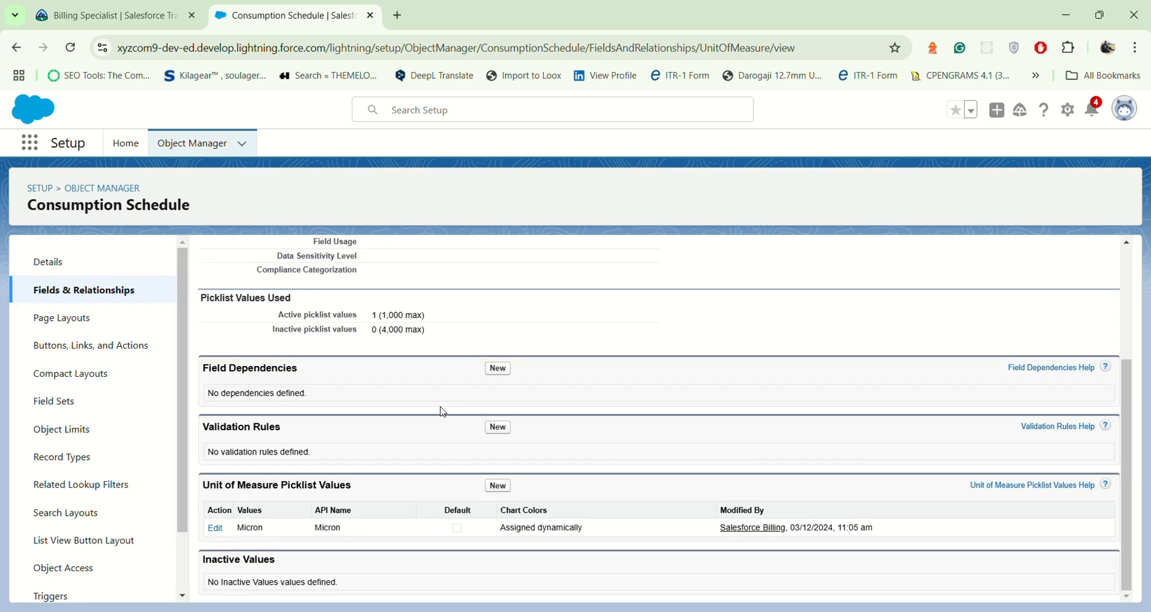
Add Request, copied from the superbadge's usage table, as a picklist value of the Consumption Schedule's Unit of Measure field.
{"action": "left_click", "coordinate": [120, 188]}
{"action": "left_click", "coordinate": [99, 13]}
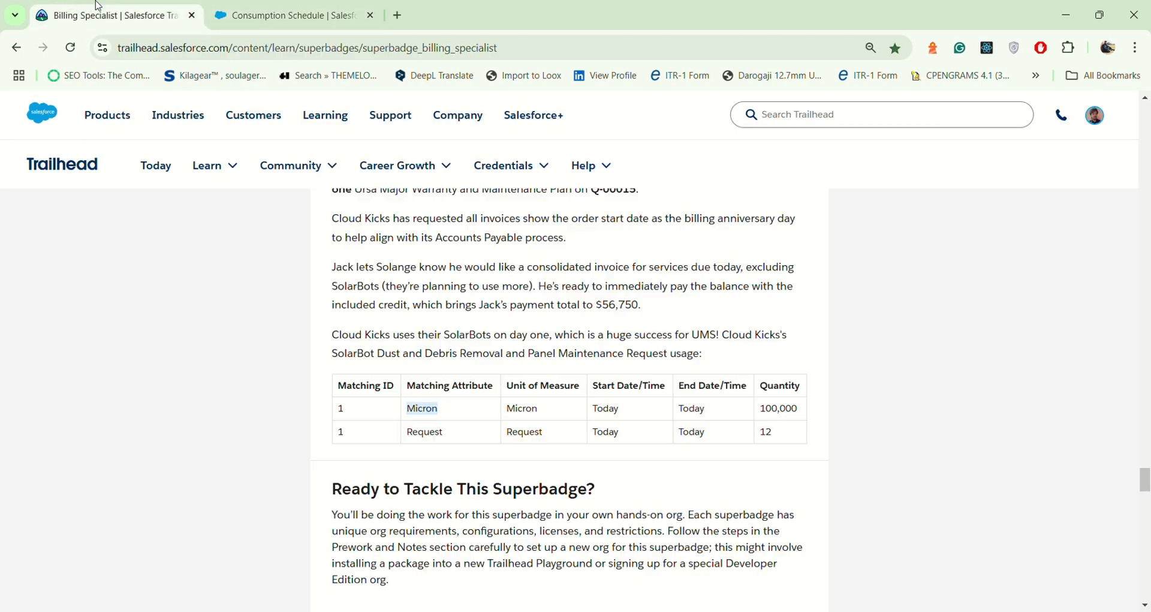
{"action": "left_click_drag", "start_coordinate": [402, 431], "coordinate": [449, 433]}
{"action": "key", "text": "ctrl+c"}
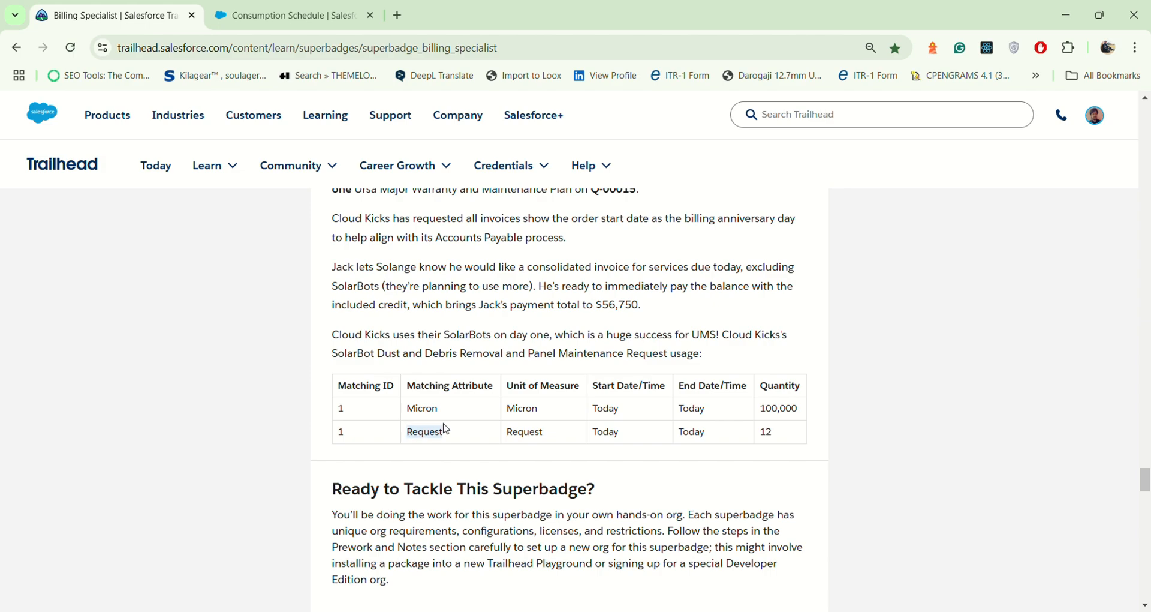
{"action": "left_click", "coordinate": [350, 16]}
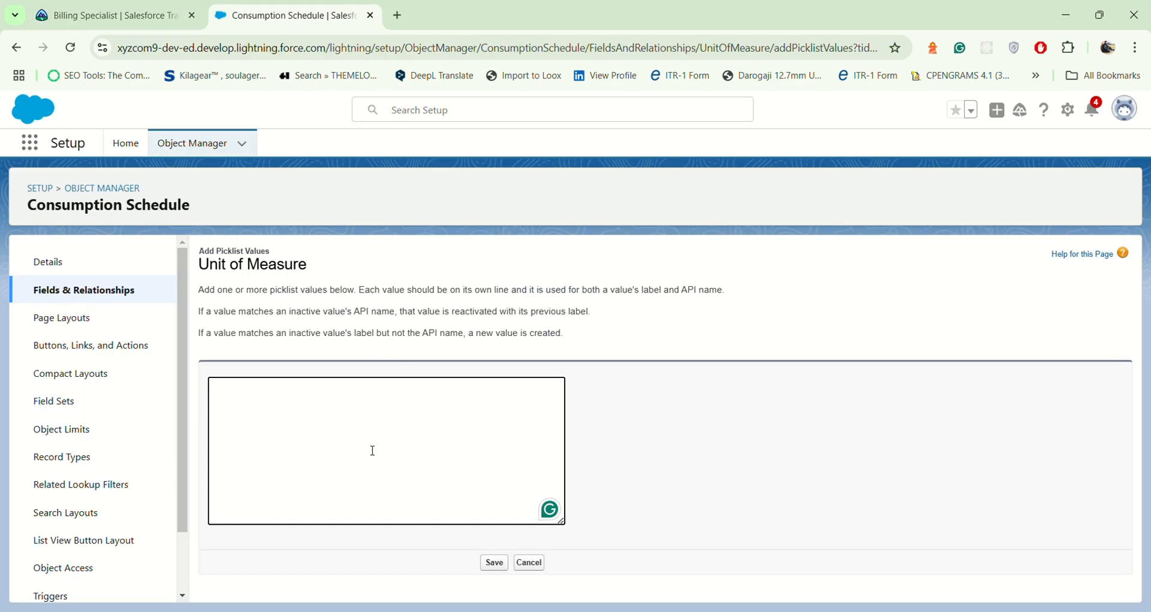
{"action": "key", "text": "ctrl+v"}
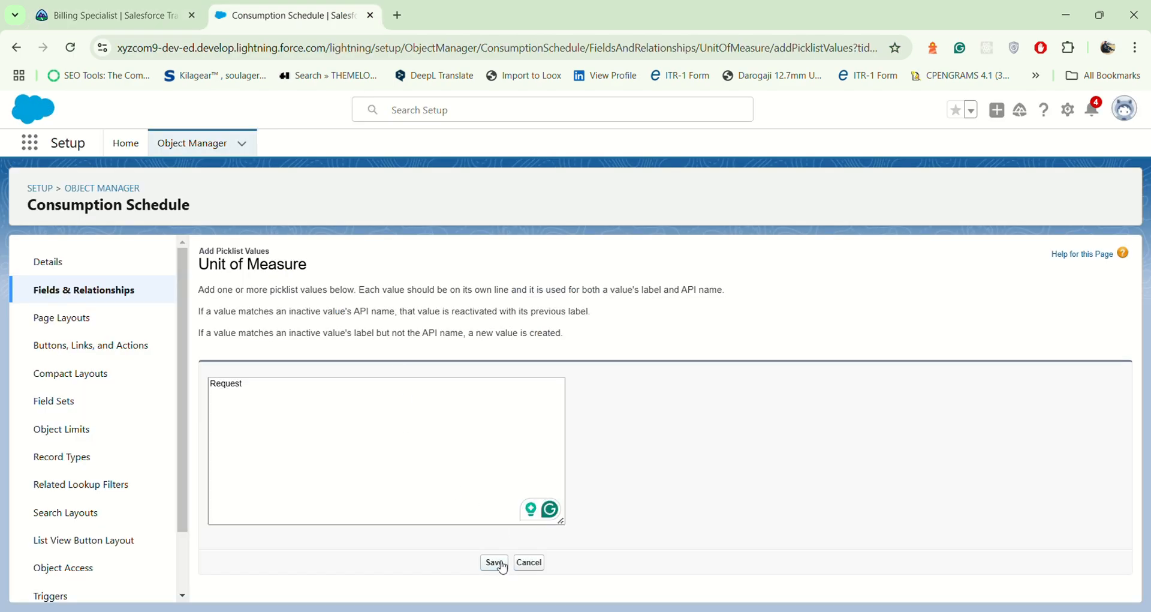
{"action": "left_click", "coordinate": [494, 562]}
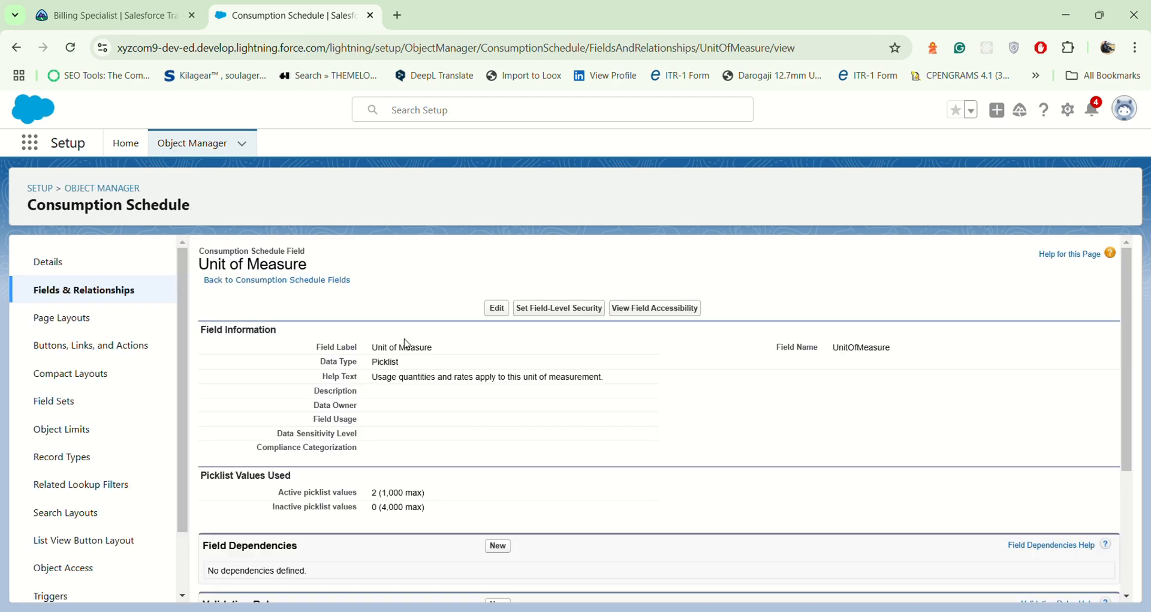
{"action": "scroll", "coordinate": [409, 375], "scroll_direction": "down", "scroll_amount": 3}
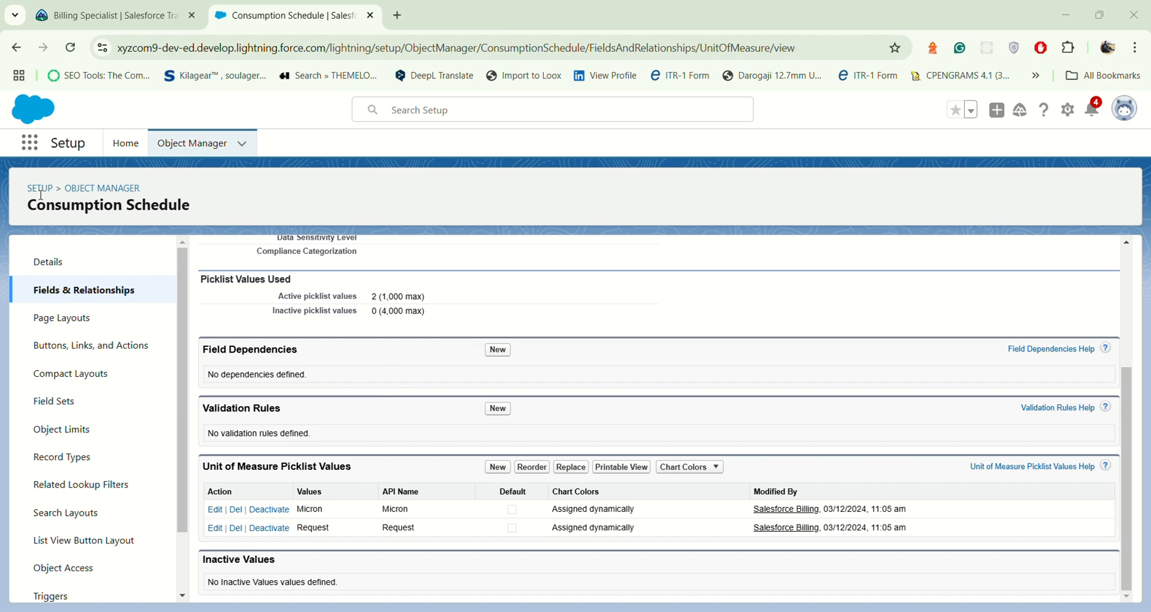
Switch from Setup to the Salesforce CPQ app and check its additional navigation items.
{"action": "left_click", "coordinate": [30, 142]}
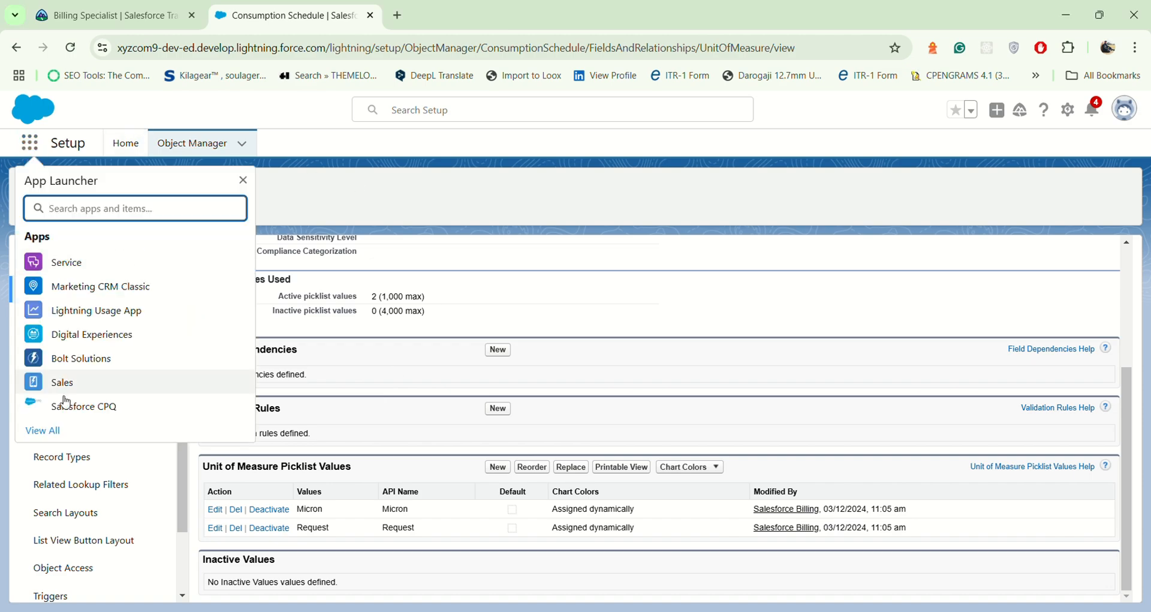
{"action": "left_click", "coordinate": [88, 415]}
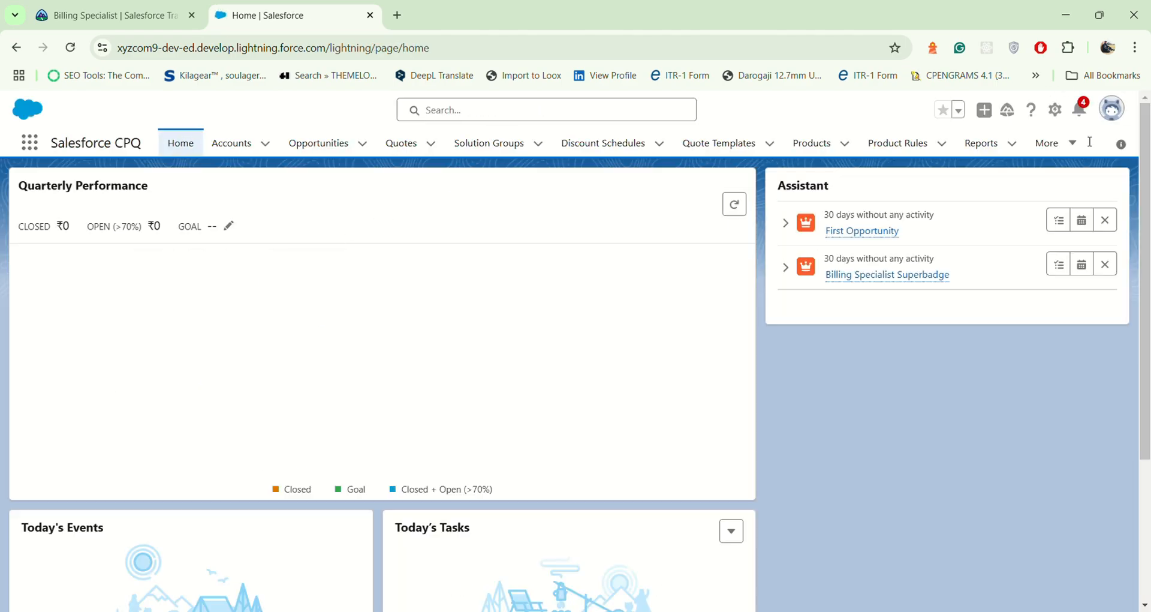
{"action": "left_click", "coordinate": [1054, 143]}
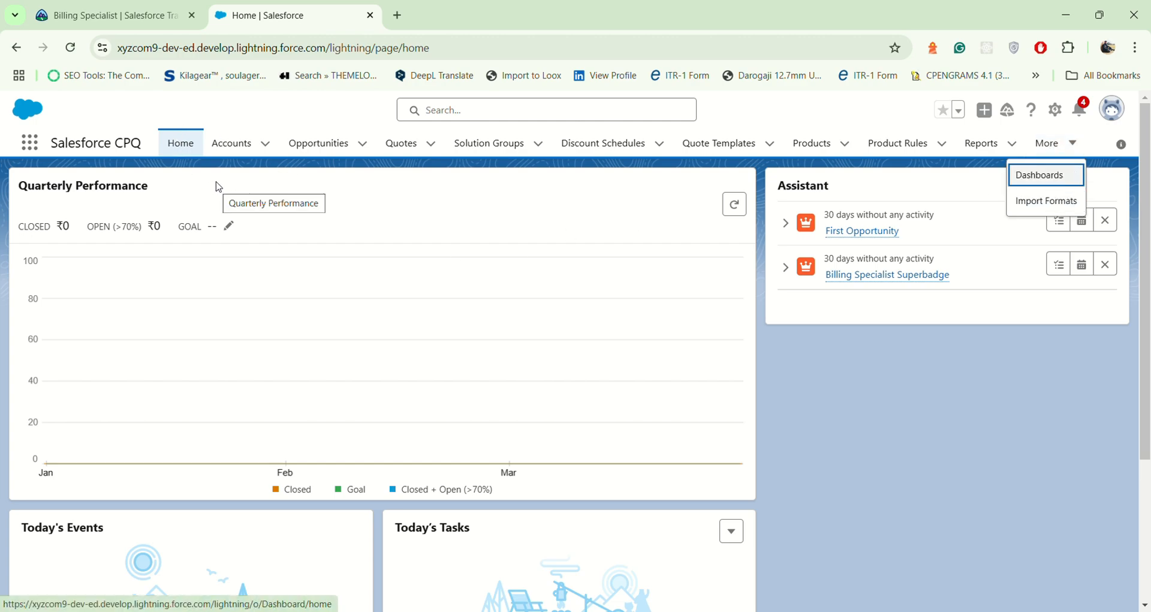
Search the apps and items for "consump", open Consumption Schedules and start a new consumption schedule record.
{"action": "left_click", "coordinate": [30, 142]}
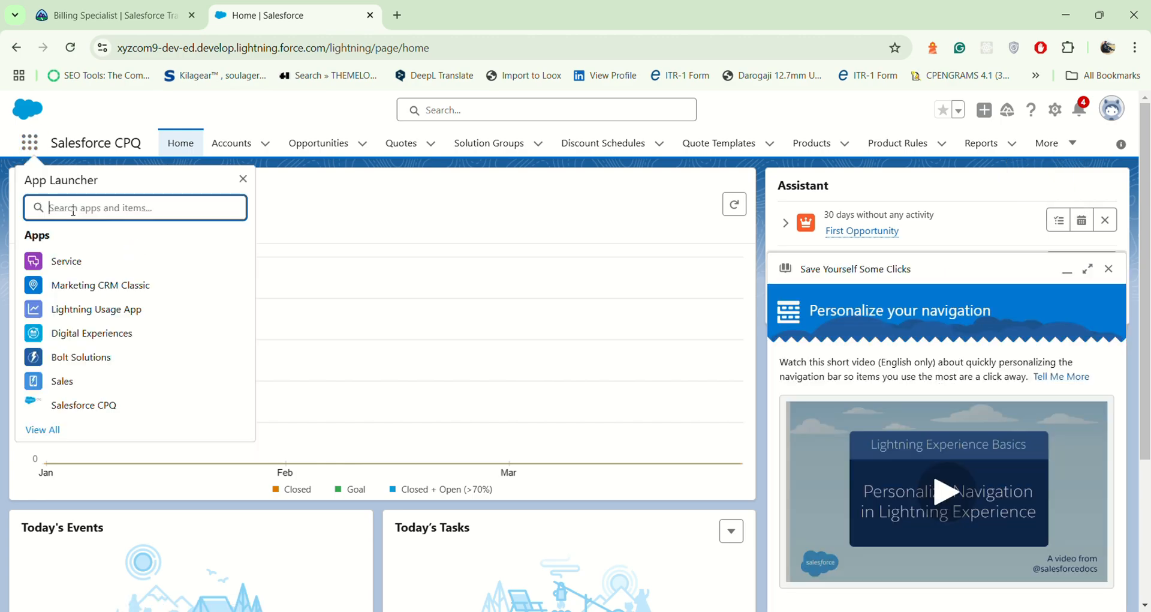
{"action": "type", "text": "c"}
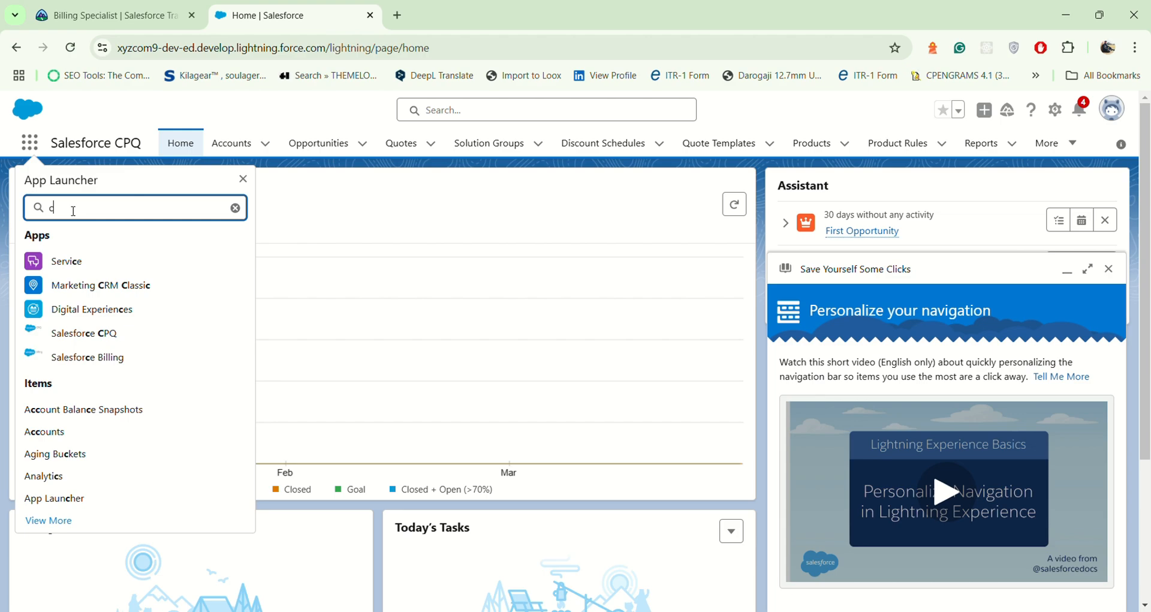
{"action": "type", "text": "on"}
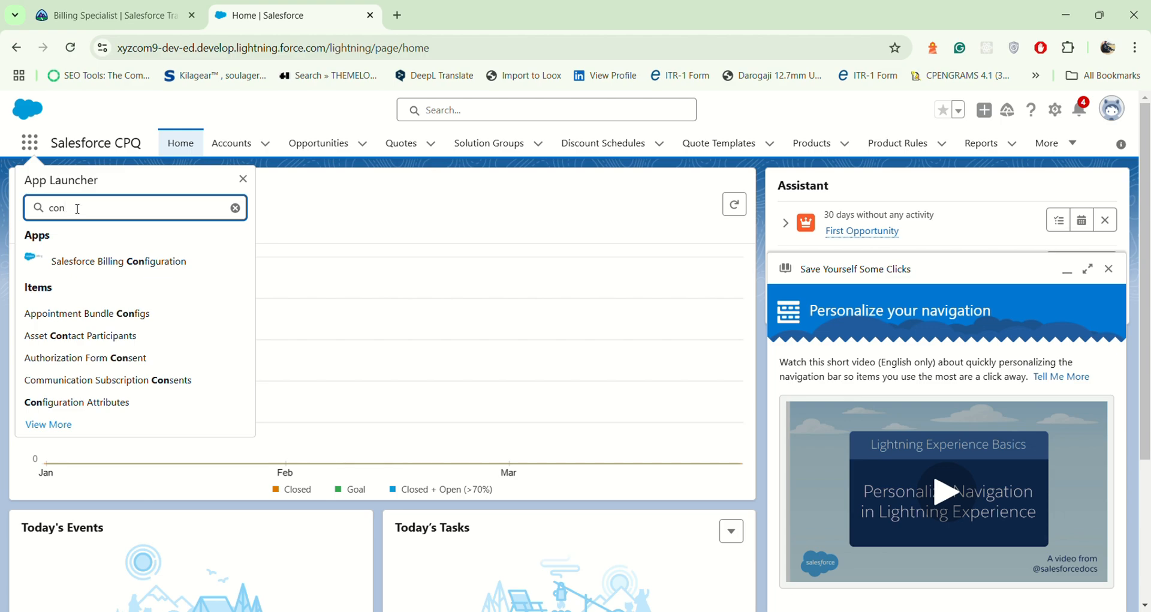
{"action": "type", "text": "su"}
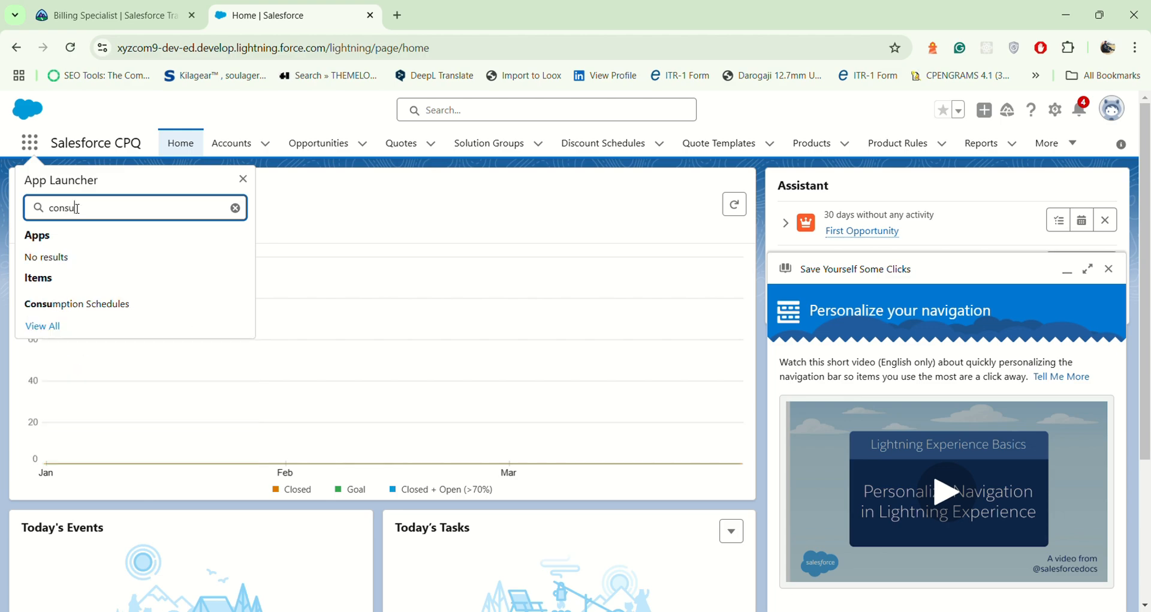
{"action": "type", "text": "p"}
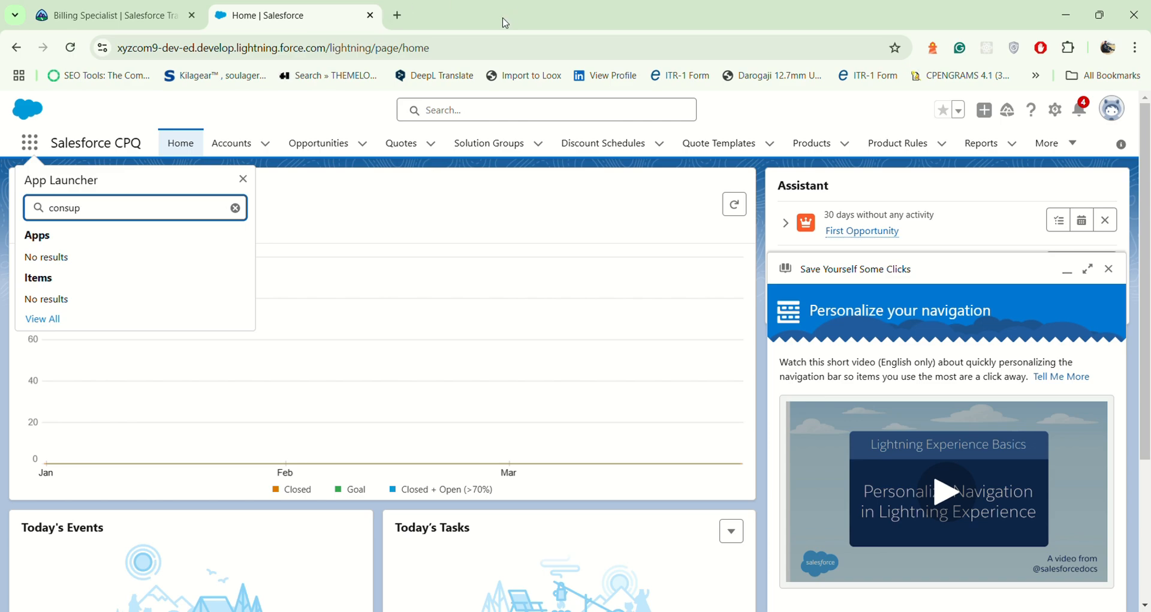
{"action": "key", "text": "BackSpace"}
{"action": "key", "text": "BackSpace"}
{"action": "key", "text": "BackSpace"}
{"action": "left_click", "coordinate": [130, 207]}
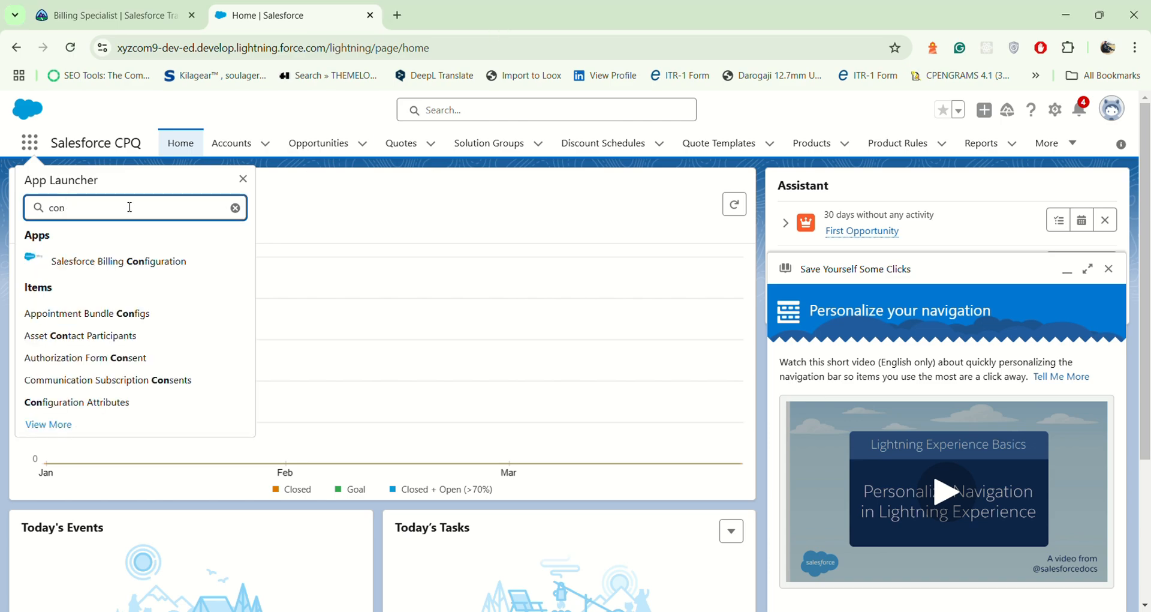
{"action": "type", "text": "sump"}
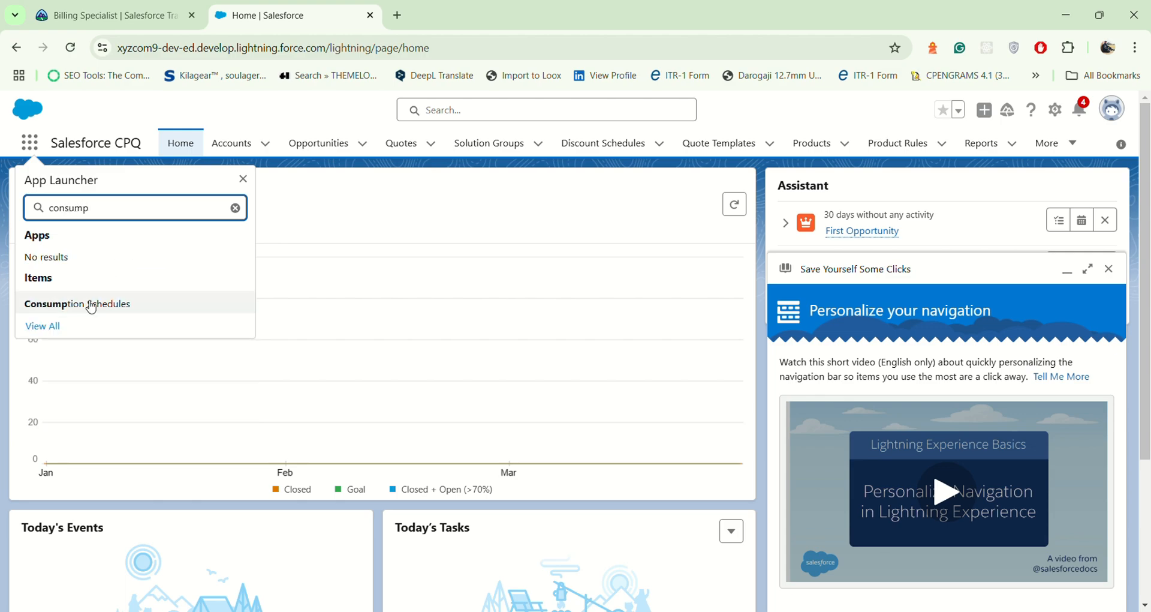
{"action": "left_click", "coordinate": [84, 306]}
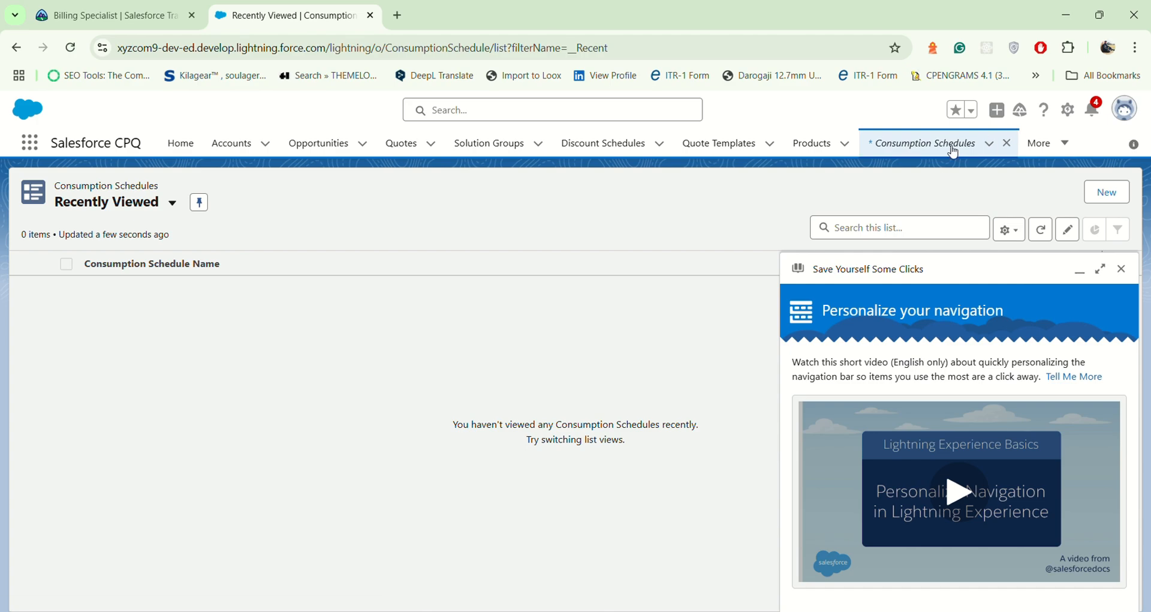
{"action": "left_click", "coordinate": [1122, 268]}
{"action": "left_click", "coordinate": [1111, 198]}
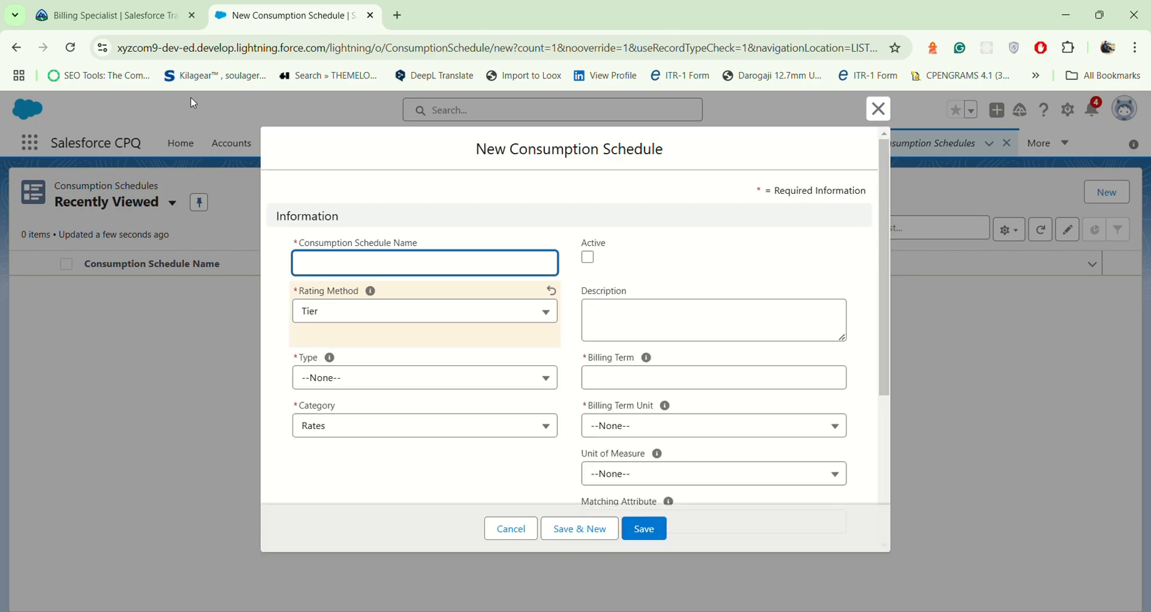
Examine the superbadge's business requirements for the consumption schedule names, rates, invoicing frequency and units of measure.
{"action": "left_click", "coordinate": [141, 7]}
{"action": "scroll", "coordinate": [360, 445], "scroll_direction": "down", "scroll_amount": 2}
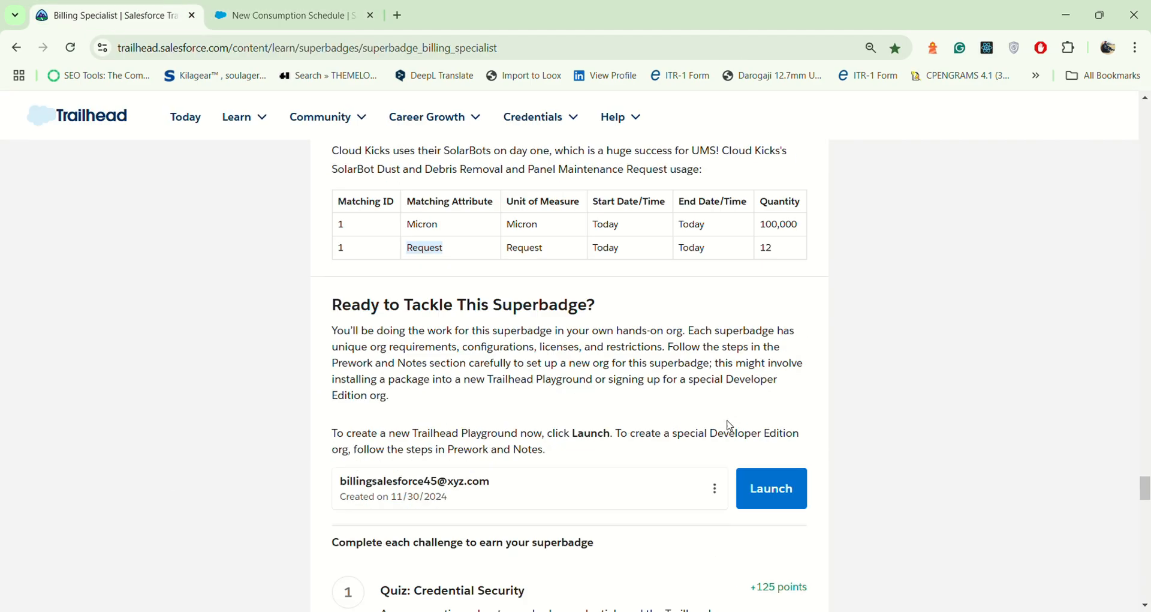
{"action": "scroll", "coordinate": [724, 423], "scroll_direction": "up", "scroll_amount": 5}
{"action": "scroll", "coordinate": [723, 423], "scroll_direction": "up", "scroll_amount": 10}
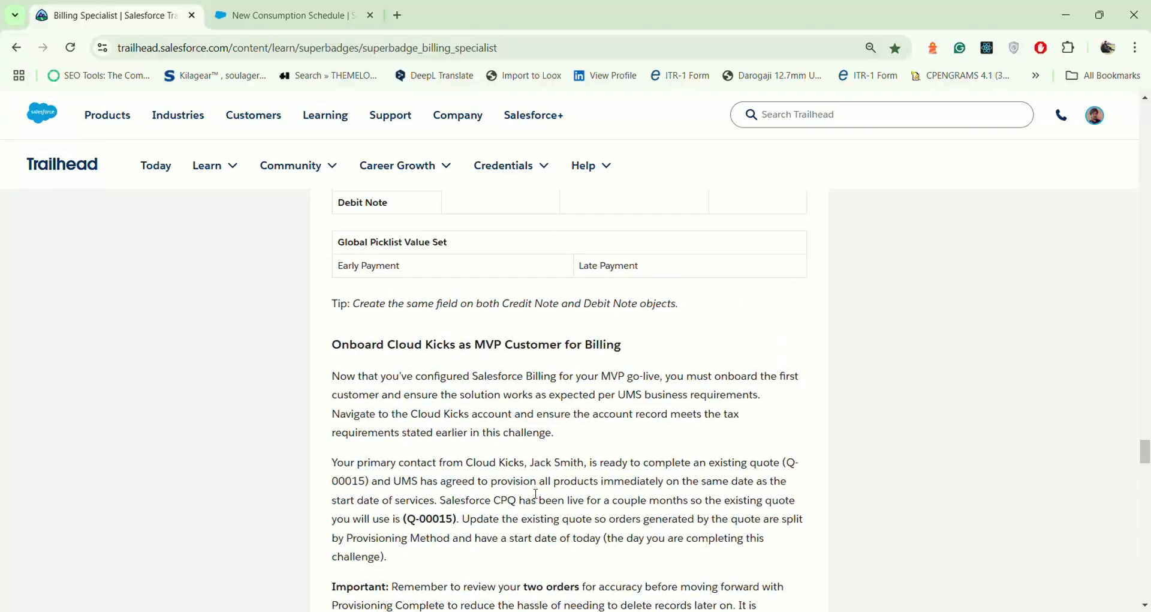
{"action": "scroll", "coordinate": [460, 447], "scroll_direction": "up", "scroll_amount": 10}
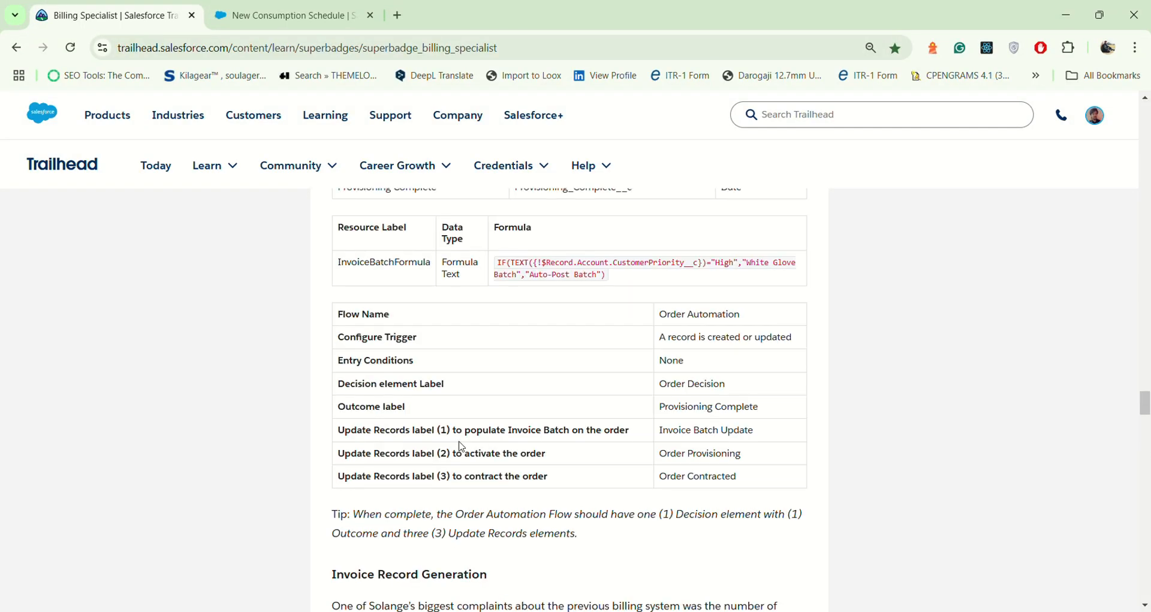
{"action": "scroll", "coordinate": [460, 444], "scroll_direction": "up", "scroll_amount": 3}
{"action": "scroll", "coordinate": [464, 448], "scroll_direction": "up", "scroll_amount": 15}
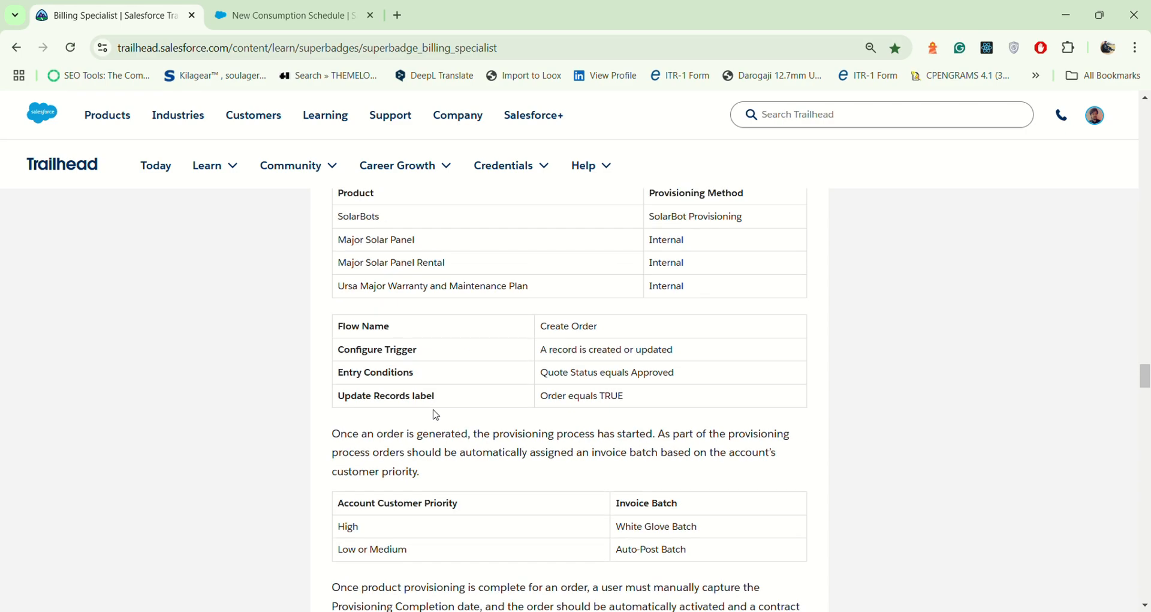
{"action": "scroll", "coordinate": [440, 414], "scroll_direction": "down", "scroll_amount": 3}
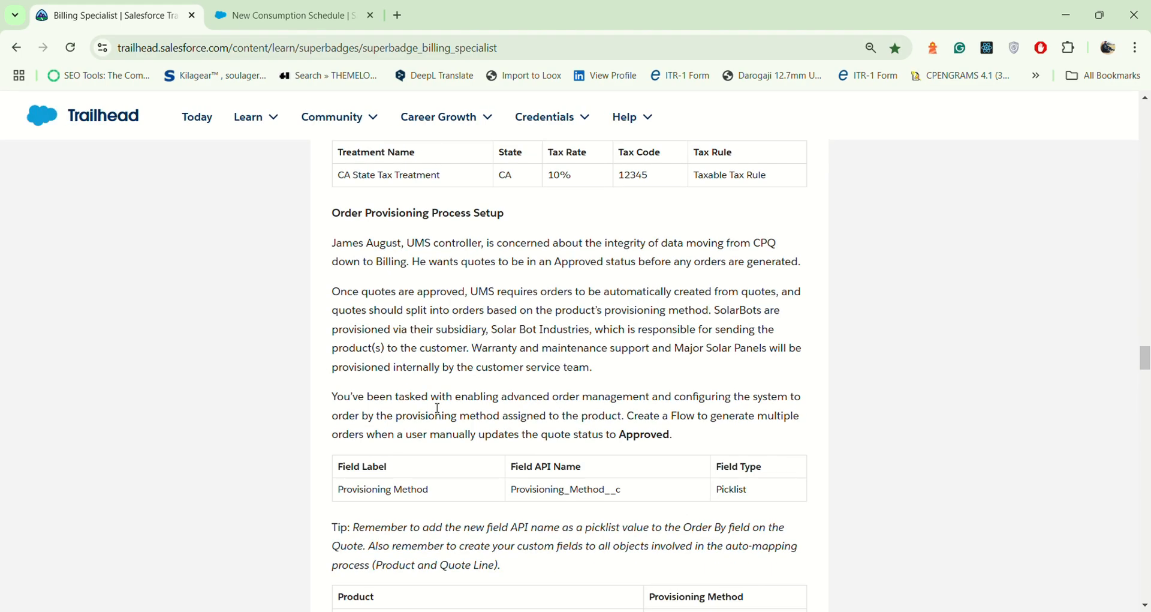
{"action": "scroll", "coordinate": [440, 414], "scroll_direction": "up", "scroll_amount": 5}
{"action": "scroll", "coordinate": [439, 414], "scroll_direction": "up", "scroll_amount": 12}
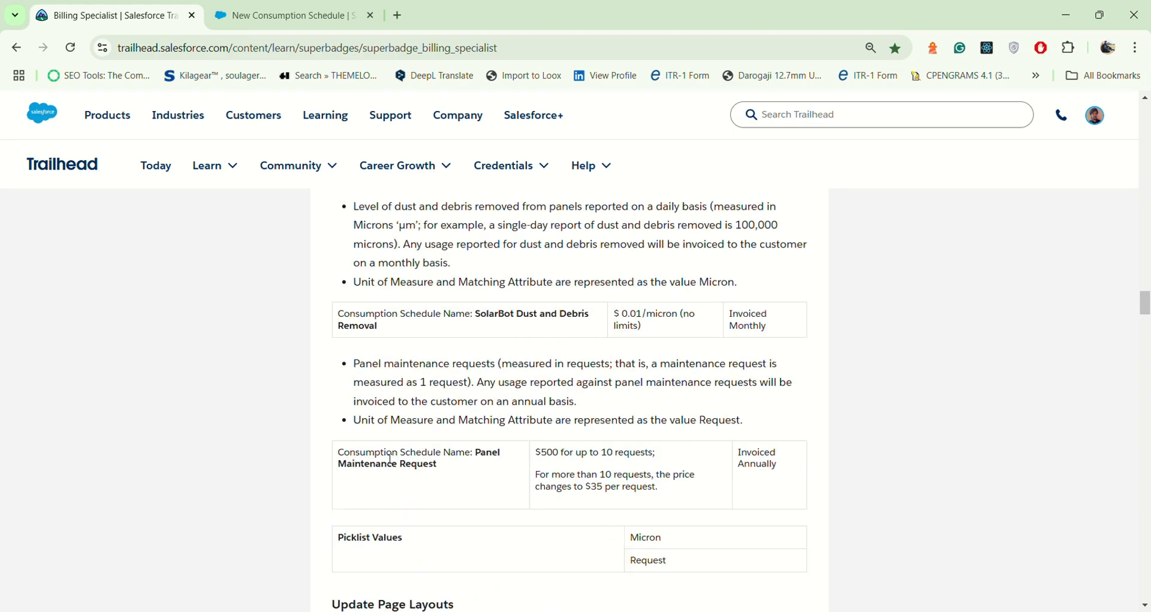
{"action": "scroll", "coordinate": [624, 321], "scroll_direction": "up", "scroll_amount": 1}
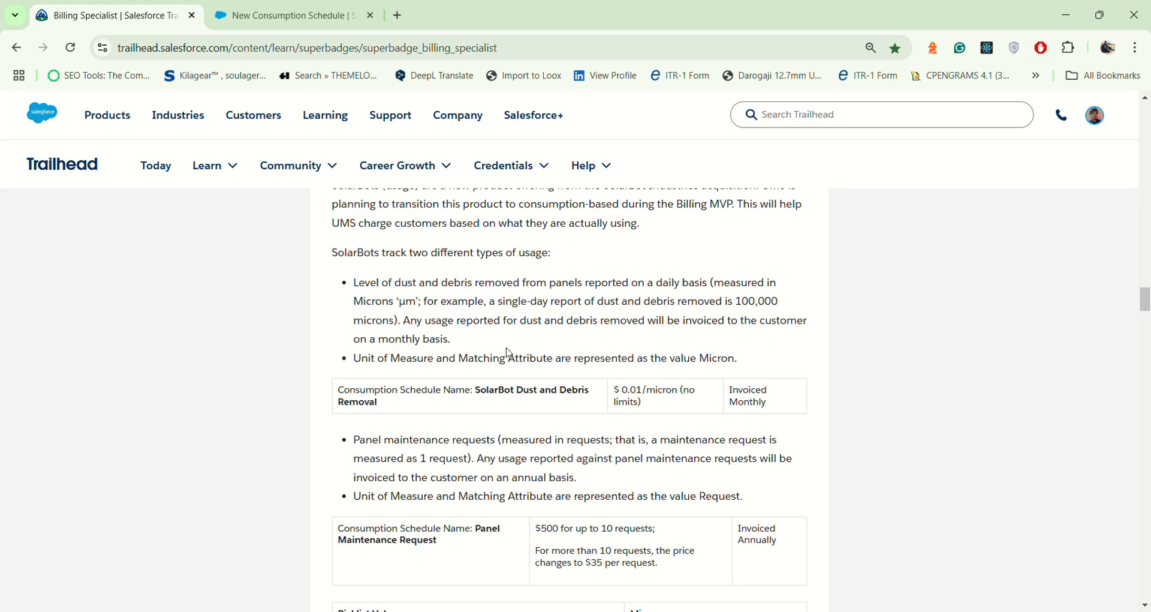
{"action": "scroll", "coordinate": [509, 354], "scroll_direction": "up", "scroll_amount": 2}
{"action": "scroll", "coordinate": [509, 350], "scroll_direction": "up", "scroll_amount": 2}
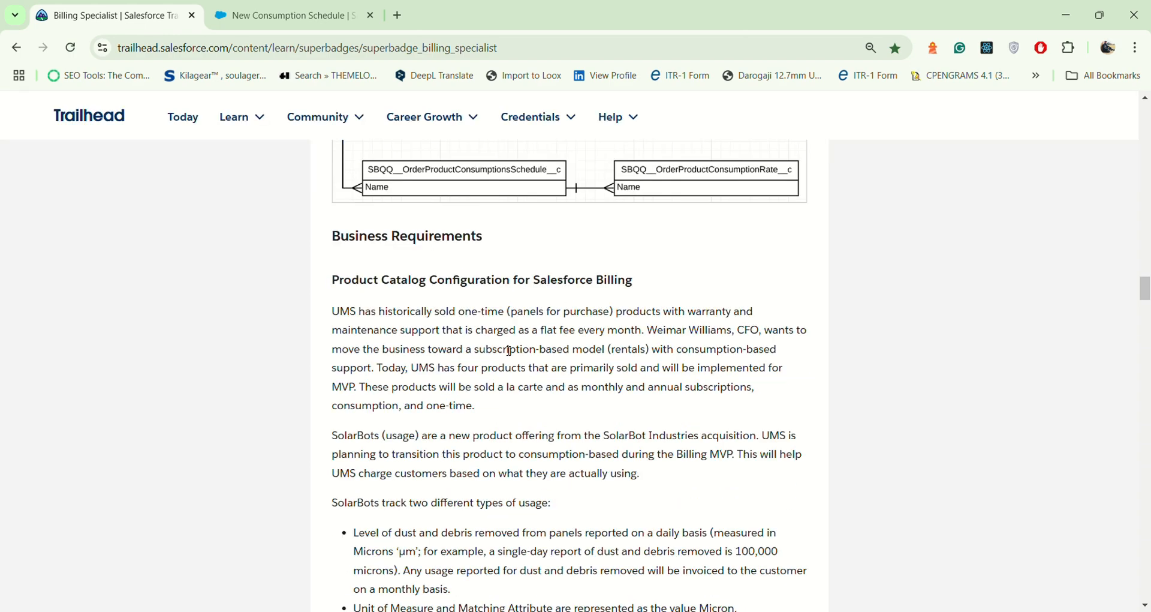
{"action": "scroll", "coordinate": [509, 351], "scroll_direction": "down", "scroll_amount": 5}
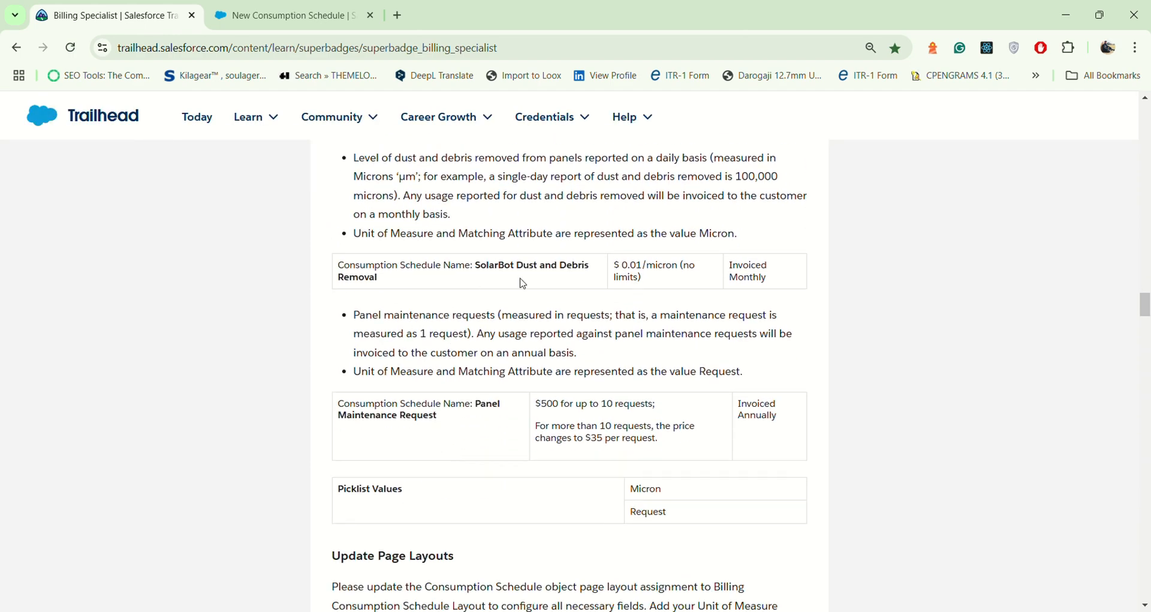
Name the new consumption schedule Panel Maintenance Request, copied from the superbadge's requirements.
{"action": "left_click_drag", "start_coordinate": [479, 399], "coordinate": [495, 422]}
{"action": "key", "text": "ctrl+c"}
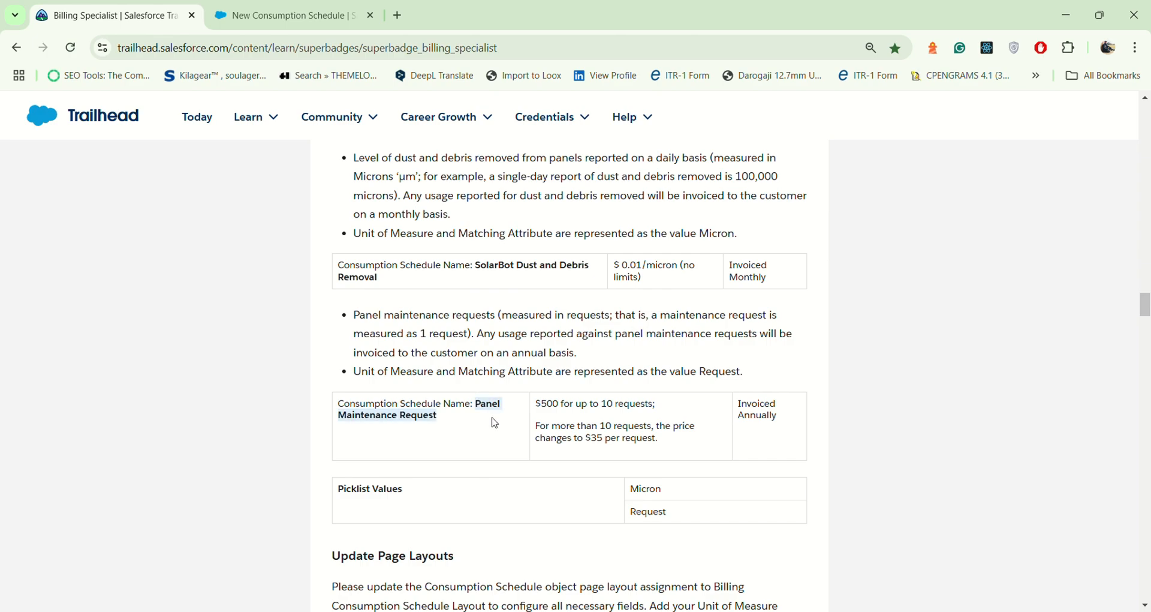
{"action": "left_click", "coordinate": [286, 15]}
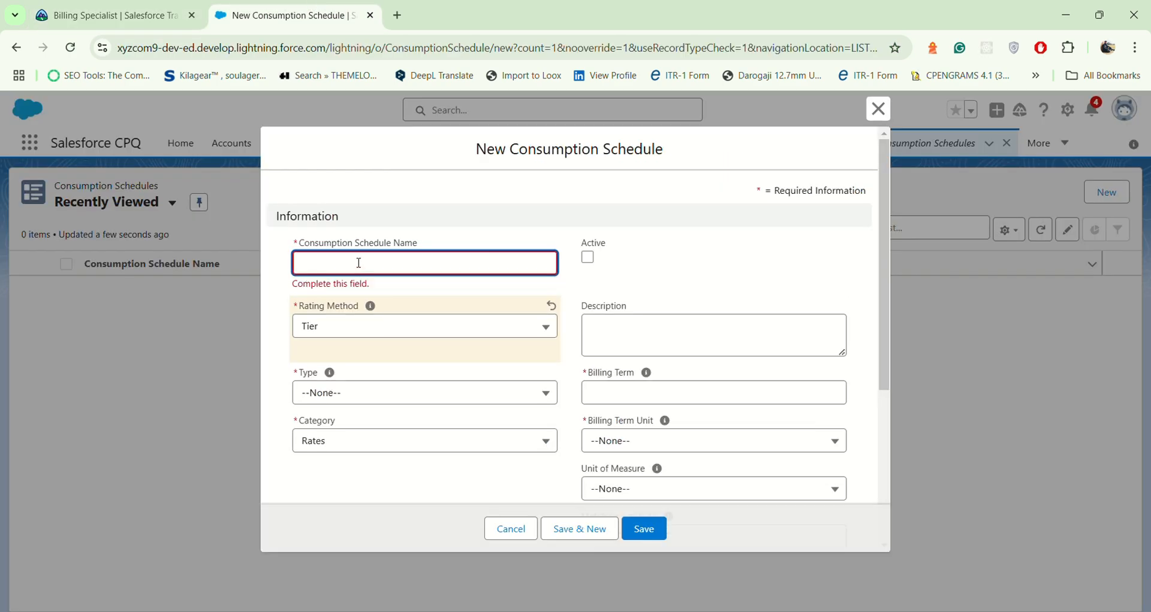
{"action": "key", "text": "ctrl+v"}
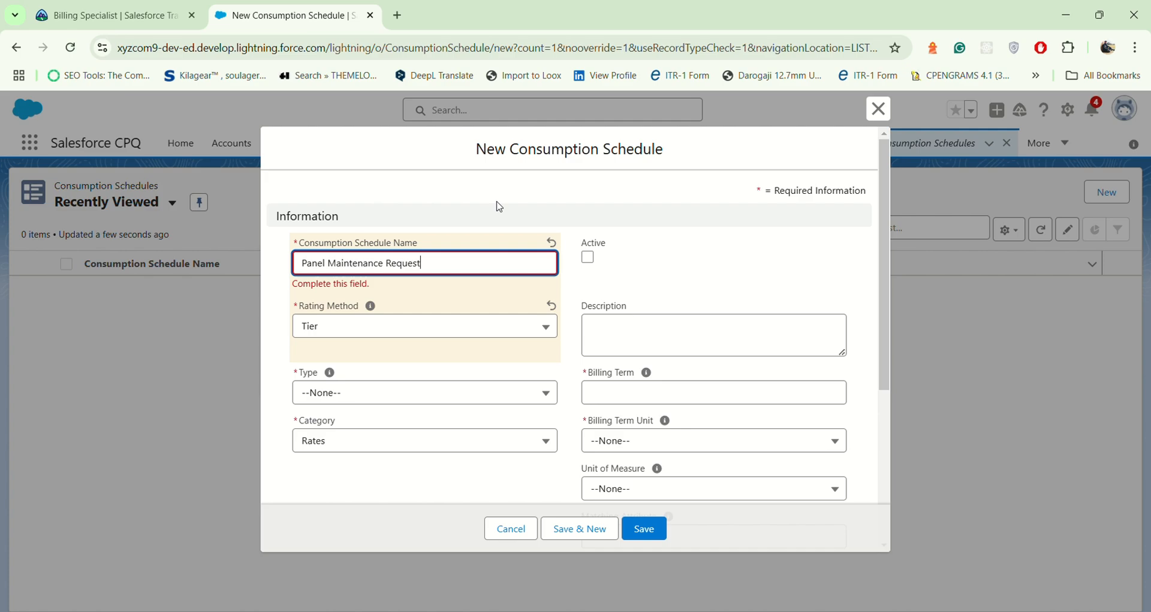
Leave the new consumption schedule inactive, and set its Type to Range and its Billing Term to 1.
{"action": "left_click", "coordinate": [588, 256]}
{"action": "left_click", "coordinate": [588, 257]}
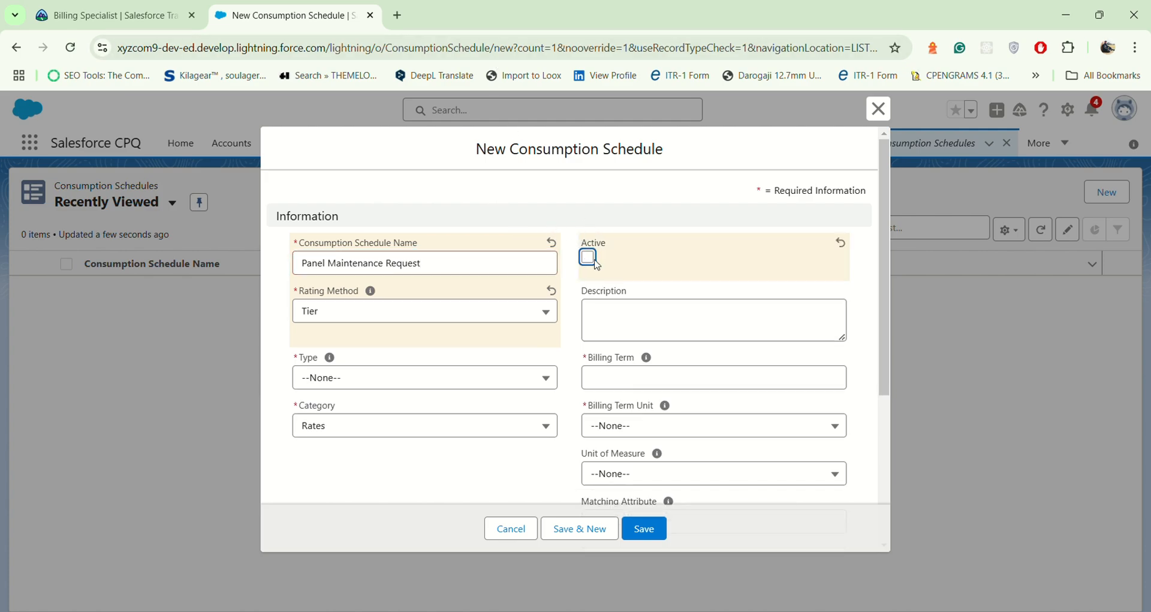
{"action": "left_click", "coordinate": [458, 377]}
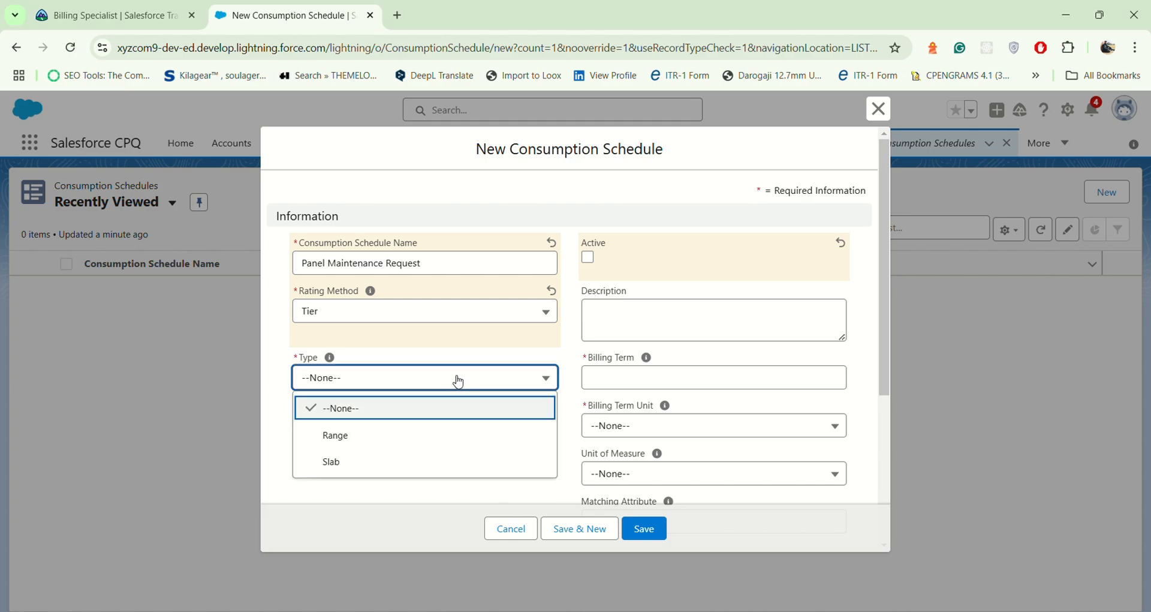
{"action": "left_click", "coordinate": [539, 436]}
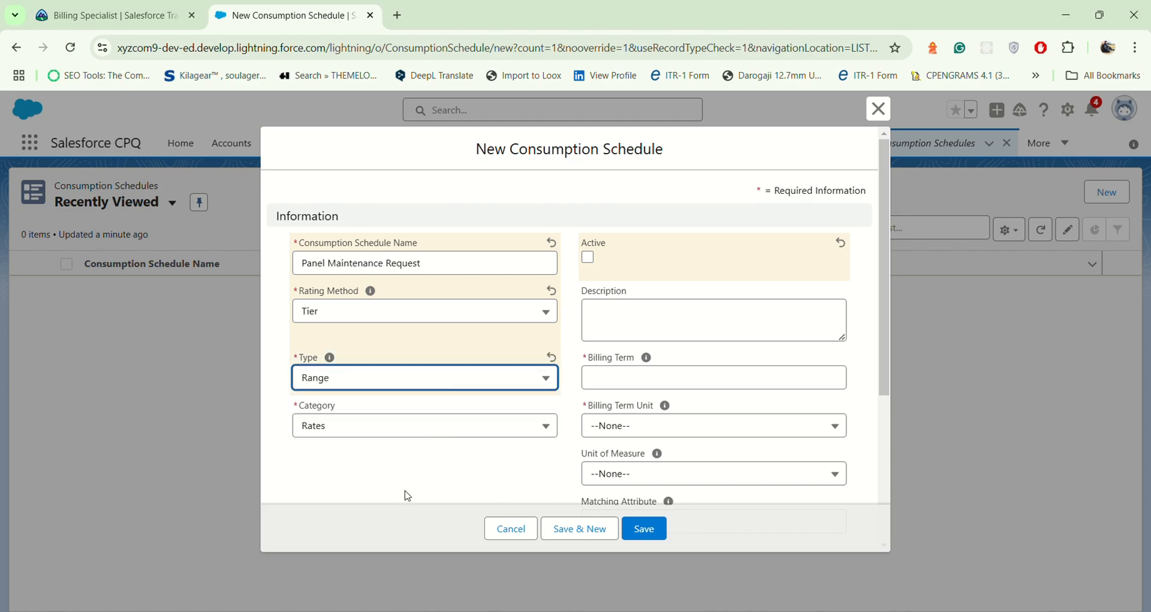
{"action": "left_click", "coordinate": [662, 381]}
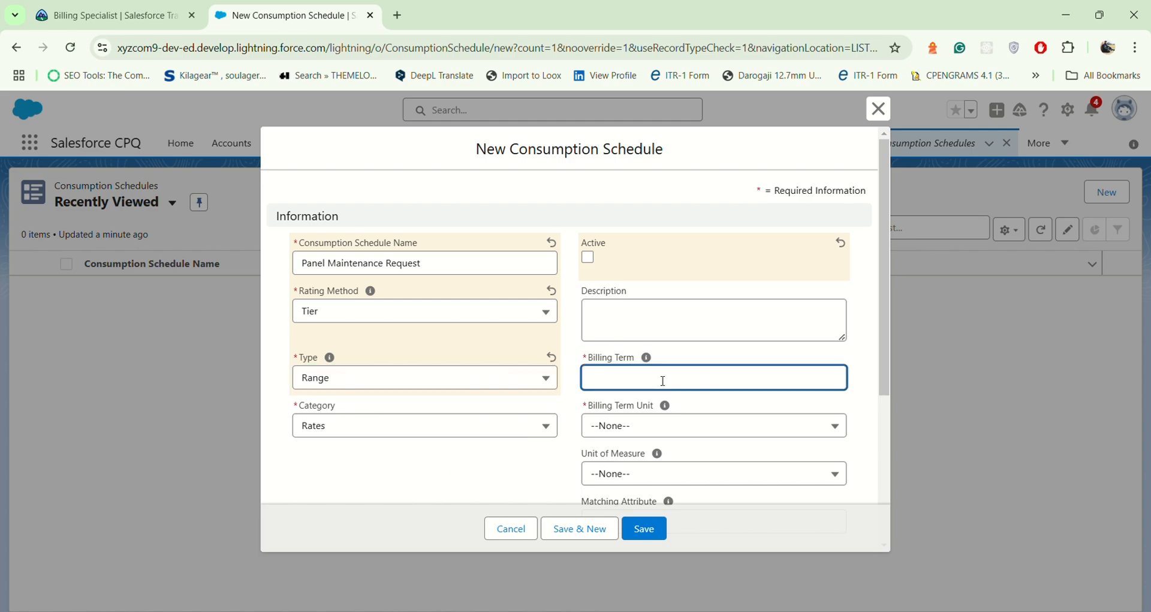
{"action": "type", "text": "1"}
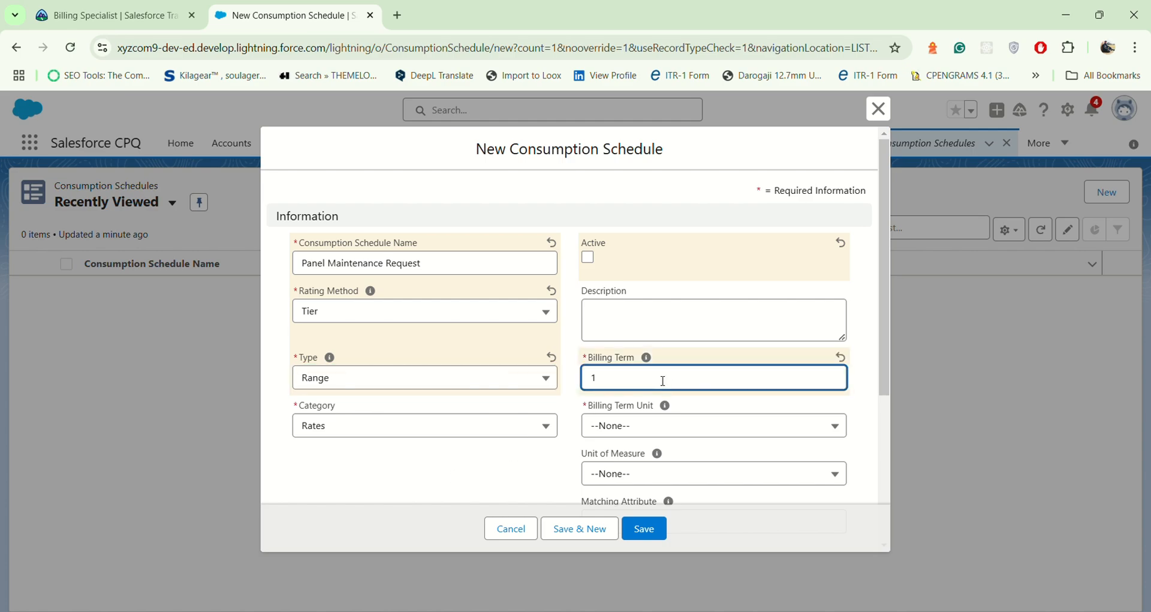
Set the new consumption schedule's Billing Term Unit to Year and its Unit of Measure to Request.
{"action": "left_click", "coordinate": [685, 435]}
{"action": "left_click", "coordinate": [650, 537]}
{"action": "scroll", "coordinate": [675, 413], "scroll_direction": "down", "scroll_amount": 1}
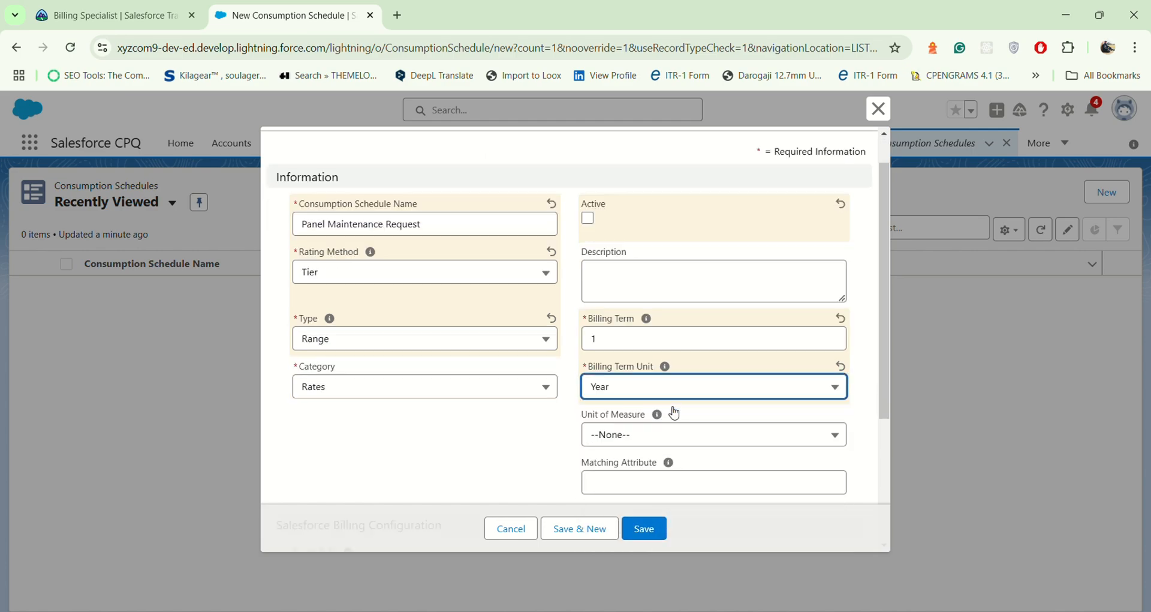
{"action": "scroll", "coordinate": [676, 412], "scroll_direction": "down", "scroll_amount": 2}
{"action": "left_click", "coordinate": [744, 329]}
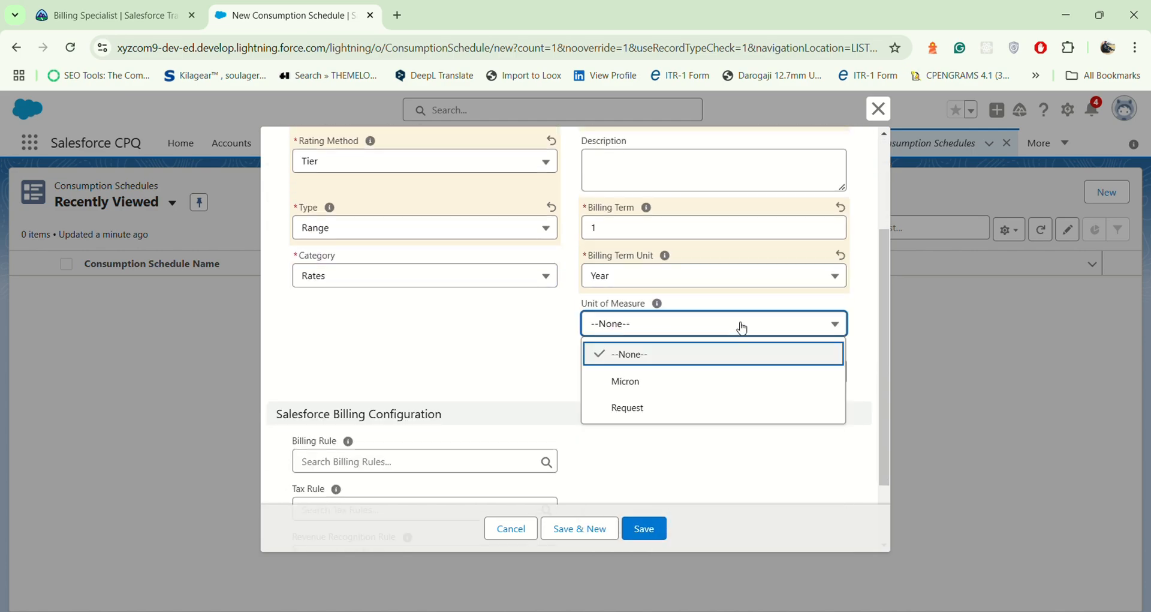
{"action": "left_click", "coordinate": [734, 408]}
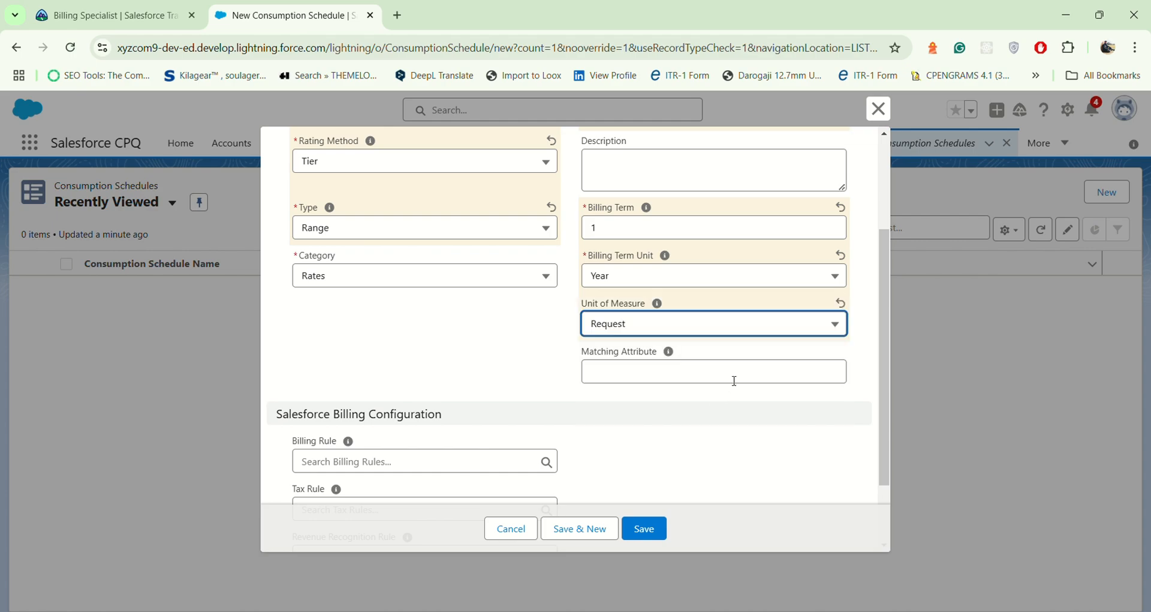
Enter Request as the consumption schedule's Matching Attribute.
{"action": "left_click", "coordinate": [687, 370]}
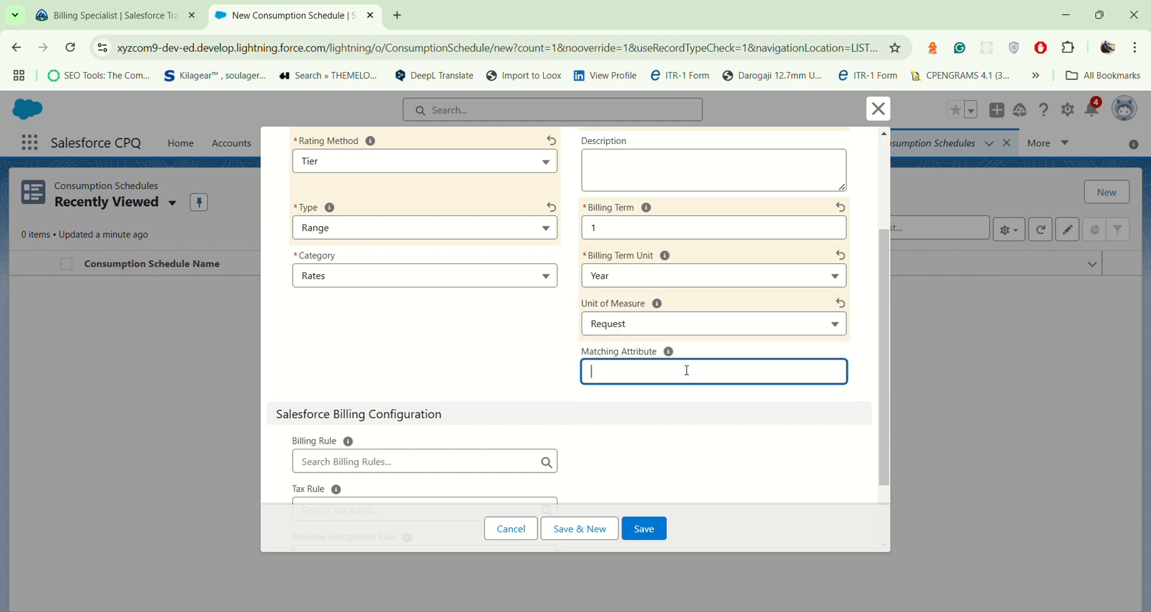
{"action": "type", "text": "Req"}
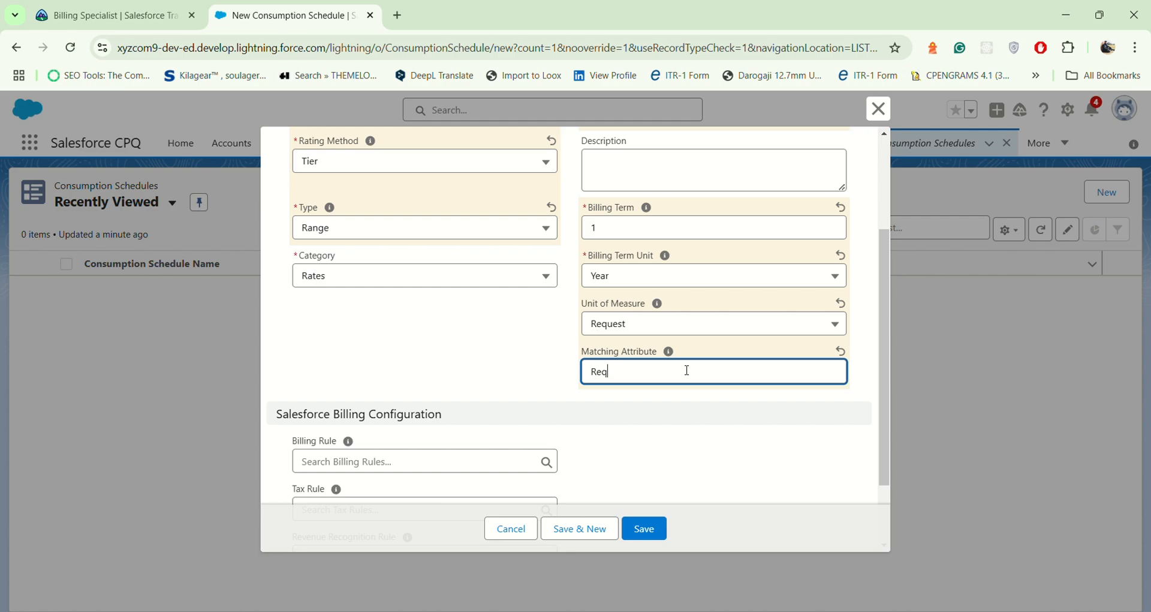
{"action": "type", "text": "uw"}
Assign the Generate Invoice Billing Rule and the Taxable Tax Rule in the schedule's Salesforce Billing Configuration.
{"action": "scroll", "coordinate": [678, 434], "scroll_direction": "down", "scroll_amount": 3}
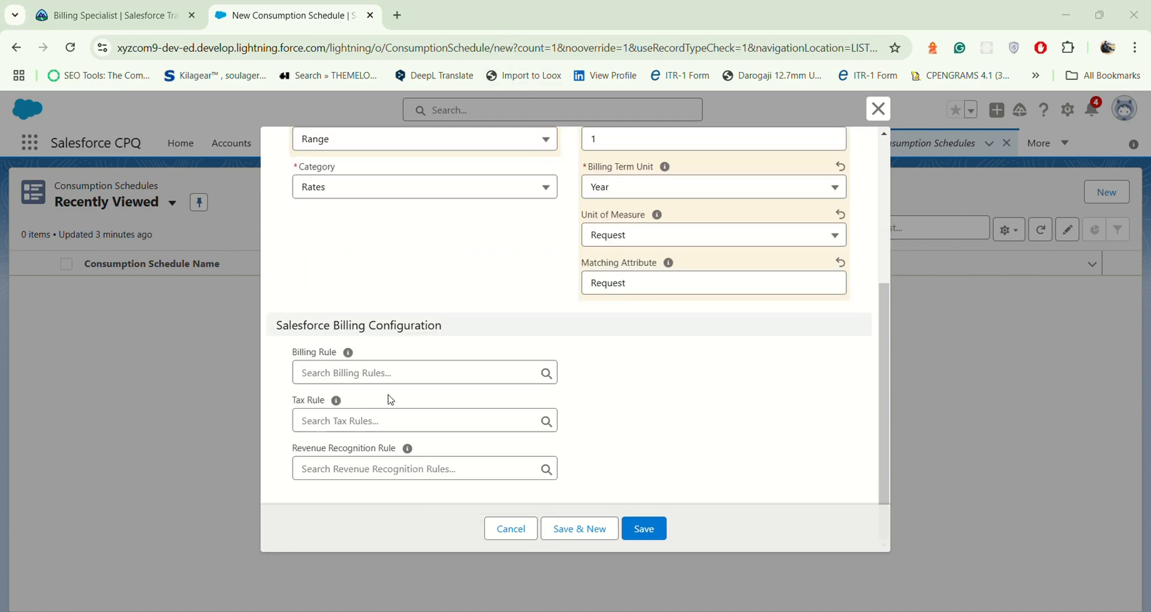
{"action": "left_click", "coordinate": [414, 378]}
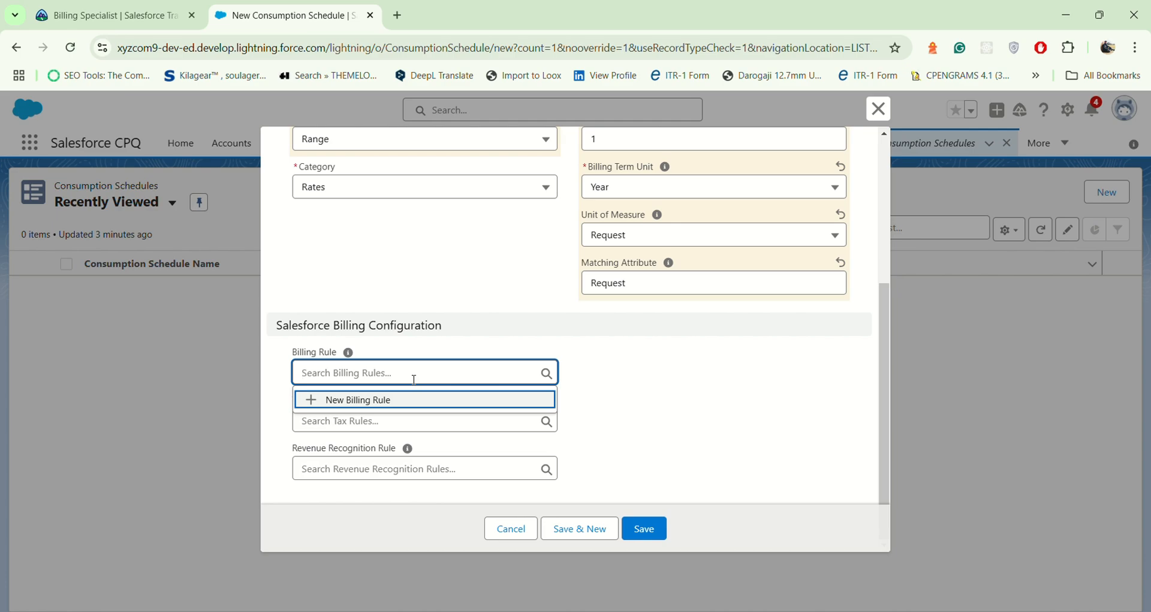
{"action": "type", "text": "ge"}
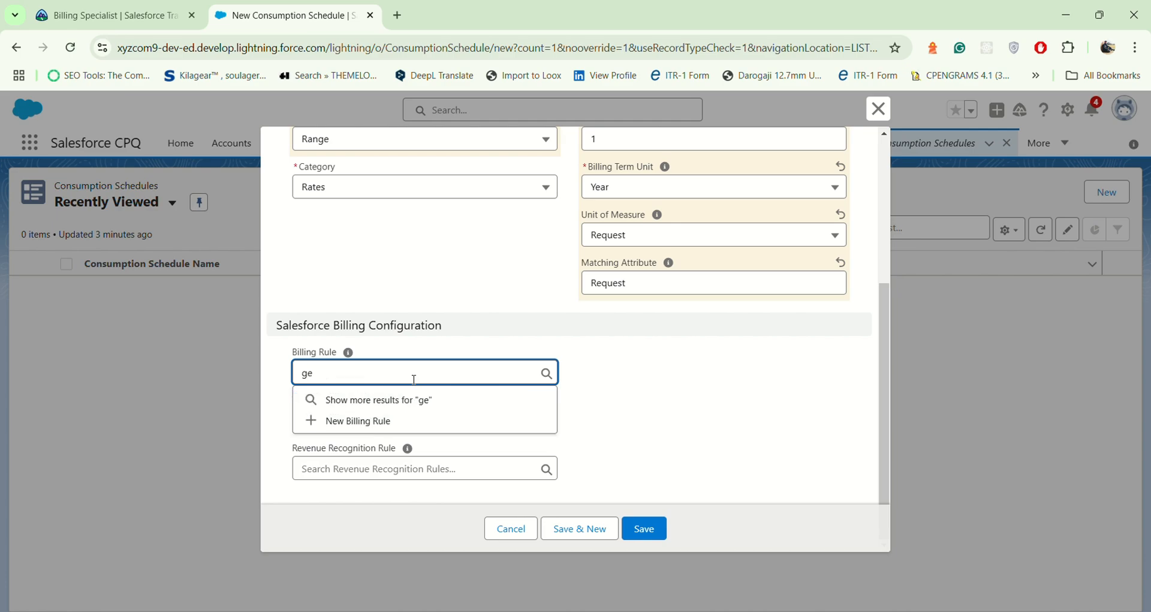
{"action": "type", "text": "nera"}
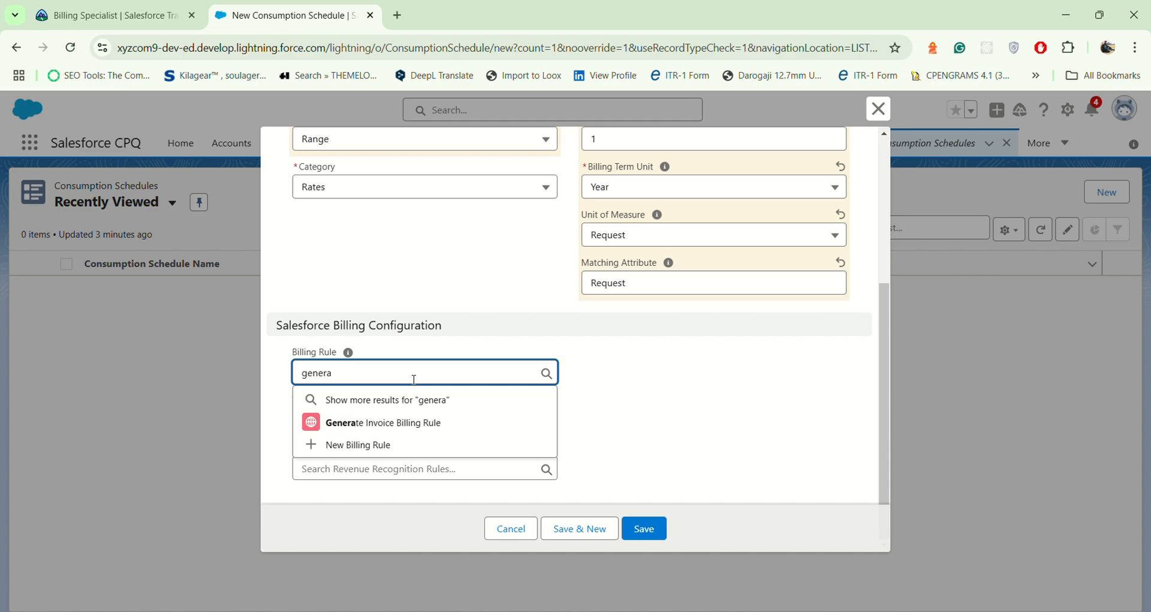
{"action": "left_click", "coordinate": [417, 422]}
{"action": "left_click", "coordinate": [436, 427]}
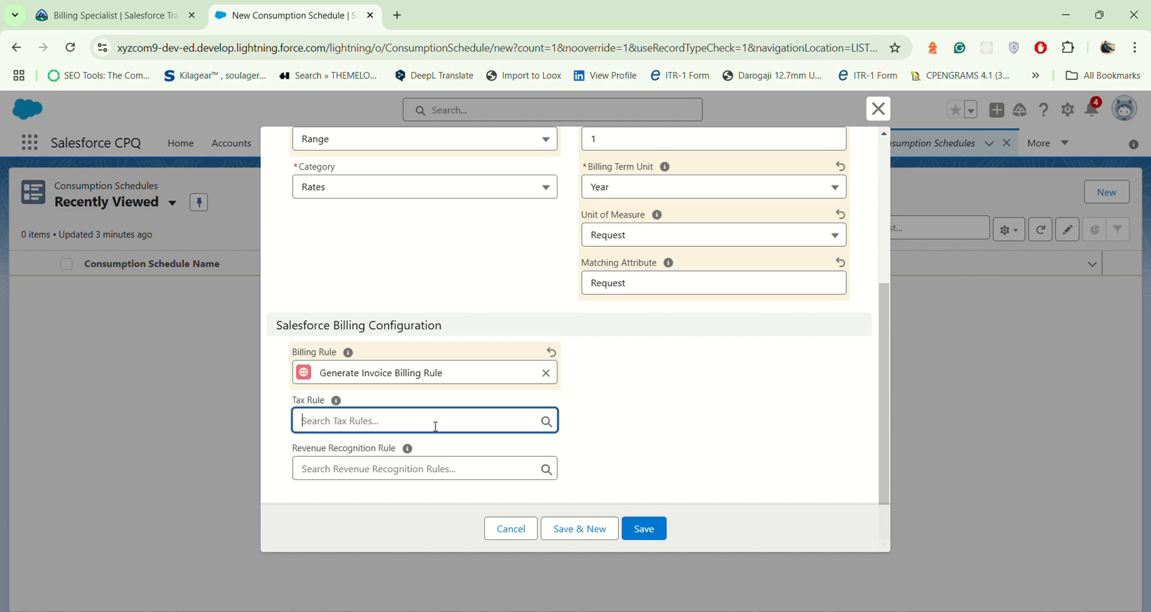
{"action": "type", "text": "ta"}
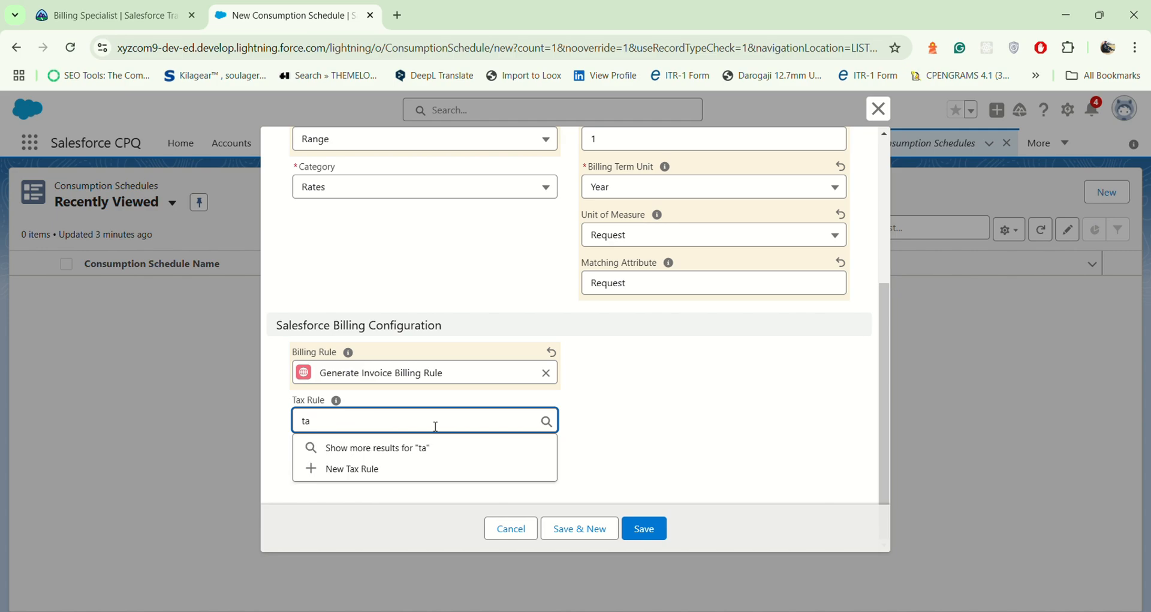
{"action": "type", "text": "xab"}
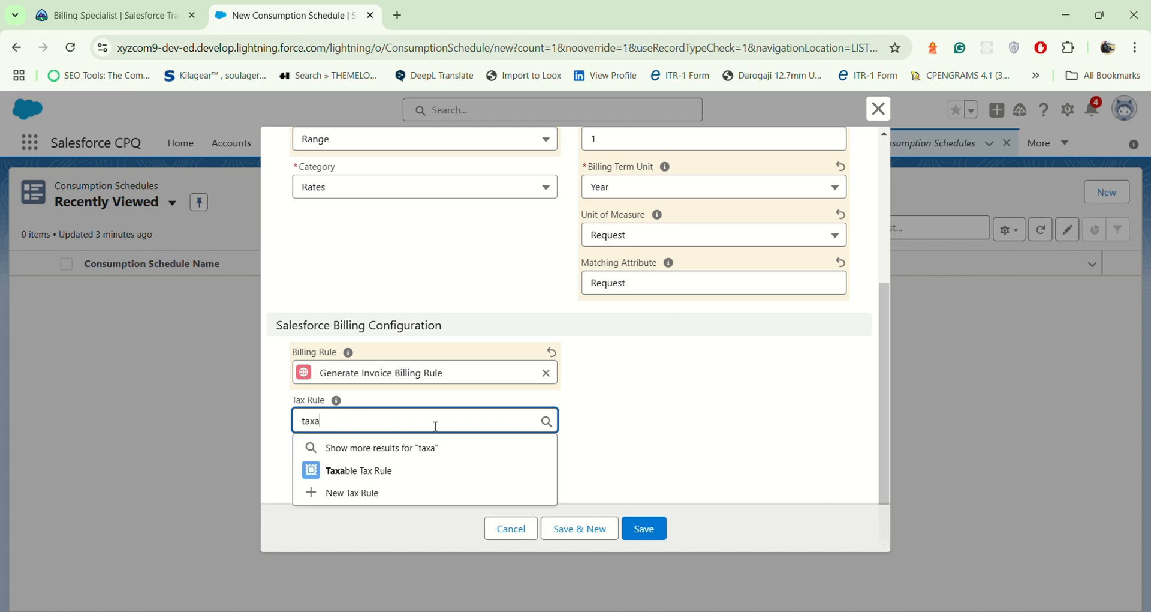
{"action": "left_click", "coordinate": [437, 470]}
Assign Revenue Recognition Rule as the schedule's revenue recognition rule and save the consumption schedule.
{"action": "left_click", "coordinate": [425, 468]}
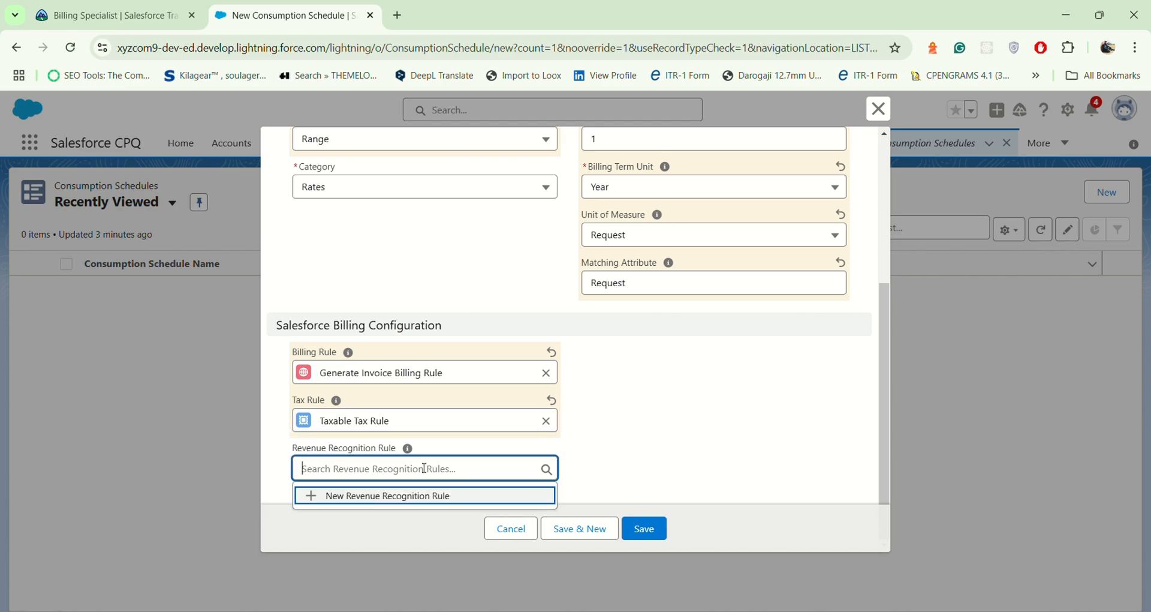
{"action": "type", "text": "re"}
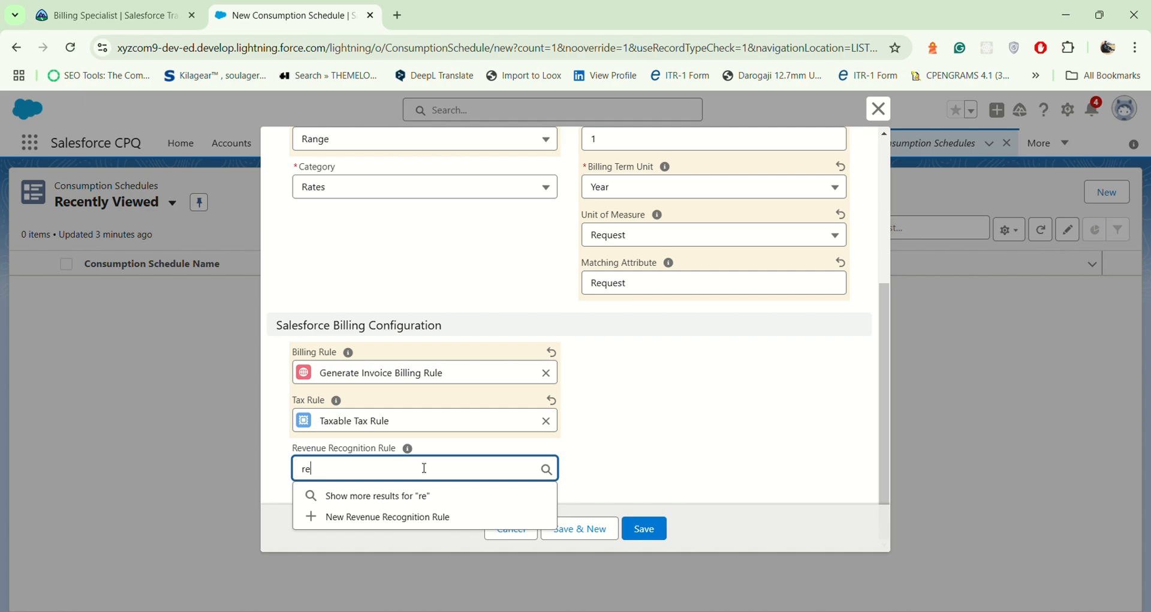
{"action": "type", "text": "ve"}
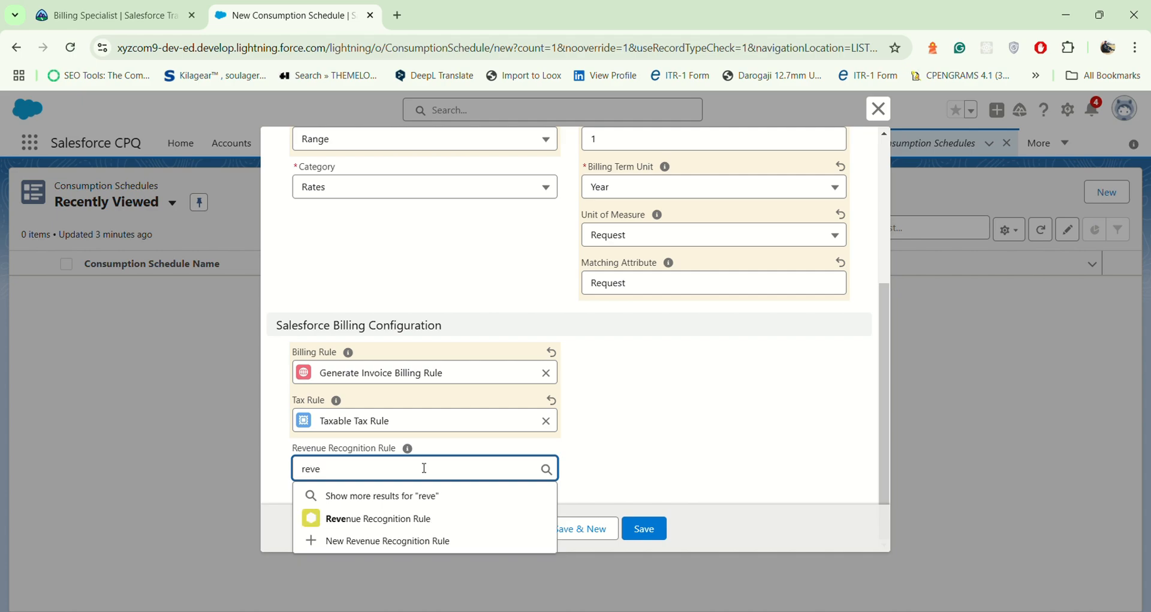
{"action": "left_click", "coordinate": [415, 524]}
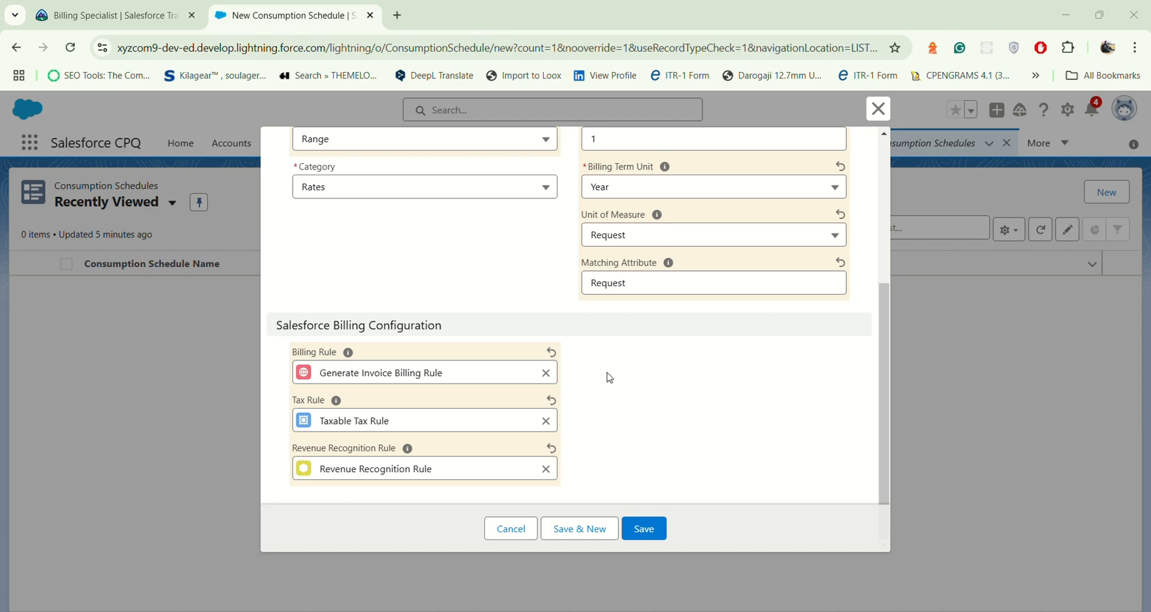
{"action": "scroll", "coordinate": [609, 378], "scroll_direction": "up", "scroll_amount": 5}
{"action": "scroll", "coordinate": [606, 375], "scroll_direction": "down", "scroll_amount": 5}
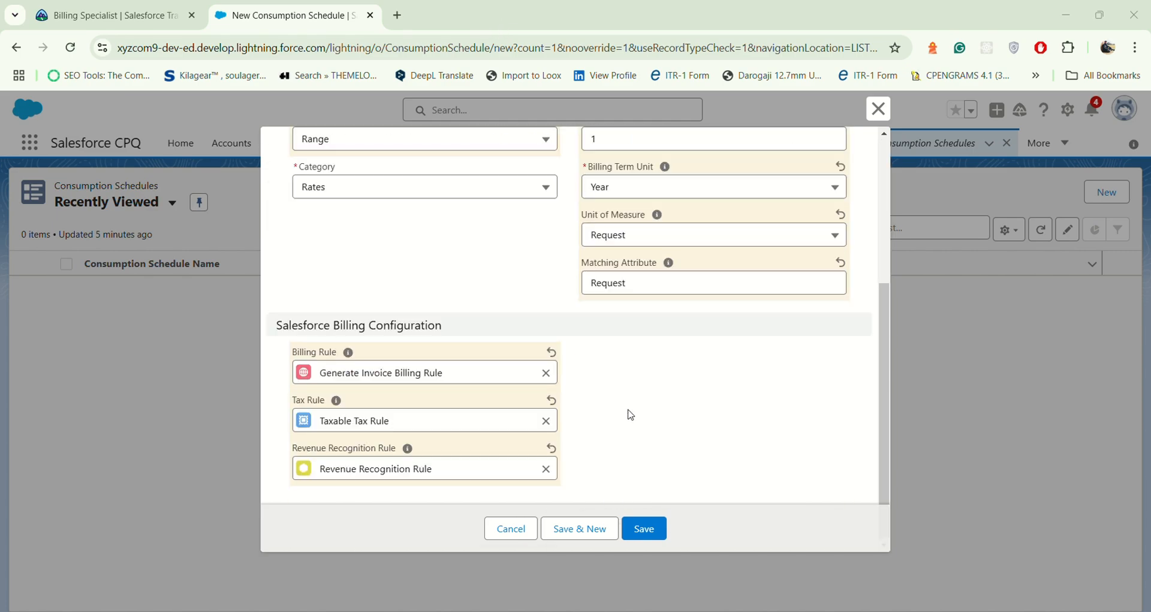
{"action": "left_click", "coordinate": [646, 529]}
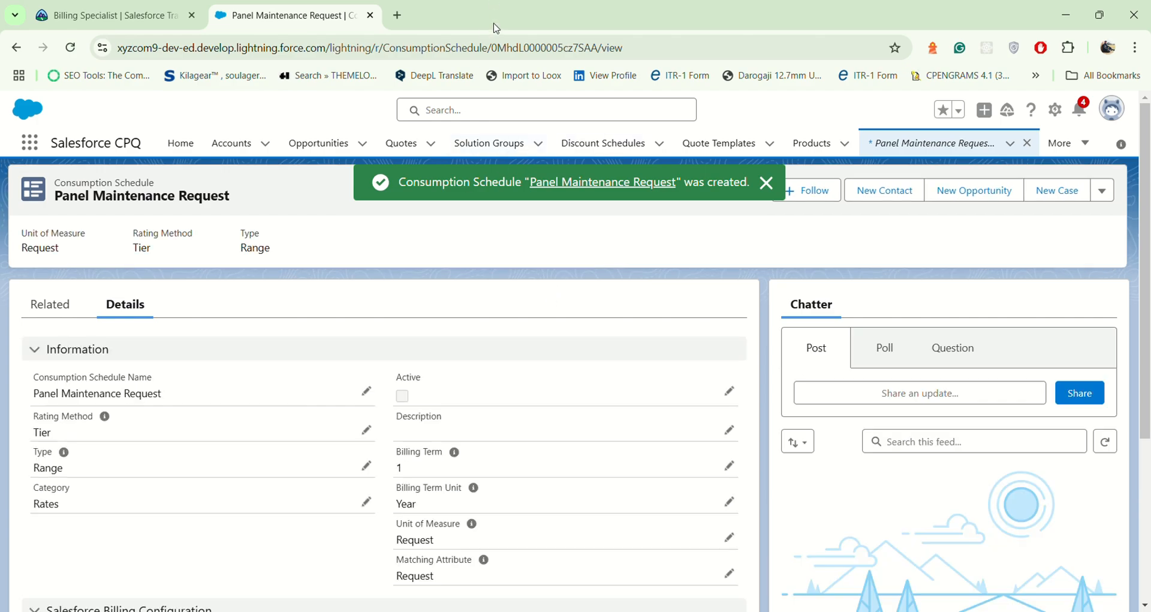
Start a new consumption rate for Panel Maintenance Request with Processing Order 1, Lower Bound 0 and Upper Bound 10.
{"action": "scroll", "coordinate": [630, 280], "scroll_direction": "down", "scroll_amount": 2}
{"action": "left_click", "coordinate": [65, 229]}
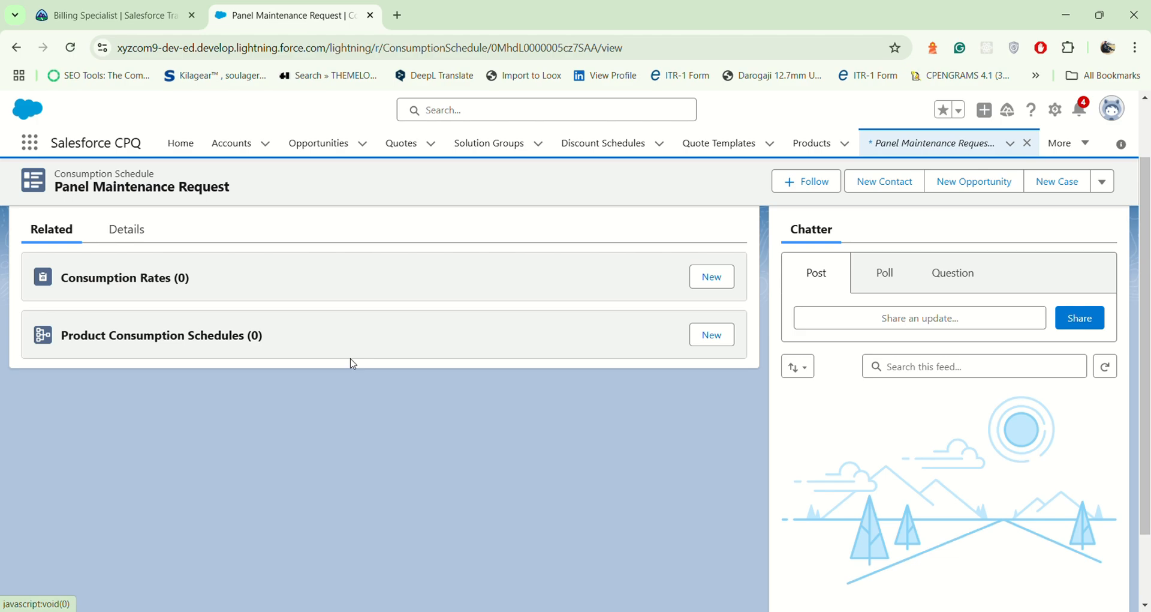
{"action": "left_click", "coordinate": [712, 277]}
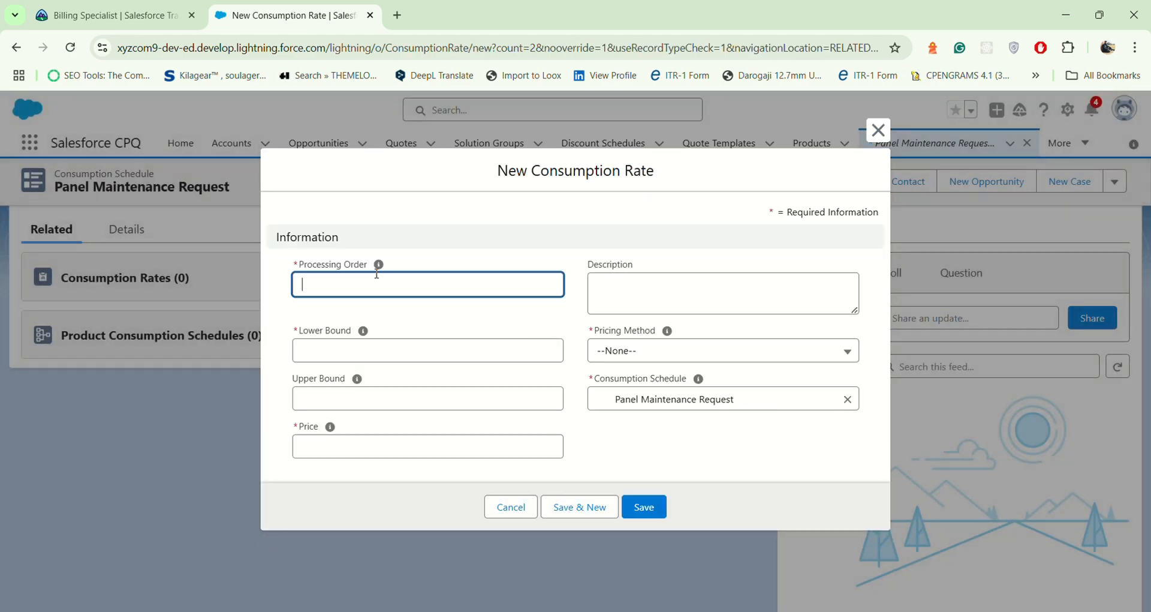
{"action": "type", "text": "1"}
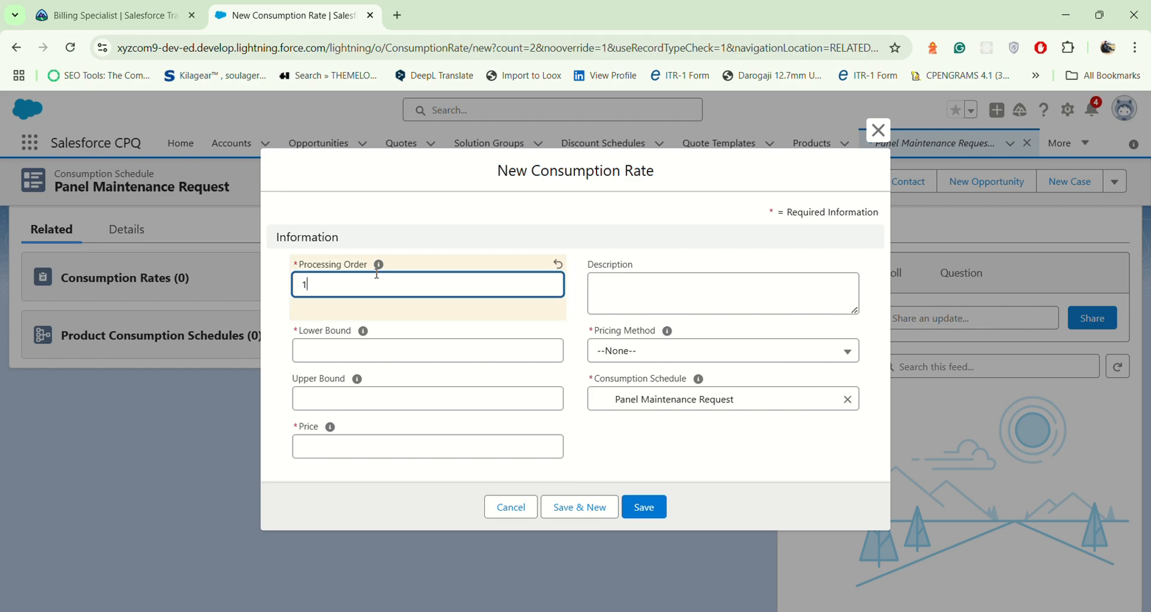
{"action": "left_click", "coordinate": [335, 346]}
{"action": "type", "text": "0"}
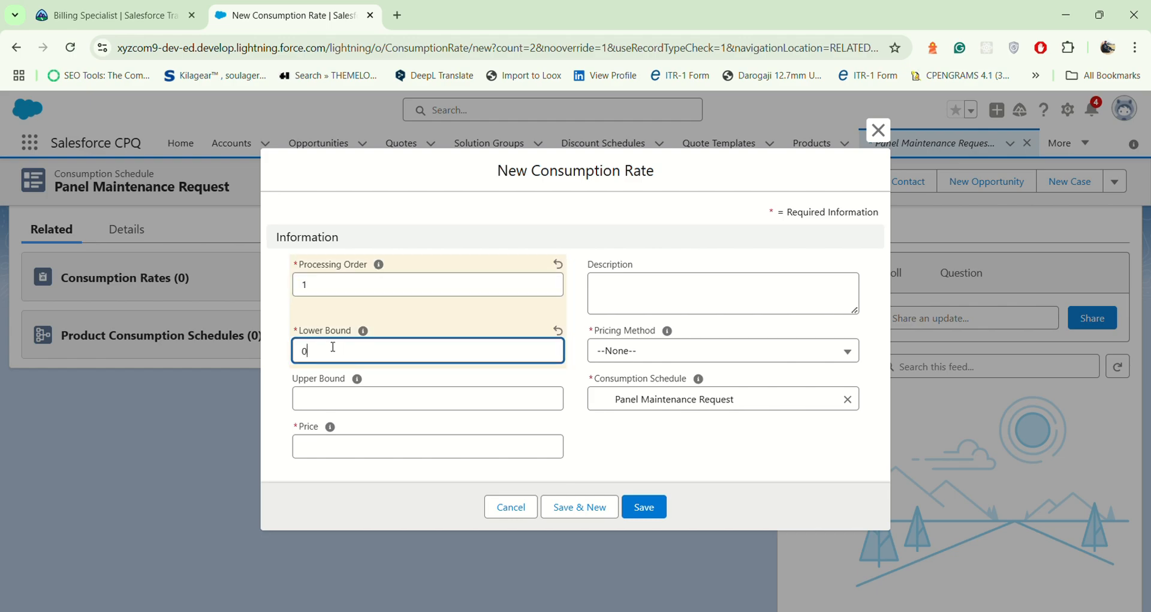
{"action": "left_click", "coordinate": [340, 401]}
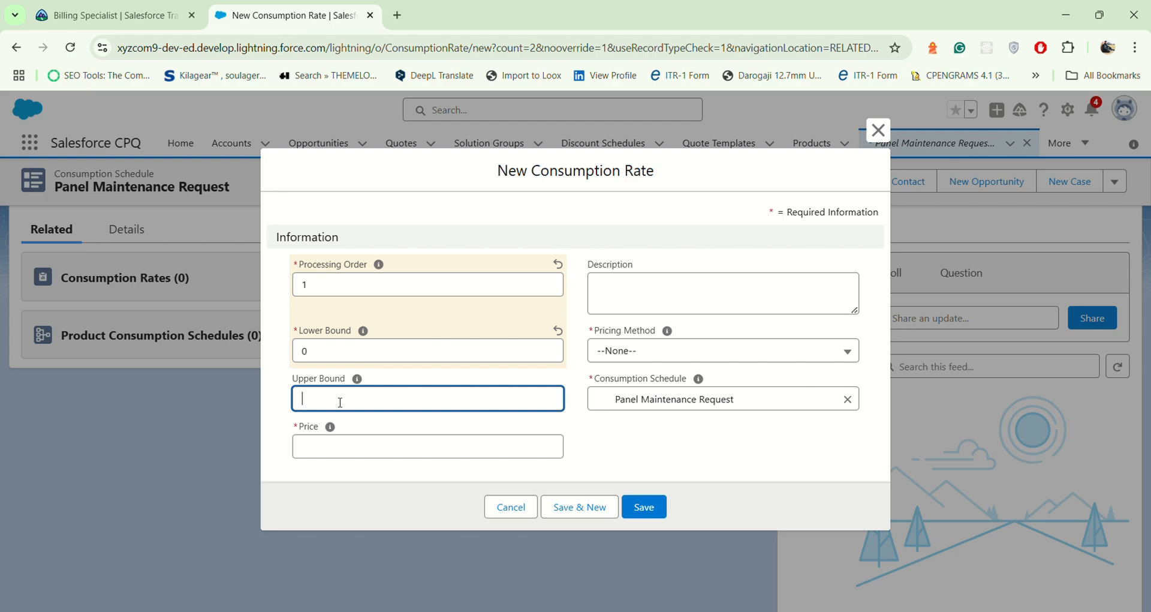
{"action": "type", "text": "10"}
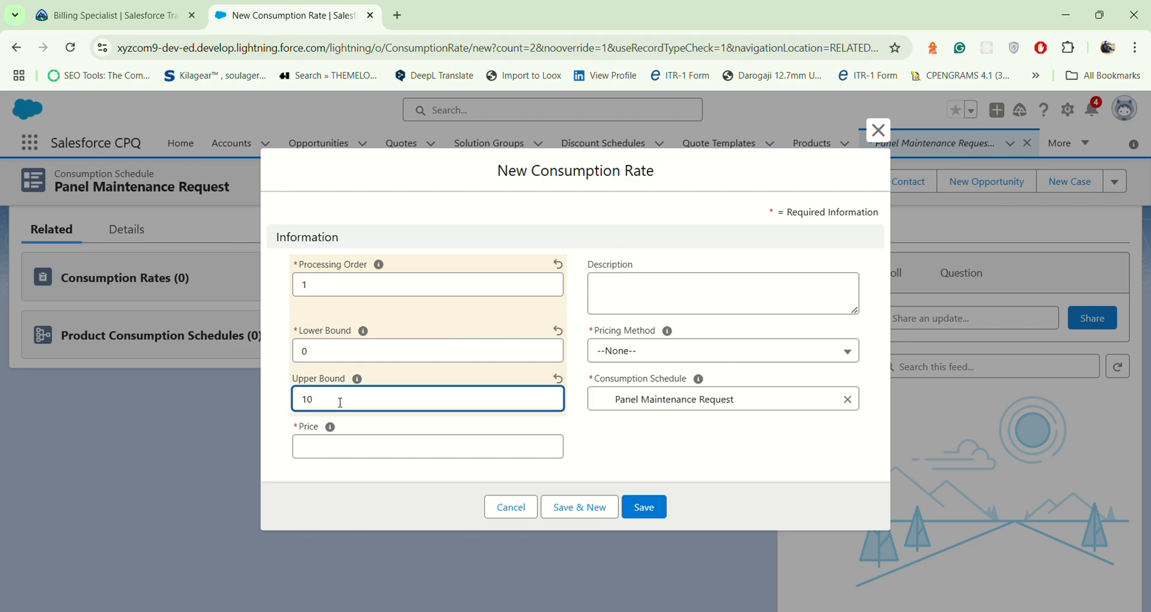
Set the first consumption rate's Price to 500 and its Pricing Method to Per Unit, and save it.
{"action": "left_click", "coordinate": [343, 441]}
{"action": "type", "text": "500"}
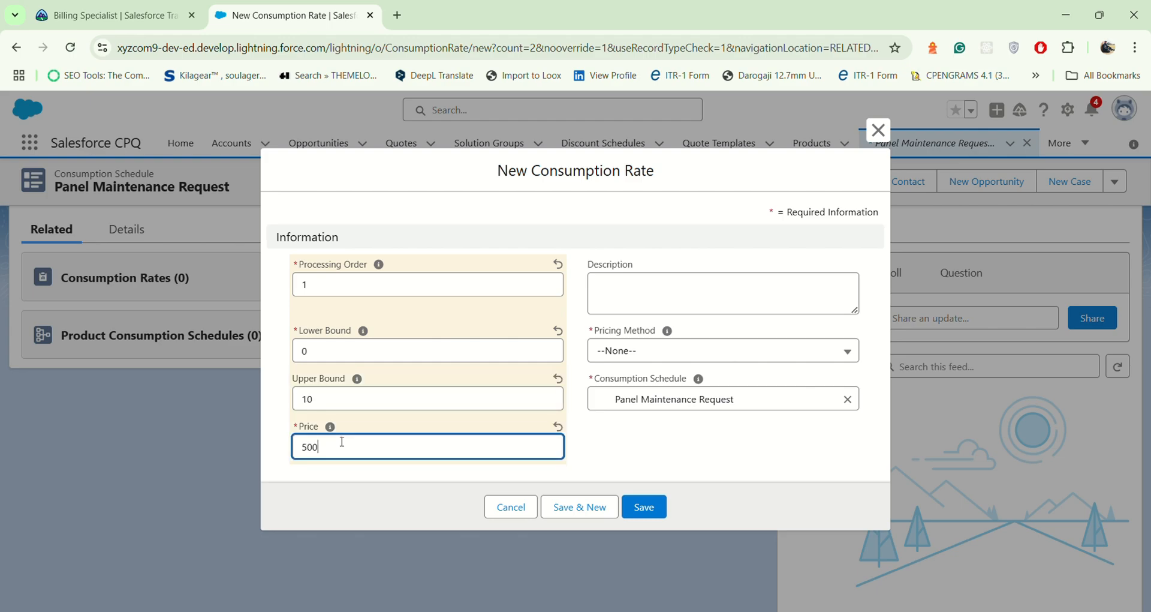
{"action": "left_click", "coordinate": [344, 488]}
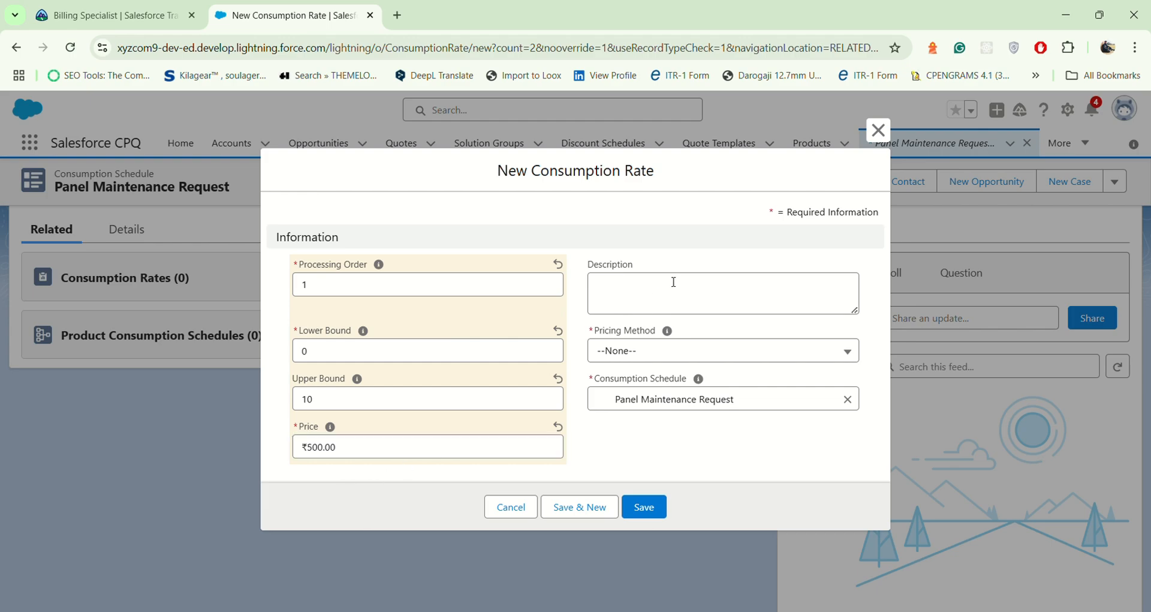
{"action": "left_click", "coordinate": [685, 360]}
{"action": "left_click", "coordinate": [666, 403]}
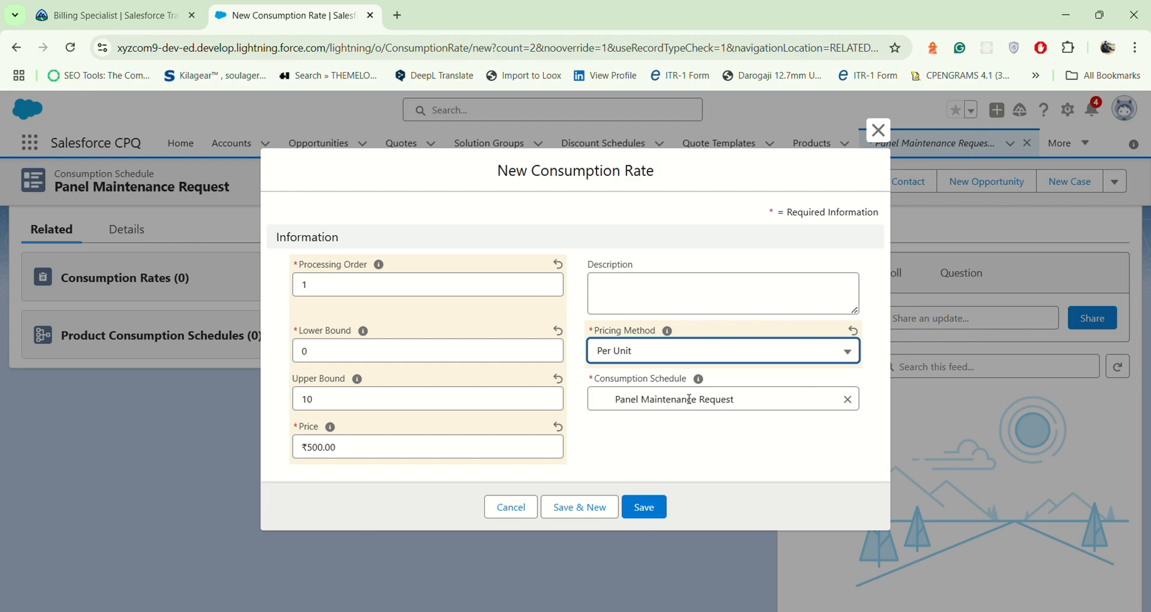
{"action": "left_click", "coordinate": [647, 510]}
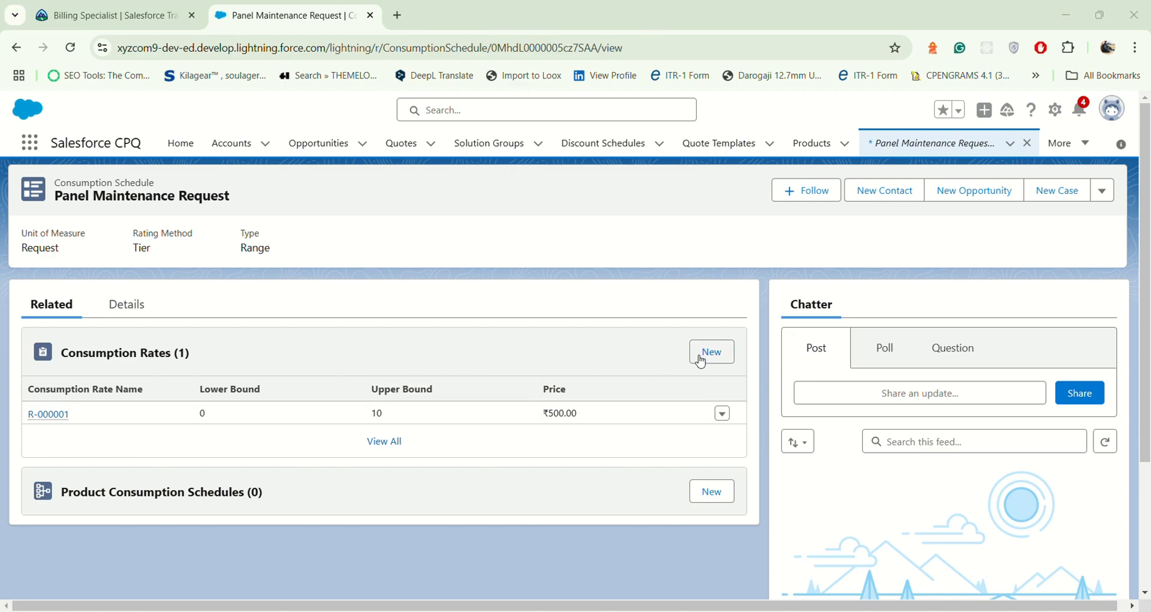
Start a second consumption rate for Panel Maintenance Request with Processing Order 2, Lower Bound 10 and Upper Bound 0.
{"action": "left_click", "coordinate": [720, 352]}
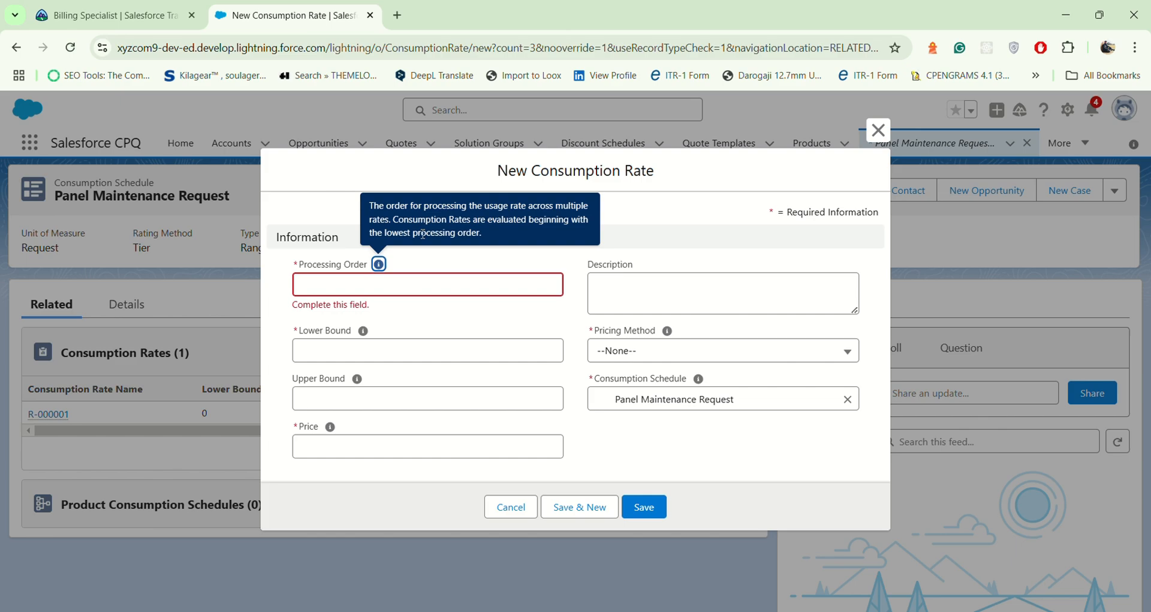
{"action": "left_click", "coordinate": [406, 288]}
{"action": "type", "text": "2"}
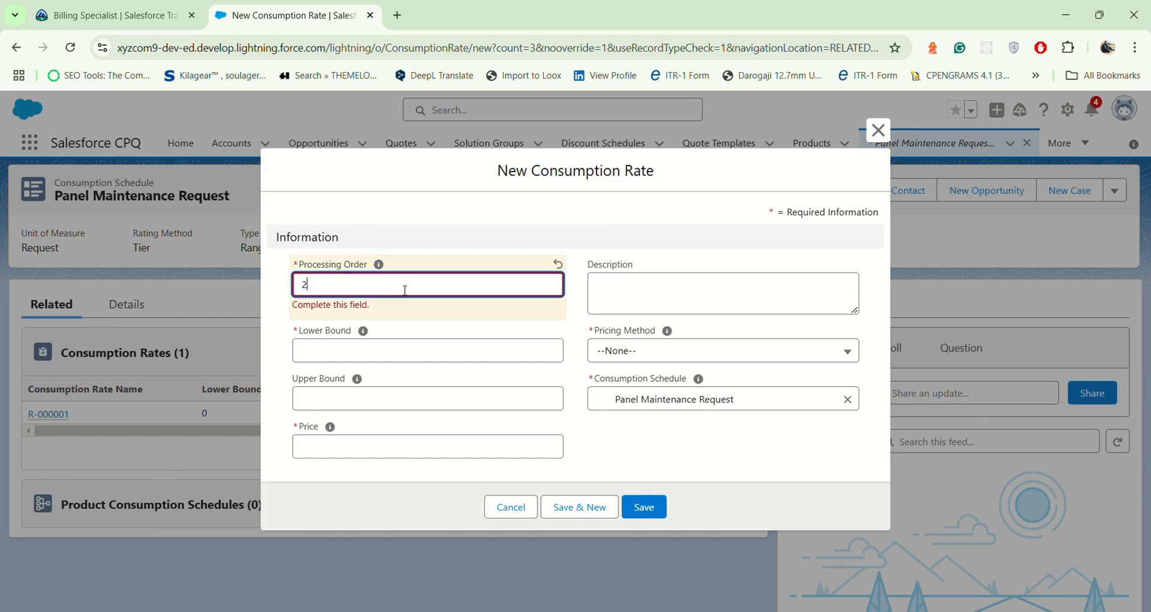
{"action": "left_click", "coordinate": [377, 360]}
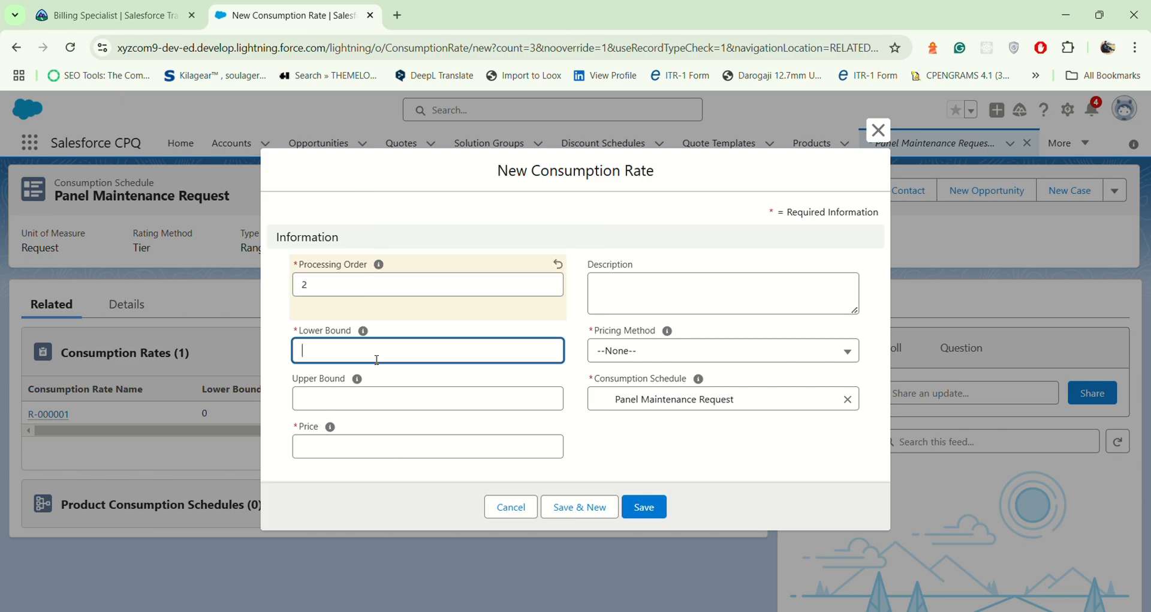
{"action": "type", "text": "10"}
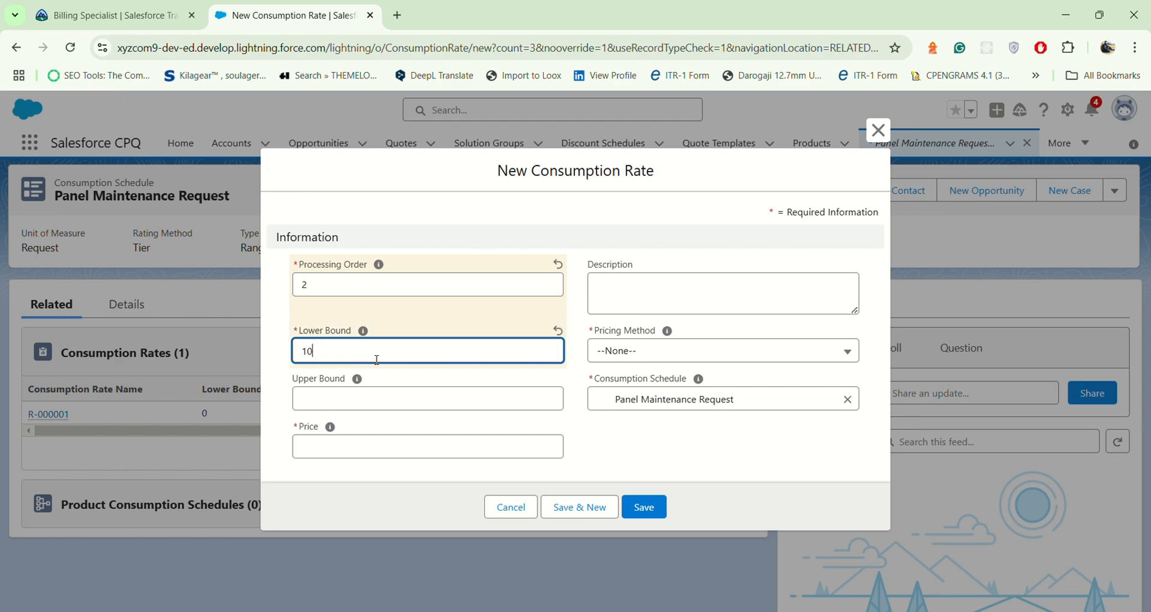
{"action": "left_click", "coordinate": [371, 393]}
{"action": "type", "text": "0"}
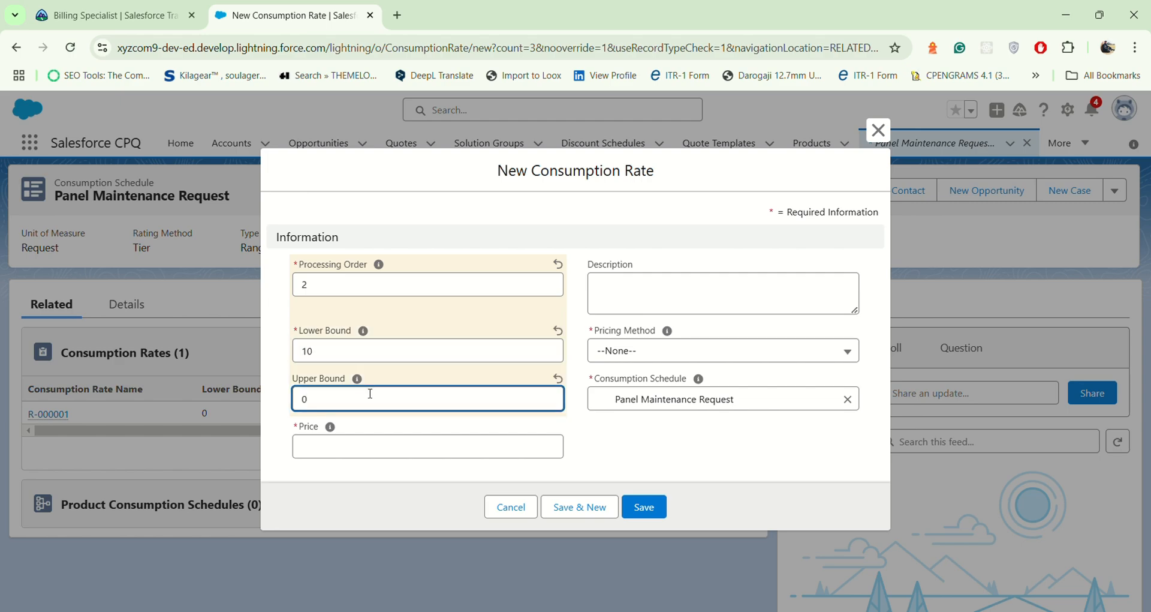
Set the second consumption rate's Price to 35 and its Pricing Method to Per Unit, and try to save it.
{"action": "left_click", "coordinate": [375, 453]}
{"action": "type", "text": "35"}
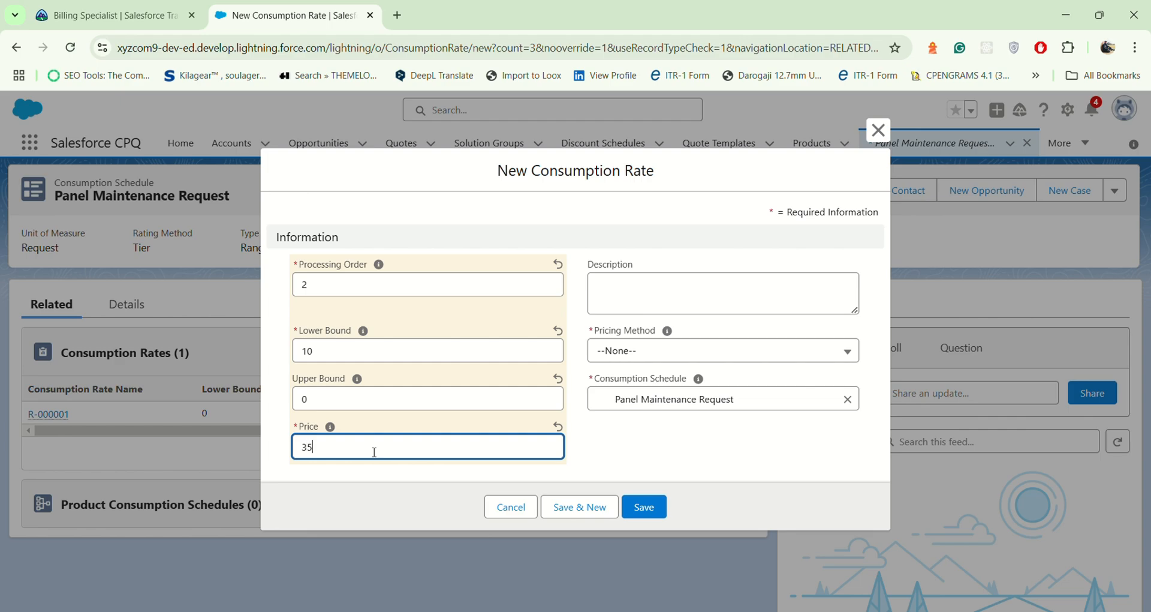
{"action": "left_click", "coordinate": [728, 357]}
{"action": "left_click", "coordinate": [715, 403]}
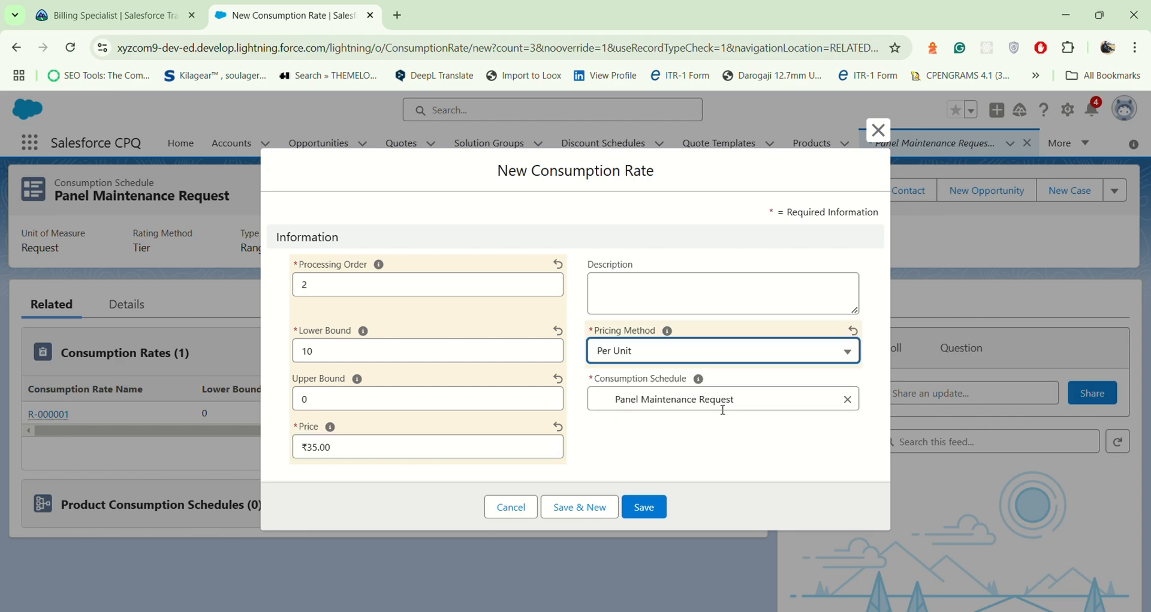
{"action": "left_click", "coordinate": [639, 508]}
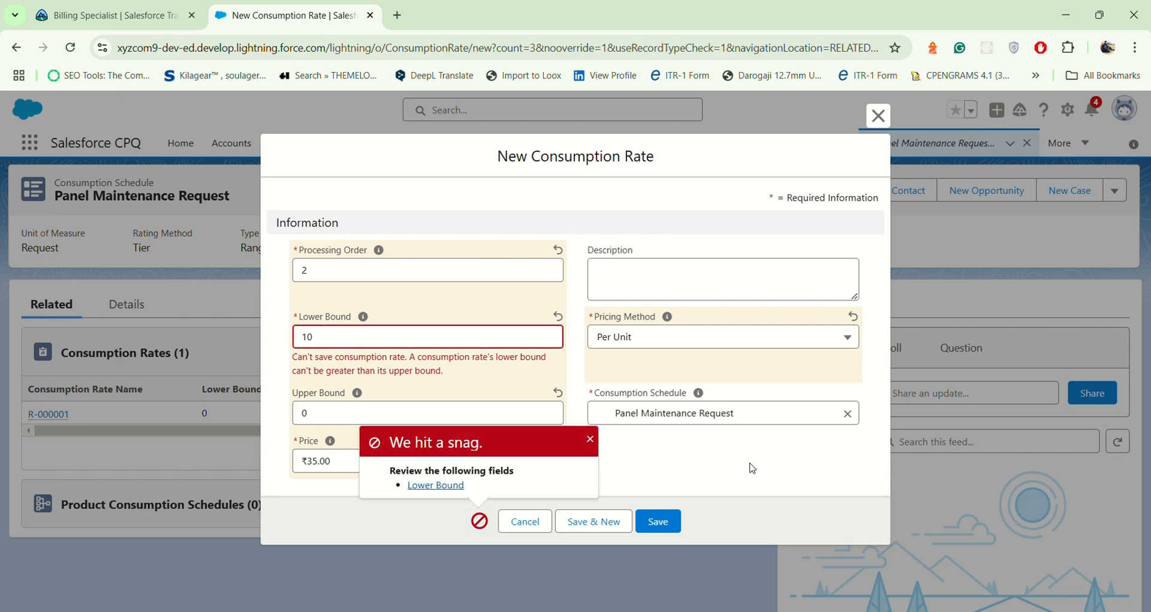
Clear the second consumption rate's Upper Bound and save the rate.
{"action": "left_click", "coordinate": [590, 439]}
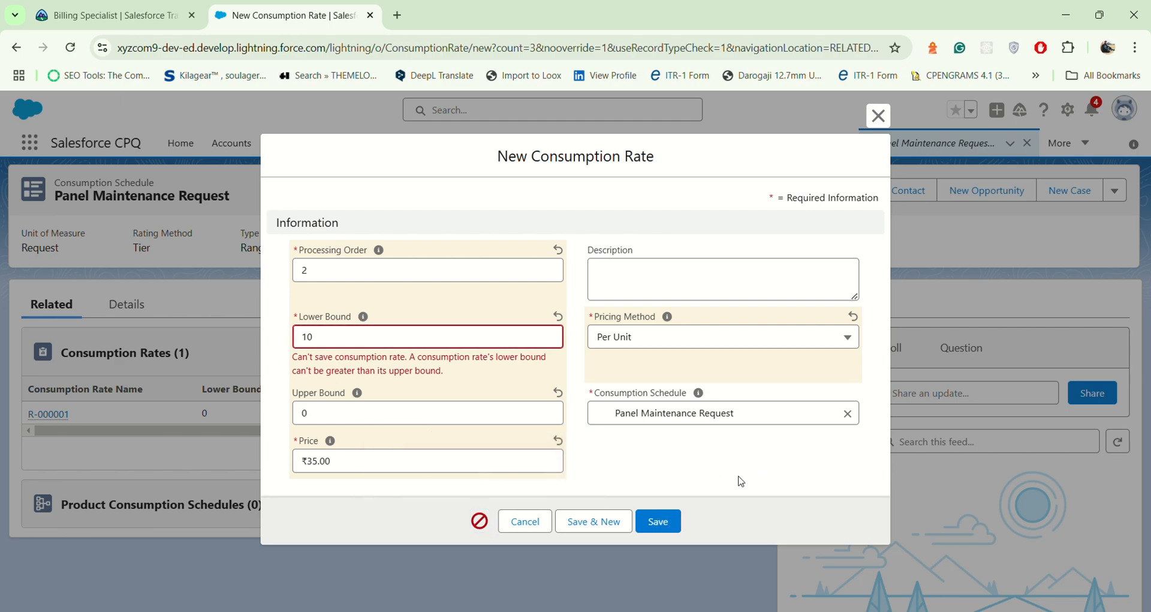
{"action": "left_click", "coordinate": [348, 338]}
{"action": "left_click", "coordinate": [403, 418]}
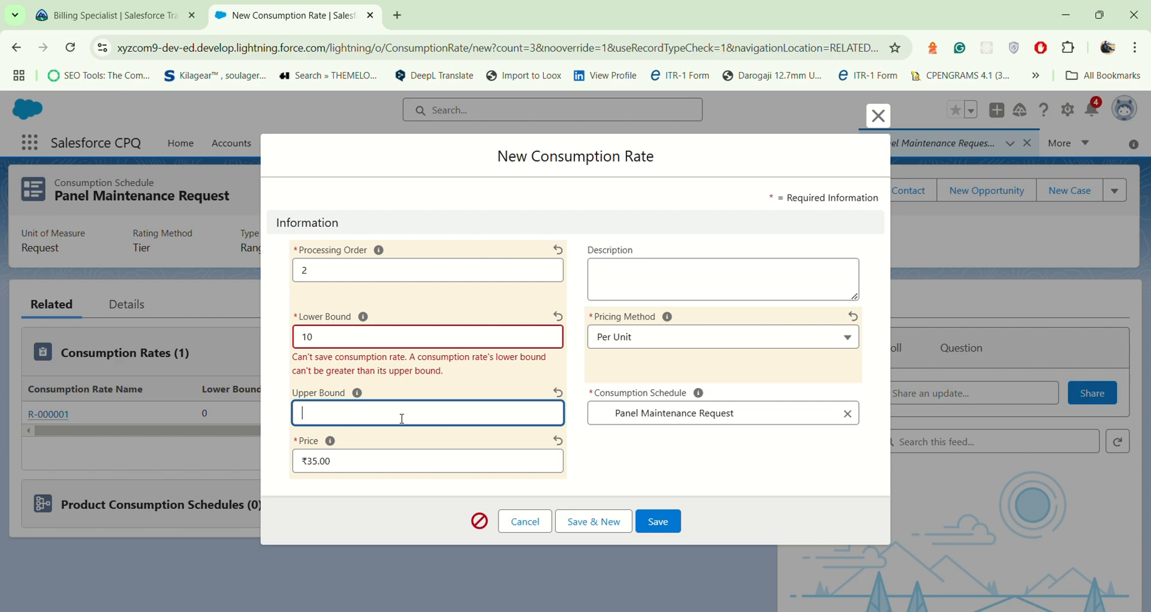
{"action": "left_click", "coordinate": [659, 522]}
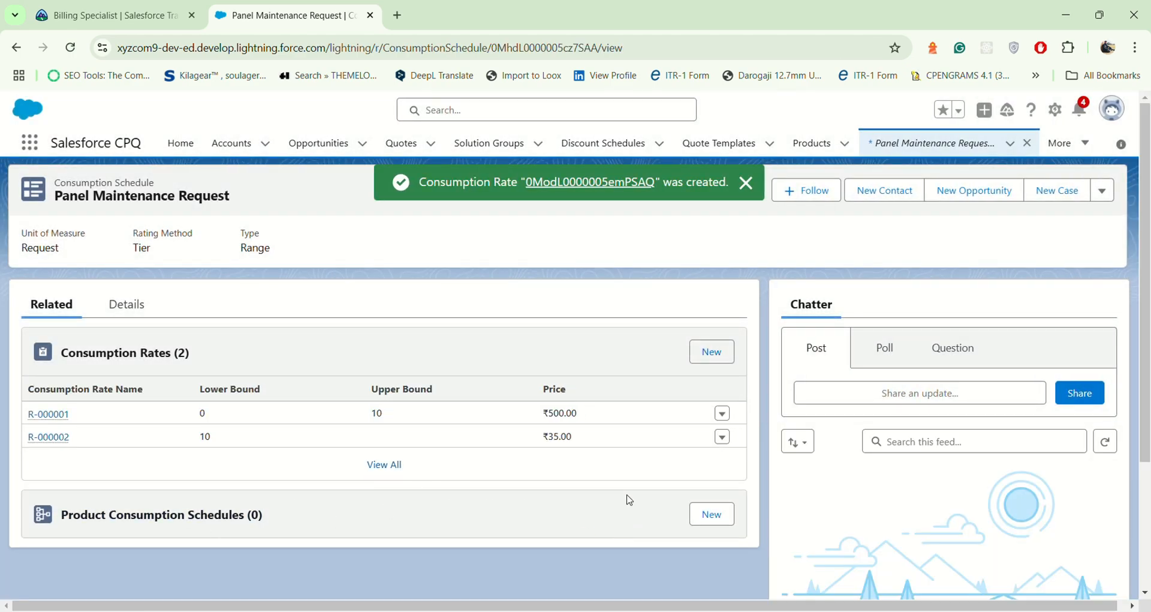
Try to add the SolarBots product to the Panel Maintenance Request consumption schedule.
{"action": "left_click", "coordinate": [717, 514]}
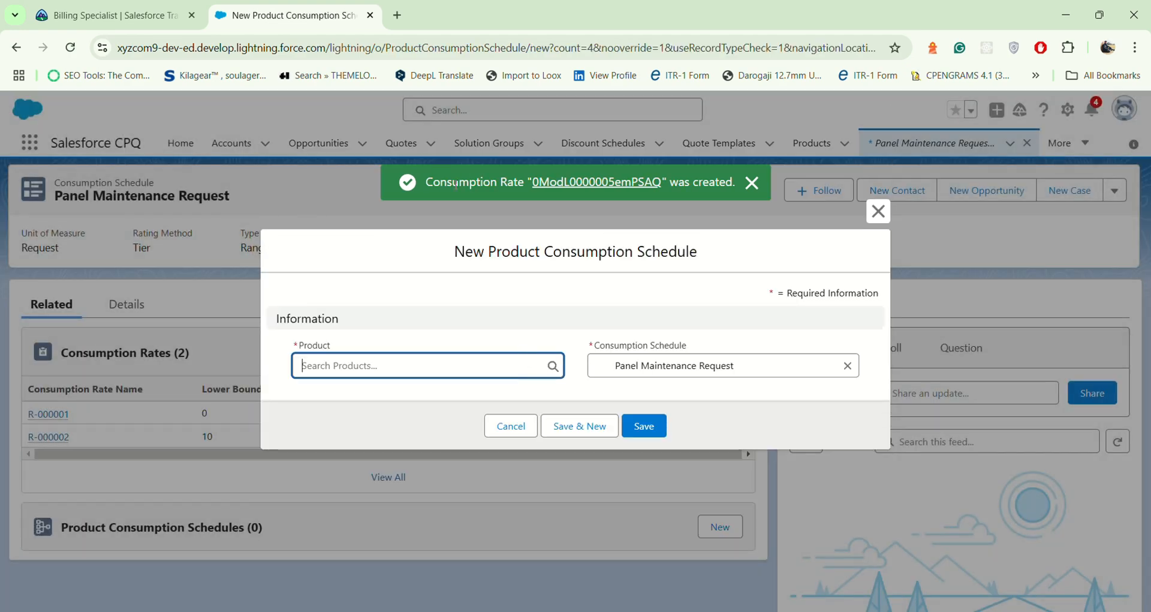
{"action": "left_click", "coordinate": [502, 23]}
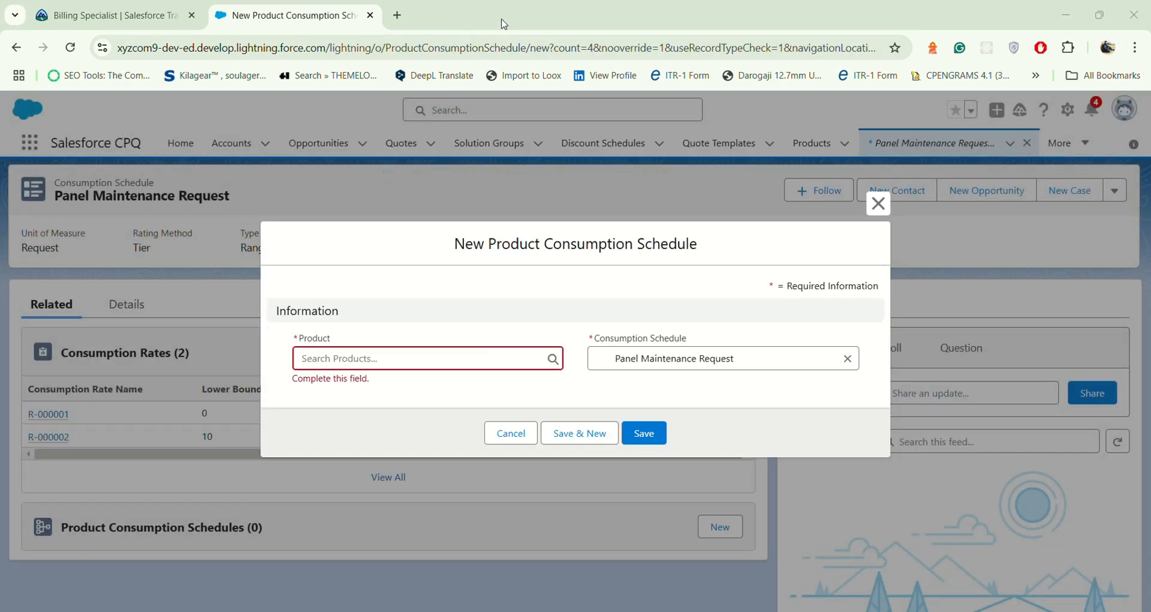
{"action": "left_click", "coordinate": [407, 363]}
{"action": "type", "text": "s"}
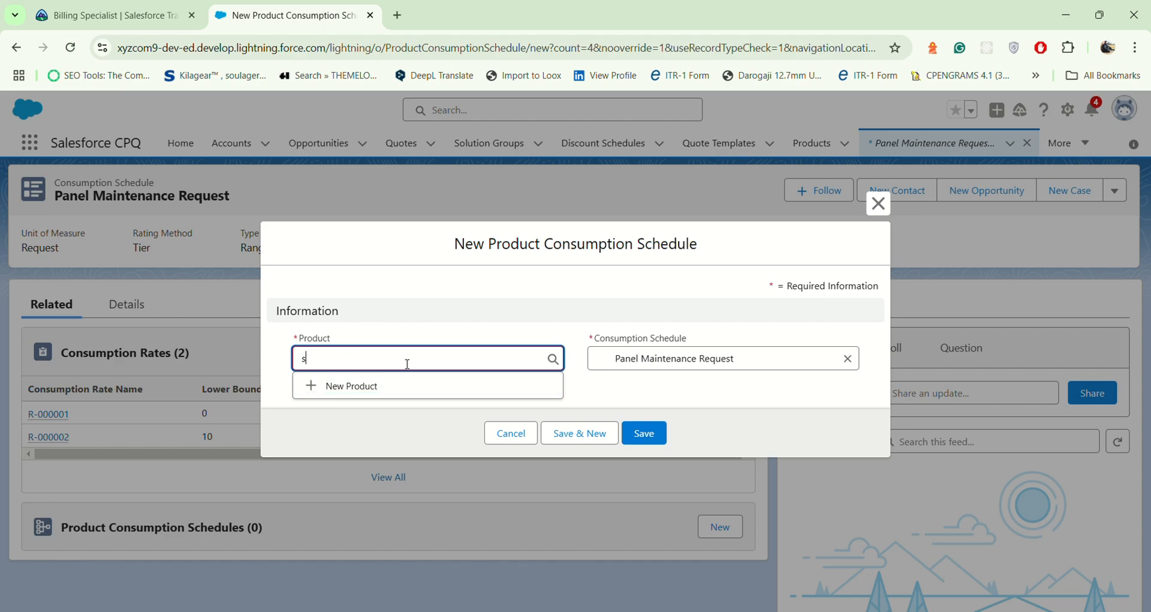
{"action": "type", "text": "olar"}
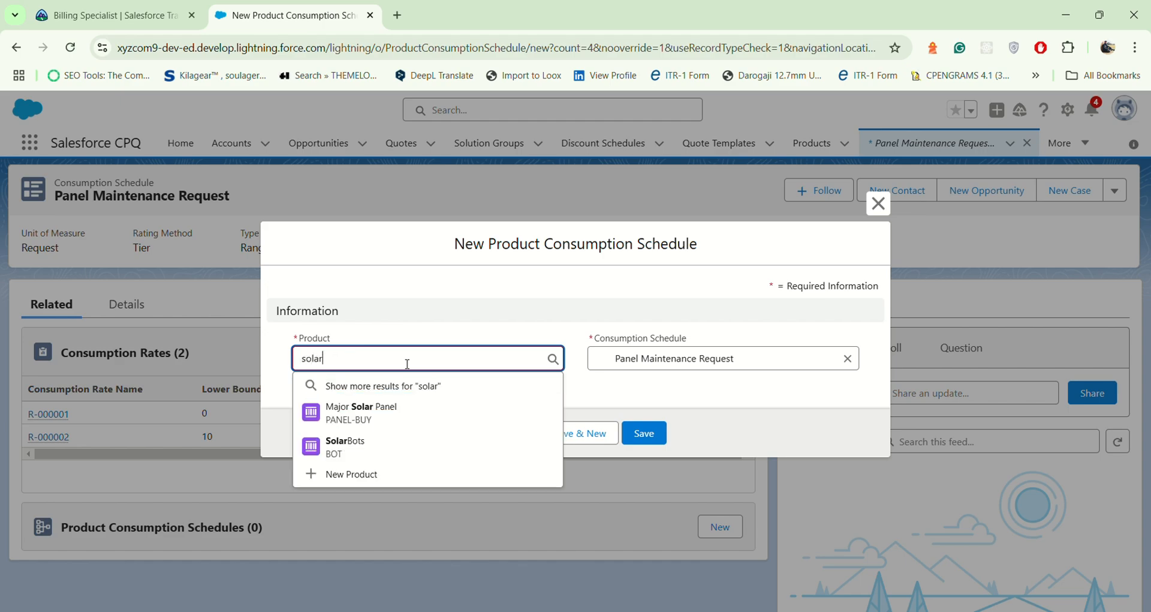
{"action": "left_click", "coordinate": [360, 459]}
{"action": "left_click", "coordinate": [637, 442]}
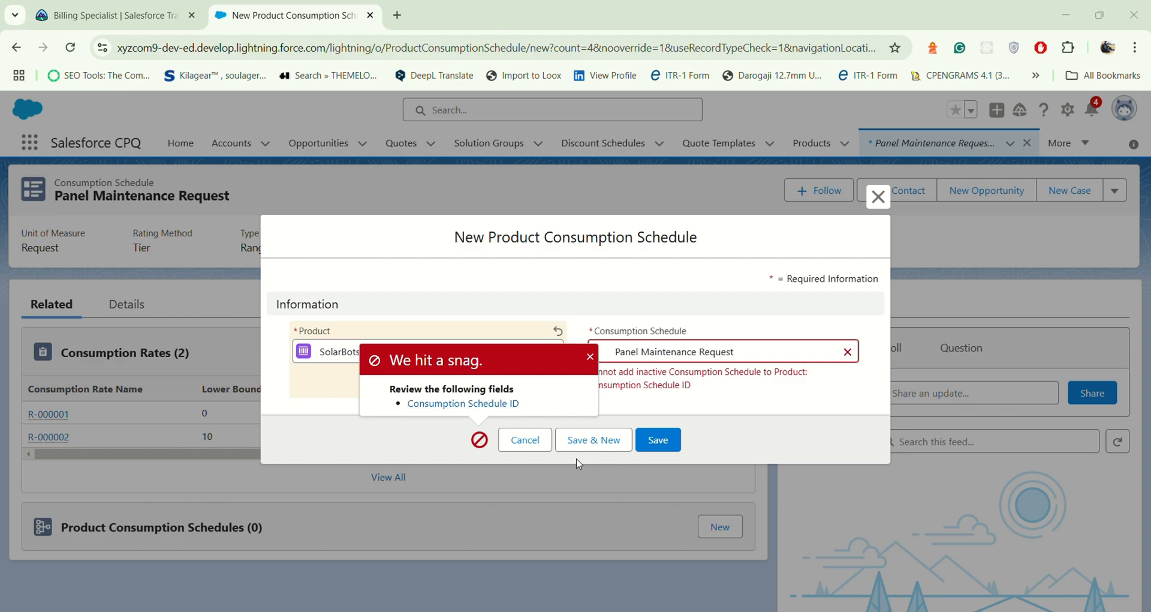
{"action": "left_click", "coordinate": [526, 441]}
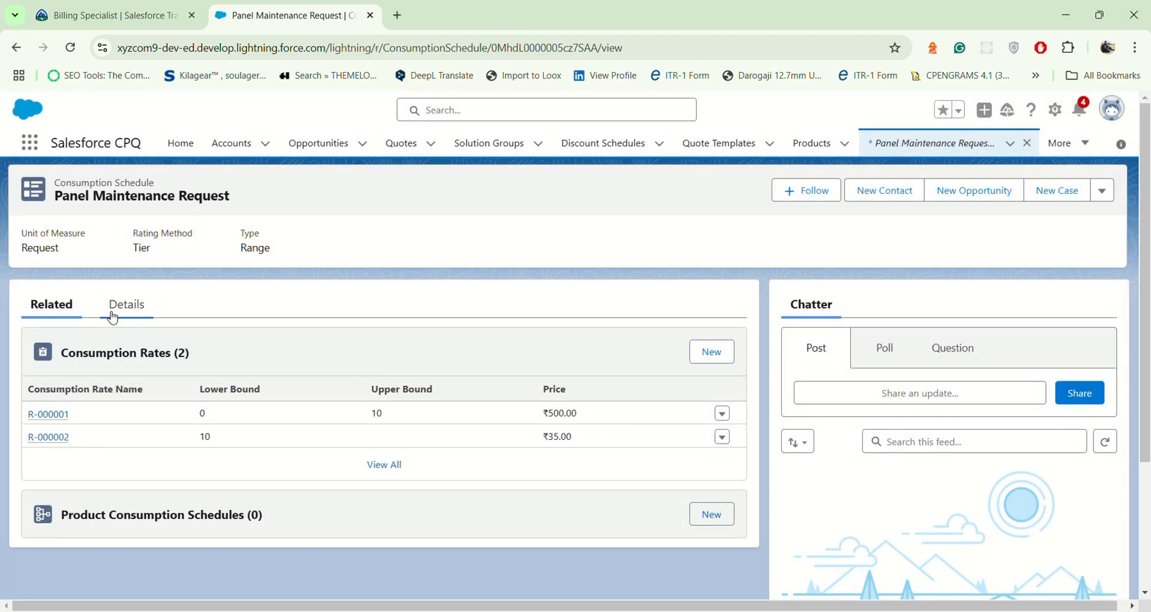
Mark the Panel Maintenance Request consumption schedule as Active and save it.
{"action": "left_click", "coordinate": [113, 318]}
{"action": "left_click", "coordinate": [729, 393]}
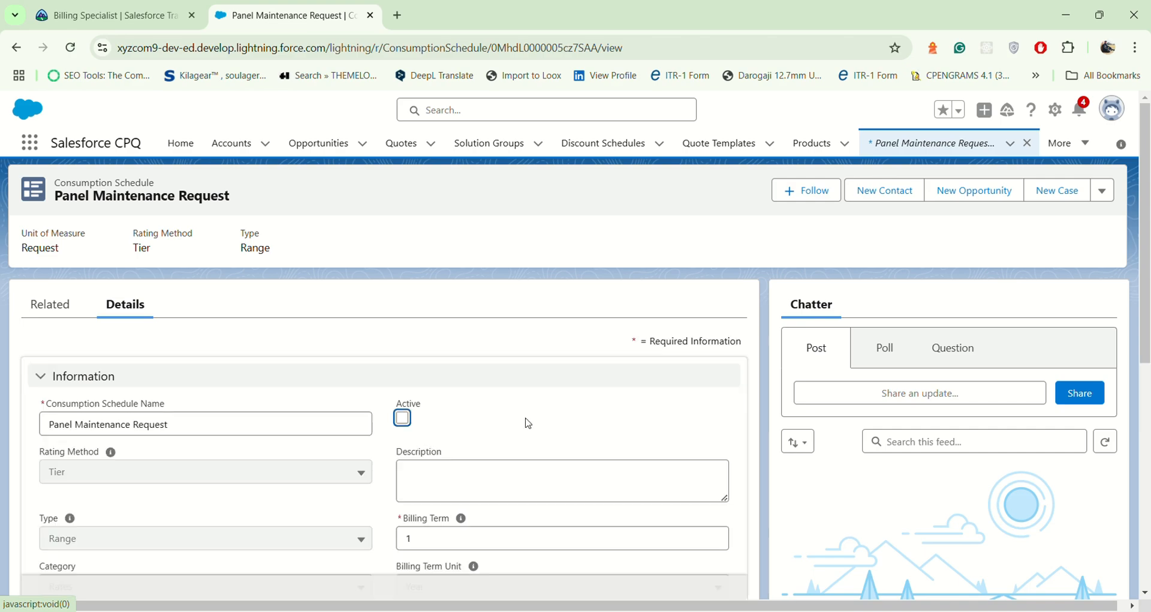
{"action": "left_click", "coordinate": [403, 419]}
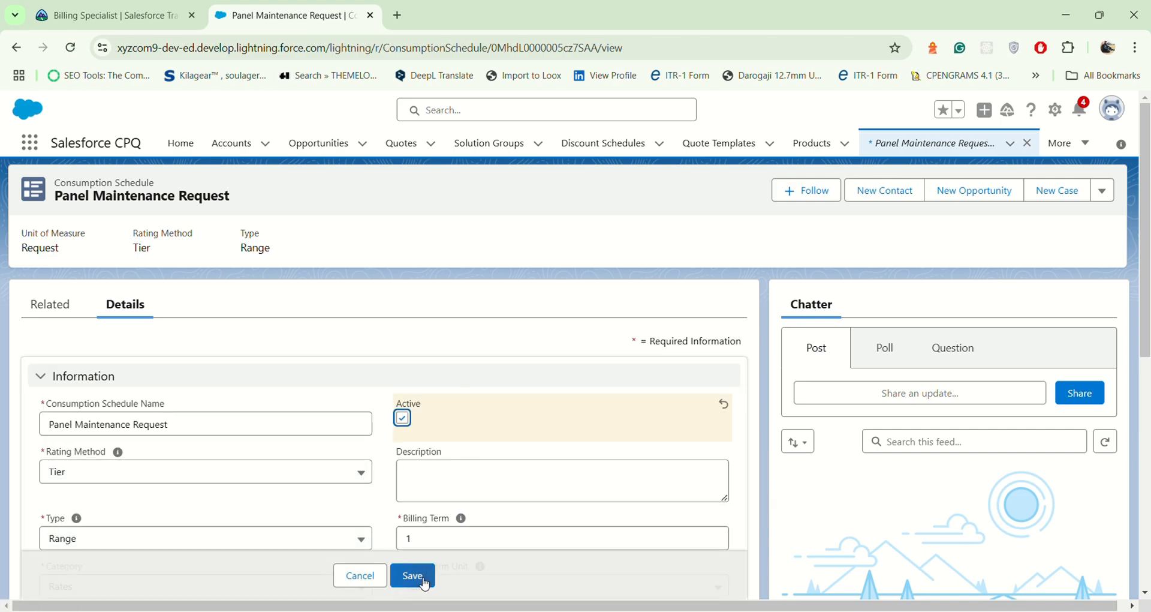
{"action": "left_click", "coordinate": [412, 577]}
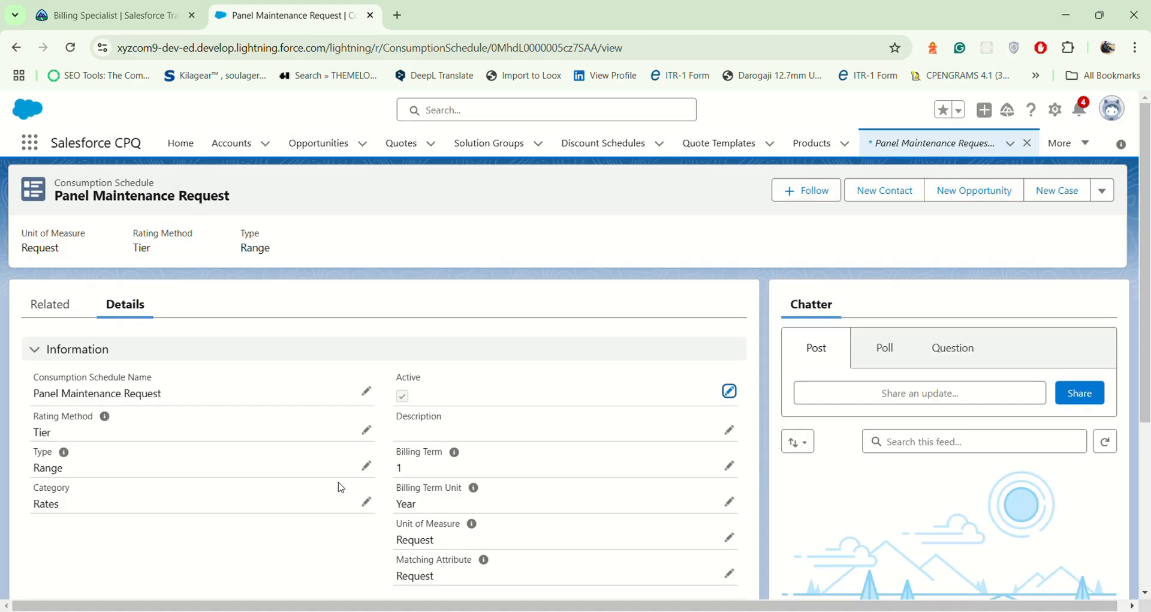
Create a product consumption schedule linking the SolarBots product to Panel Maintenance Request, and save it.
{"action": "left_click", "coordinate": [60, 303]}
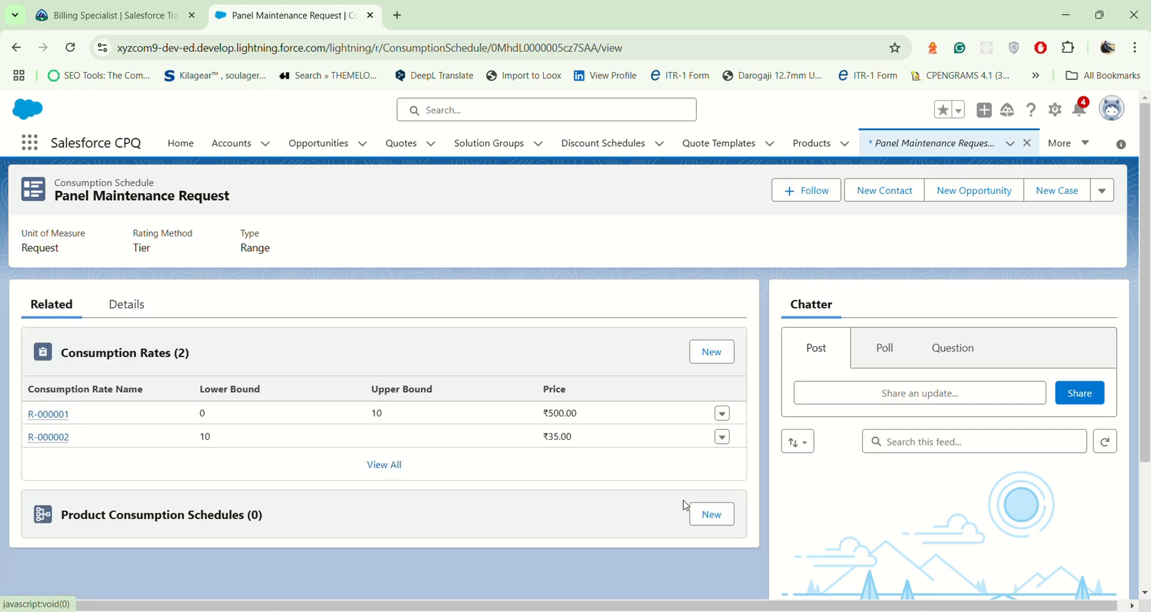
{"action": "left_click", "coordinate": [717, 514]}
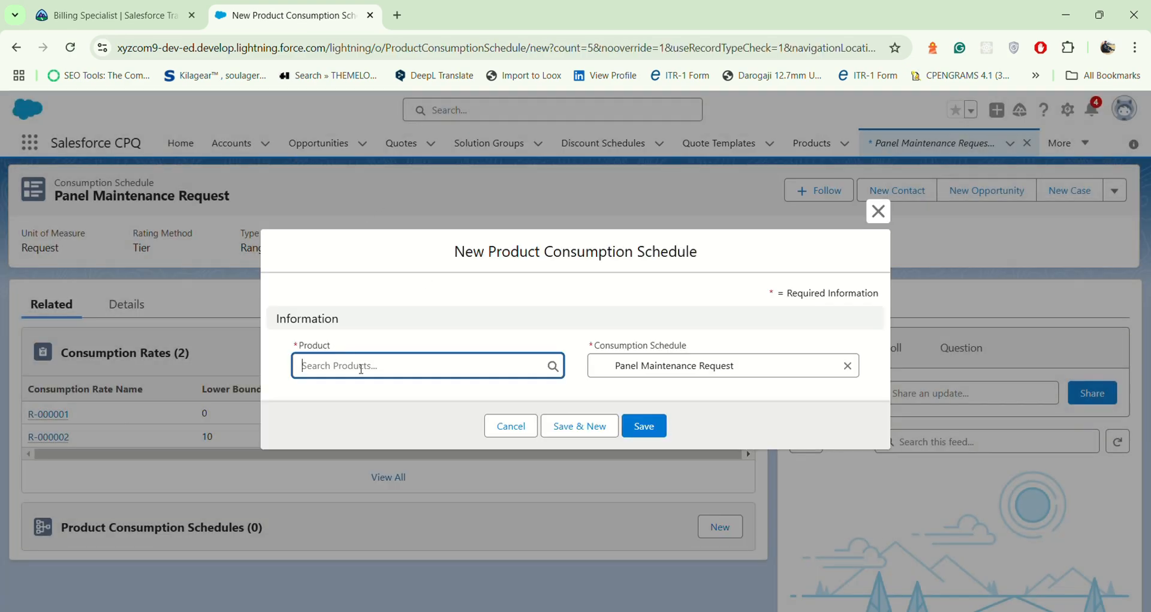
{"action": "left_click", "coordinate": [361, 365]}
{"action": "type", "text": "s"}
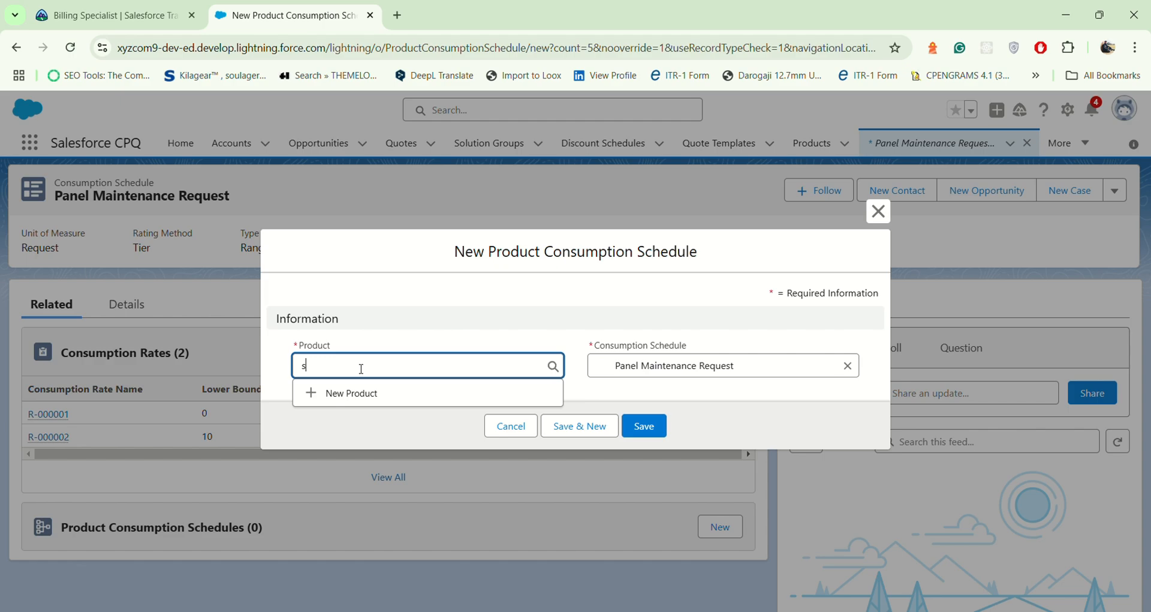
{"action": "type", "text": "olar"}
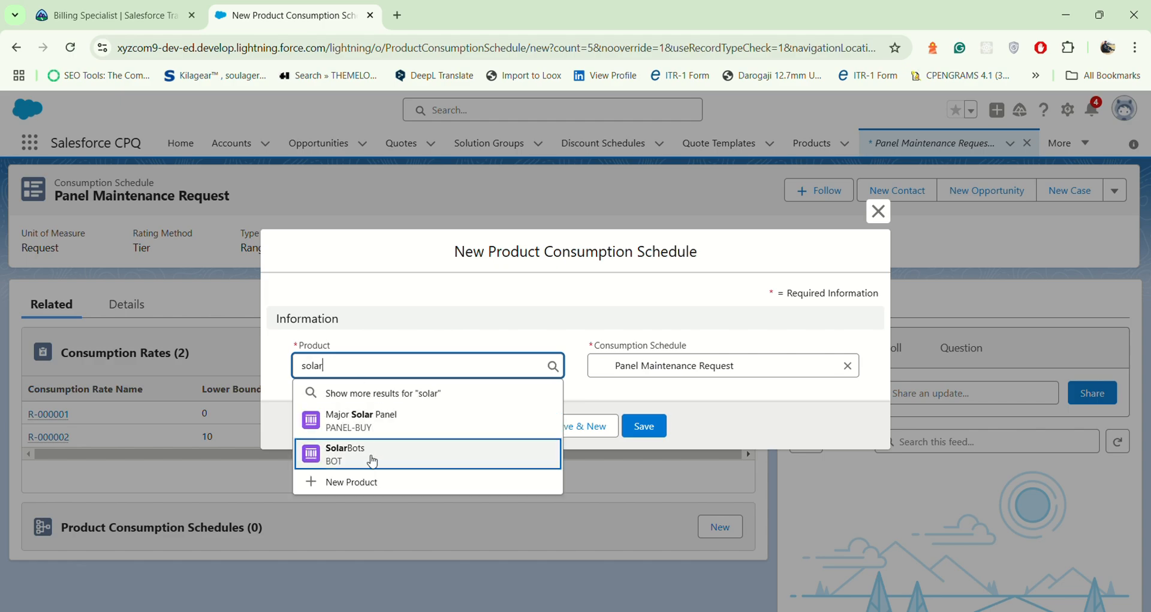
{"action": "left_click", "coordinate": [372, 459]}
{"action": "left_click", "coordinate": [651, 426]}
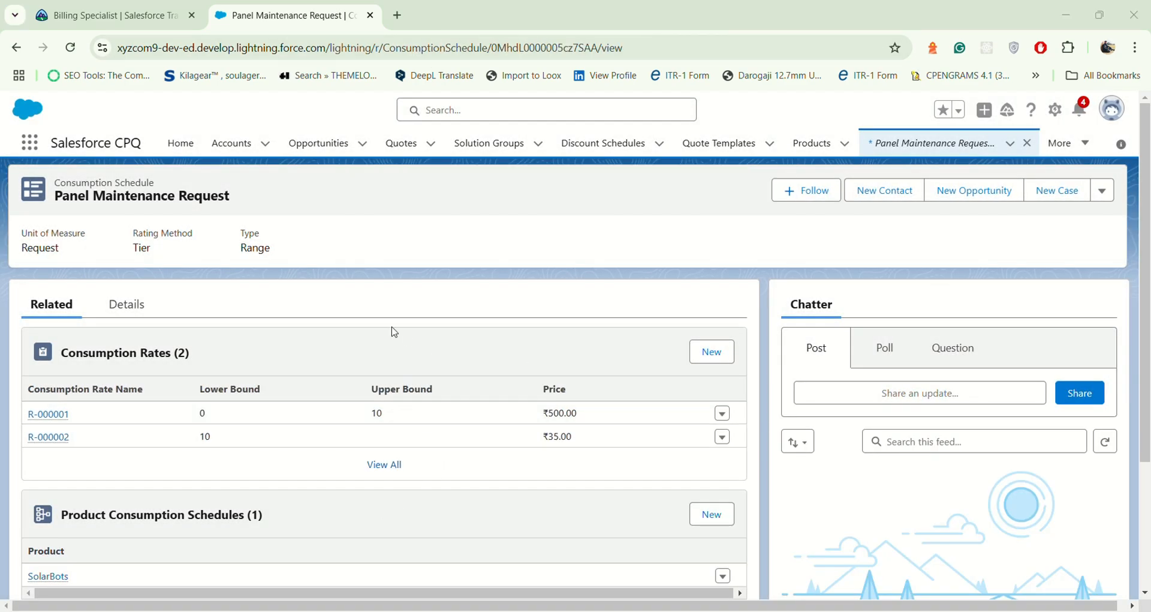
Start a new consumption schedule and name it SolarBot Dust and Debris Removal, copying the name from the Trailhead superbadge page.
{"action": "left_click", "coordinate": [886, 156]}
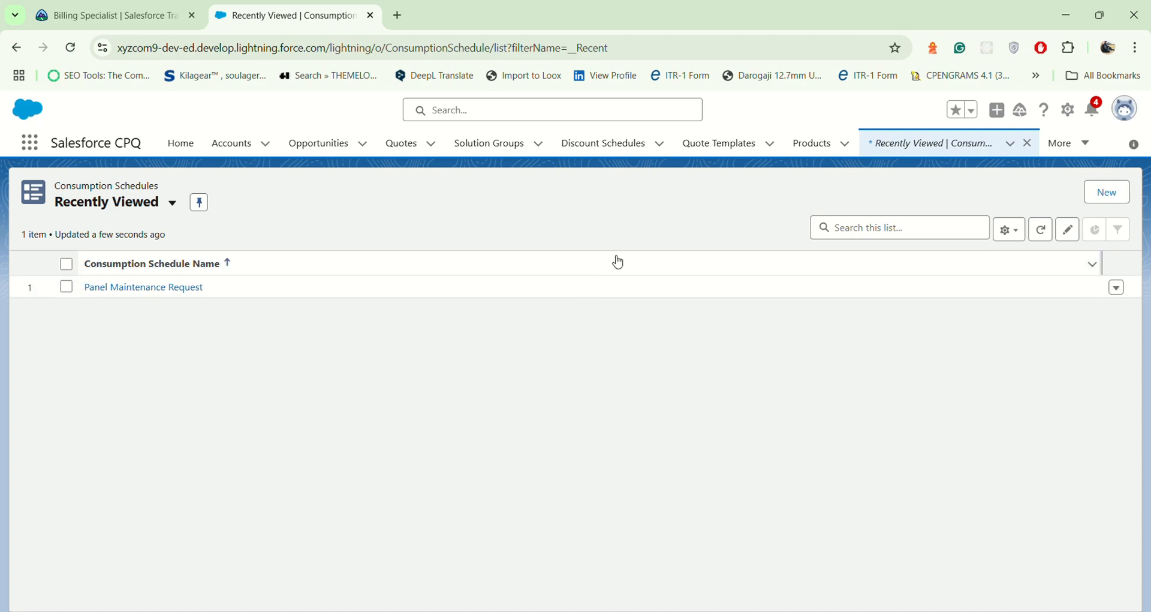
{"action": "left_click", "coordinate": [1104, 194]}
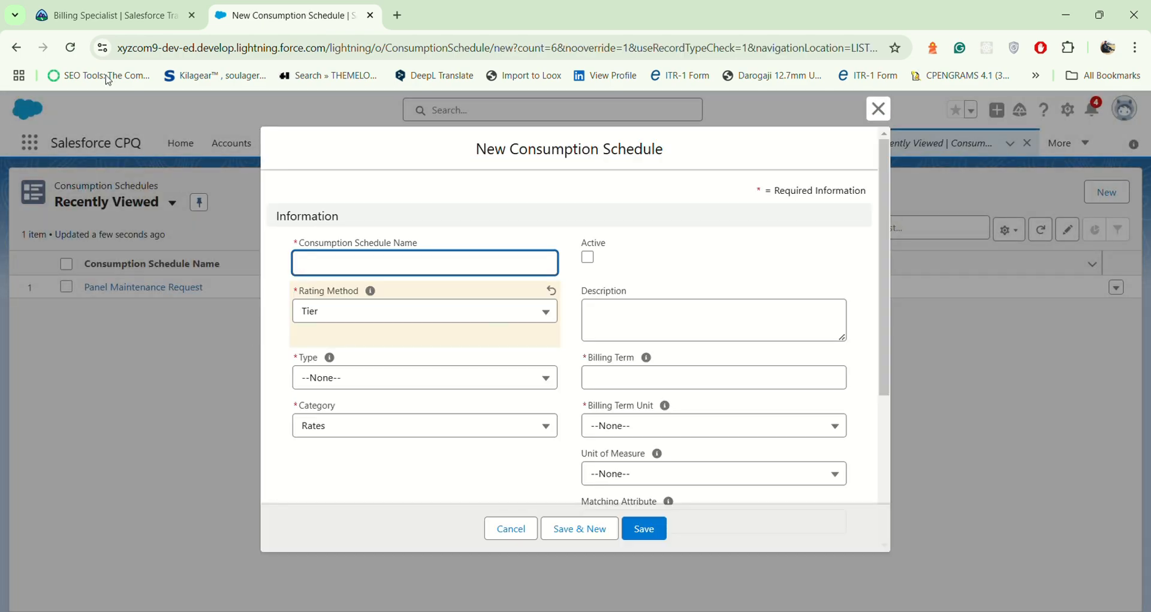
{"action": "left_click", "coordinate": [114, 15]}
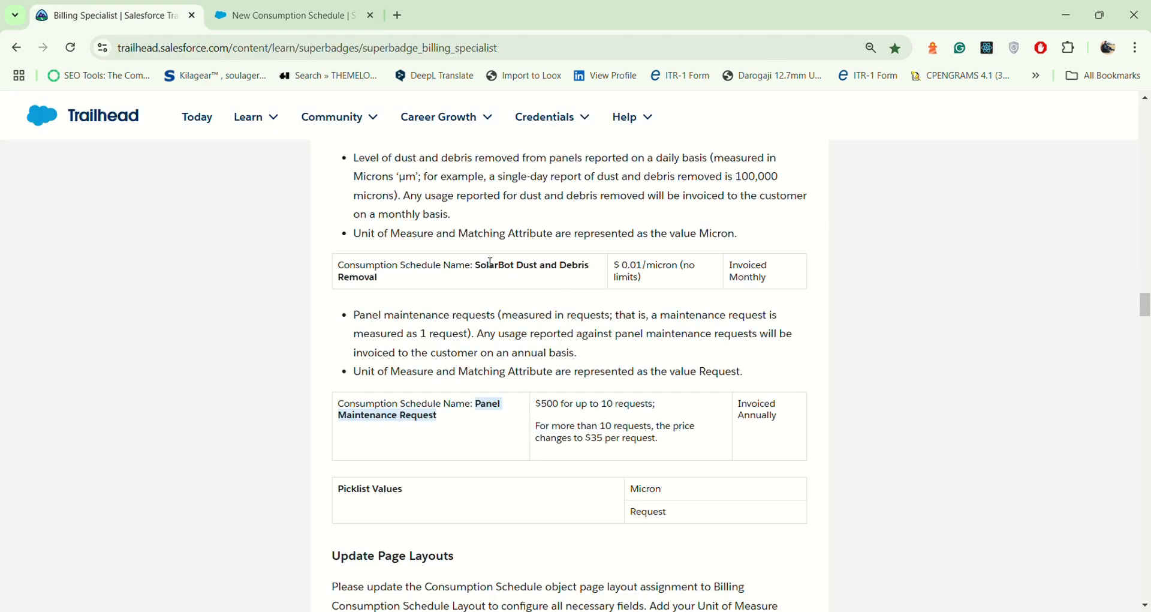
{"action": "left_click_drag", "start_coordinate": [478, 265], "coordinate": [498, 285]}
{"action": "key", "text": "ctrl+c"}
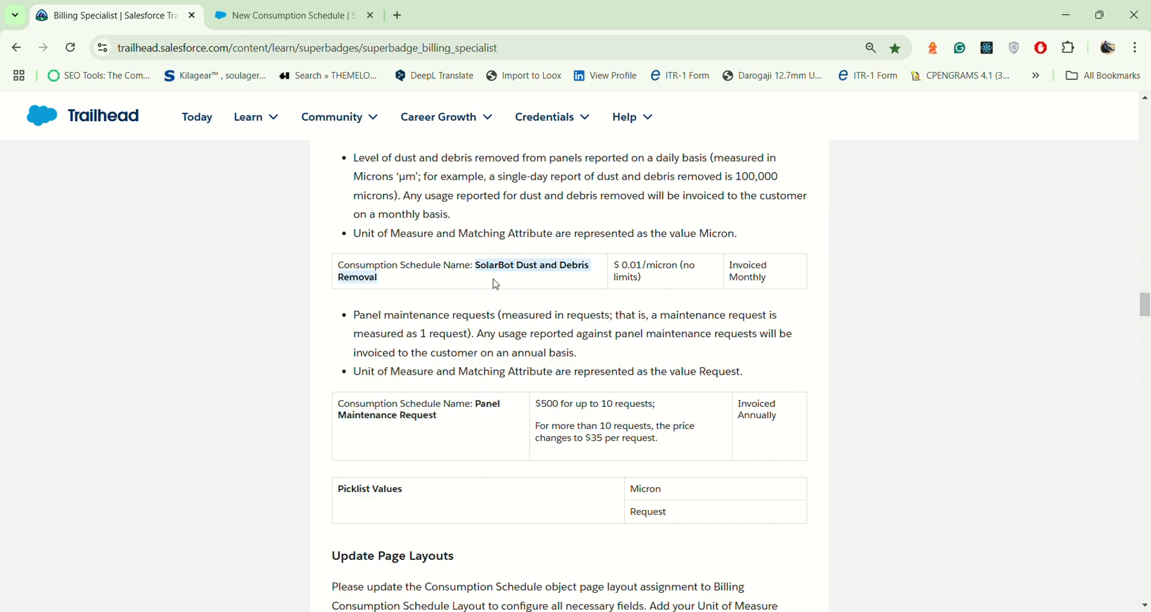
{"action": "left_click", "coordinate": [288, 15]}
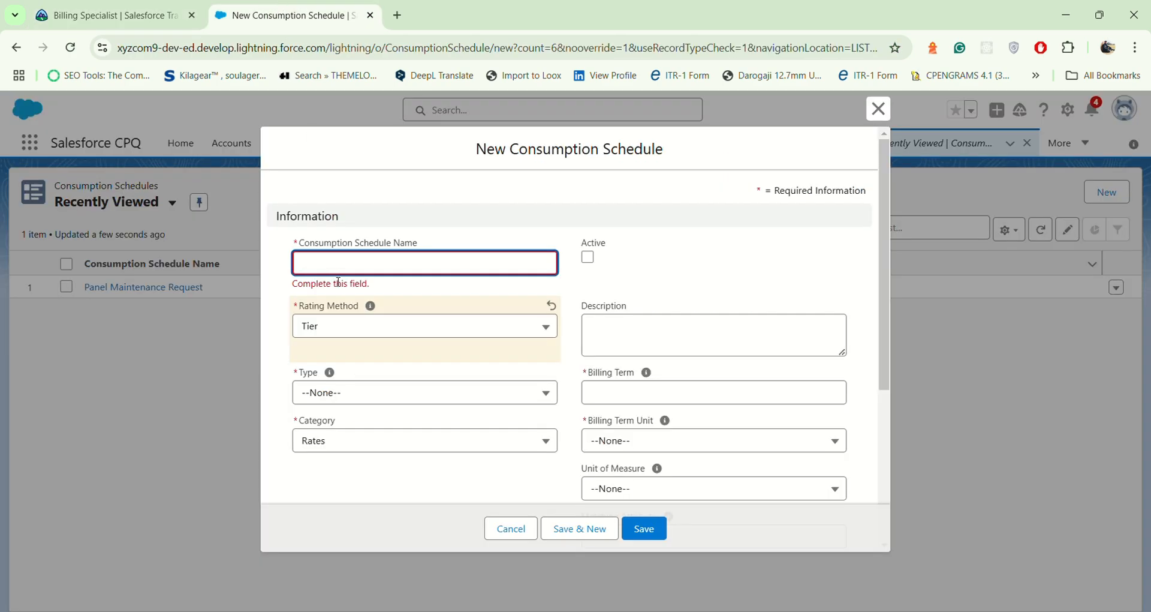
{"action": "key", "text": "ctrl+v"}
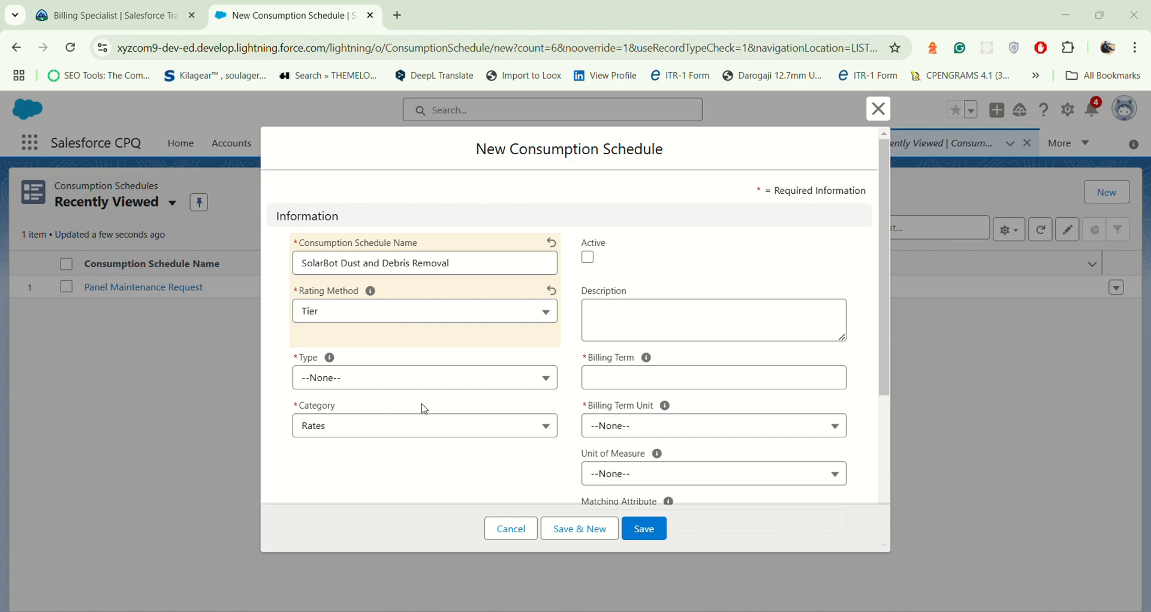
Set the new schedule's Type to Range, Billing Term to 1 and Billing Term Unit to Month.
{"action": "left_click", "coordinate": [430, 379]}
{"action": "left_click", "coordinate": [372, 456]}
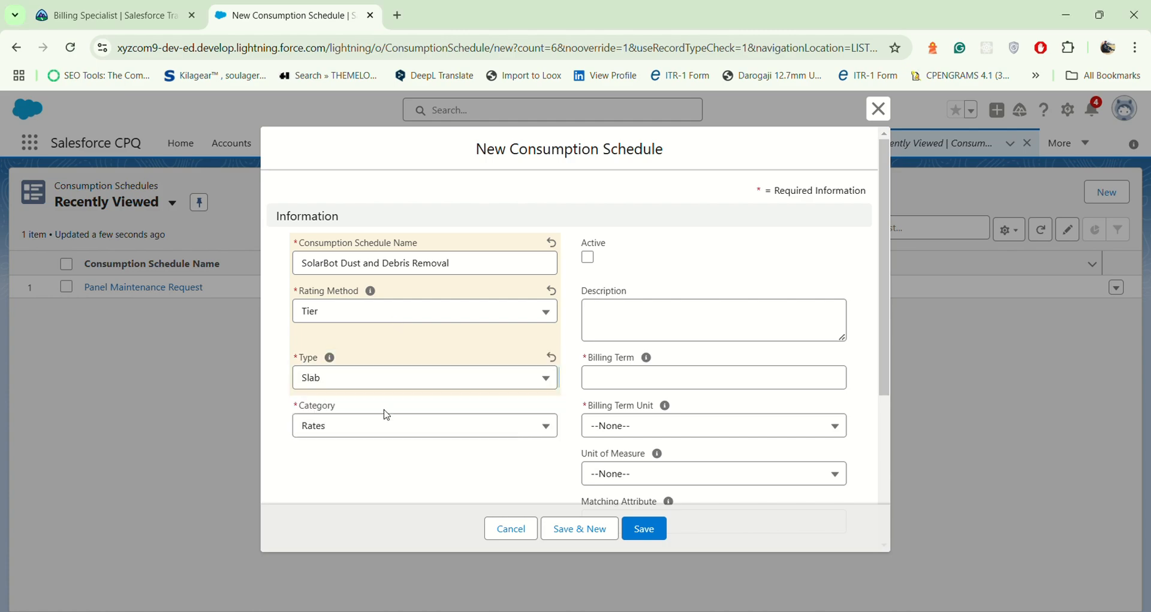
{"action": "left_click", "coordinate": [394, 379]}
{"action": "left_click", "coordinate": [371, 437]}
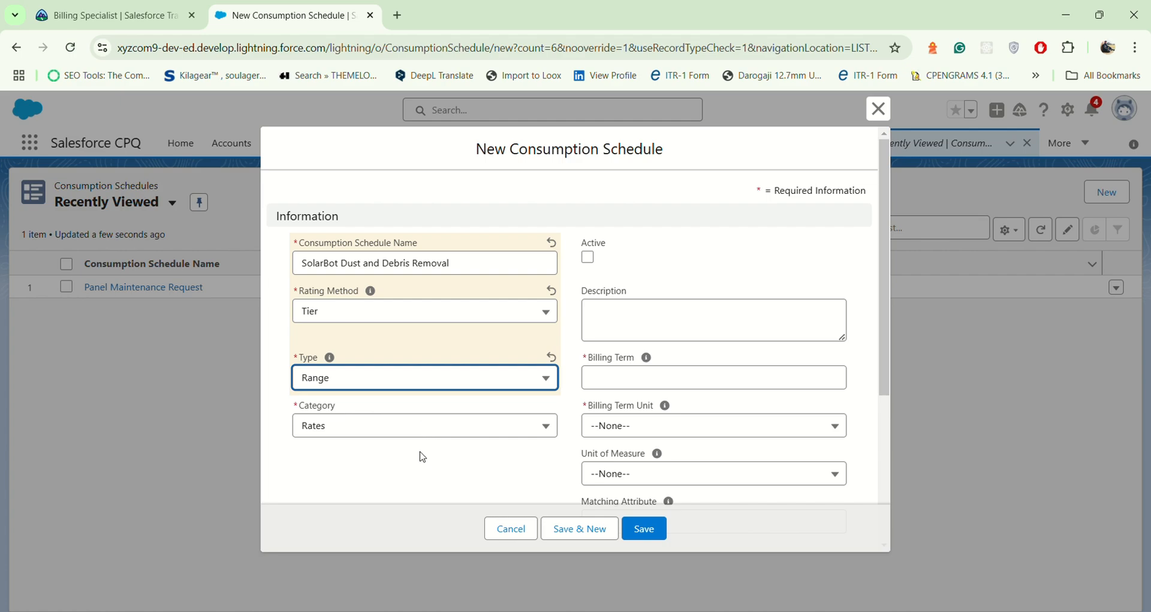
{"action": "left_click", "coordinate": [621, 379]}
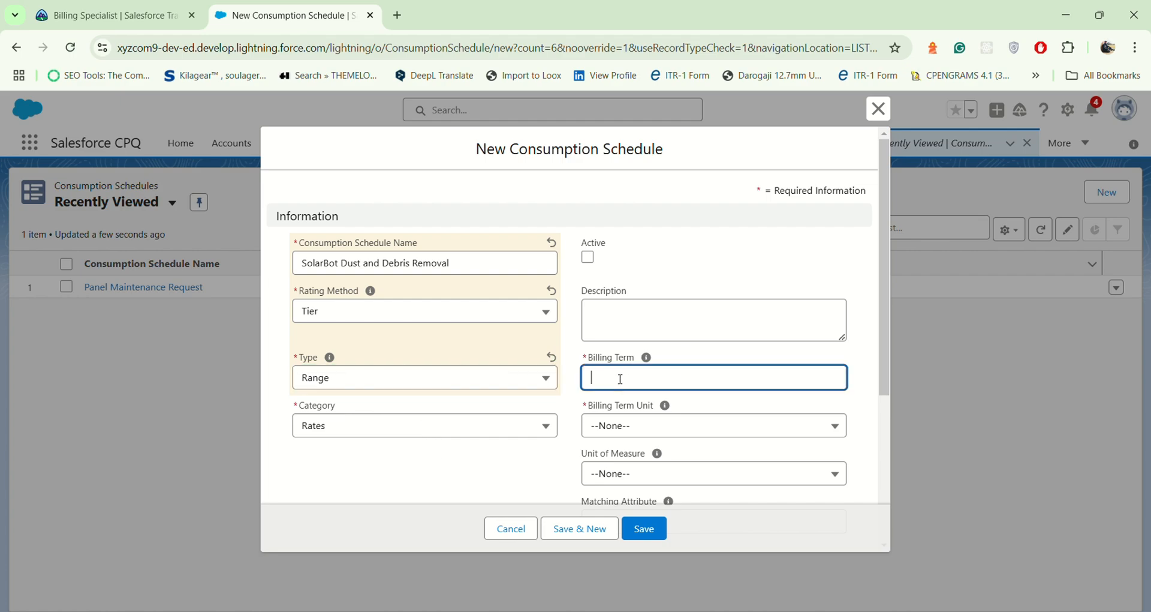
{"action": "type", "text": "1"}
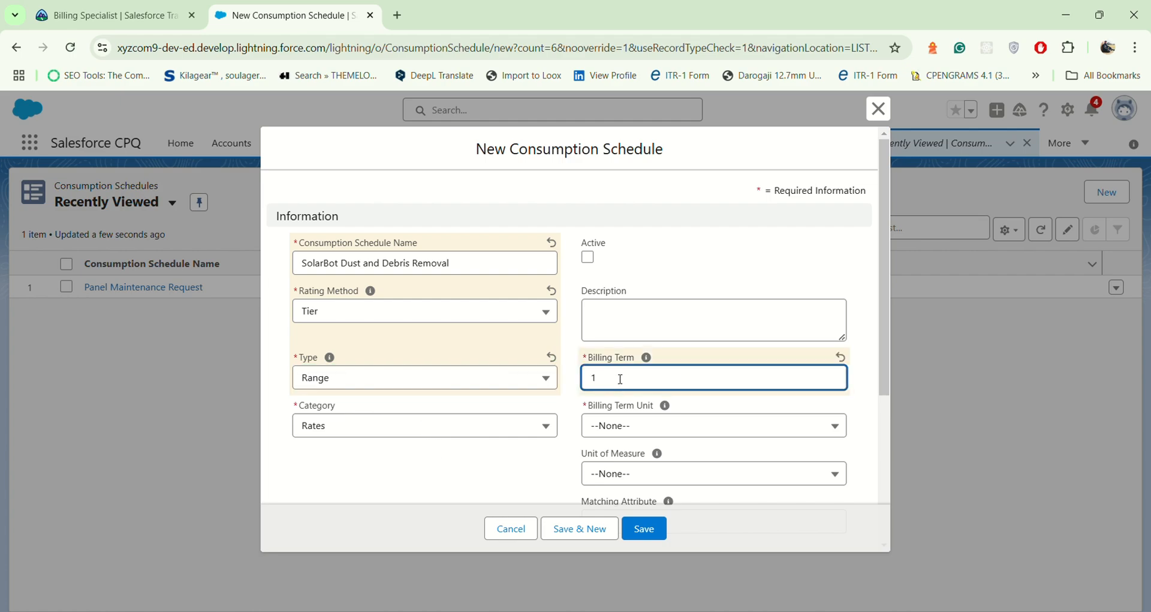
{"action": "left_click", "coordinate": [683, 427]}
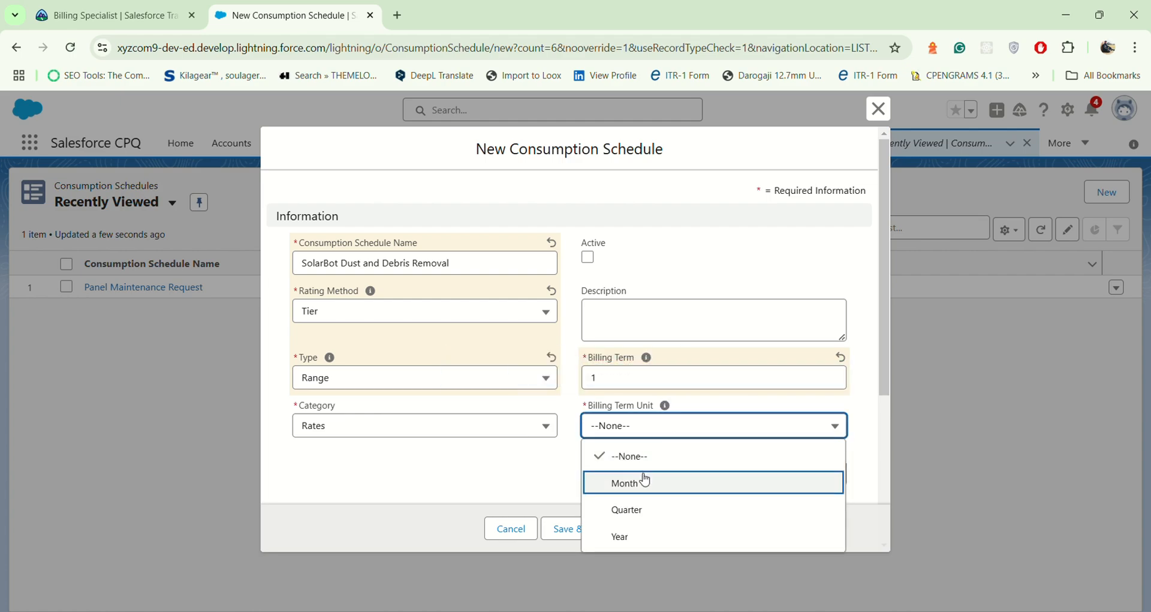
{"action": "left_click", "coordinate": [645, 484]}
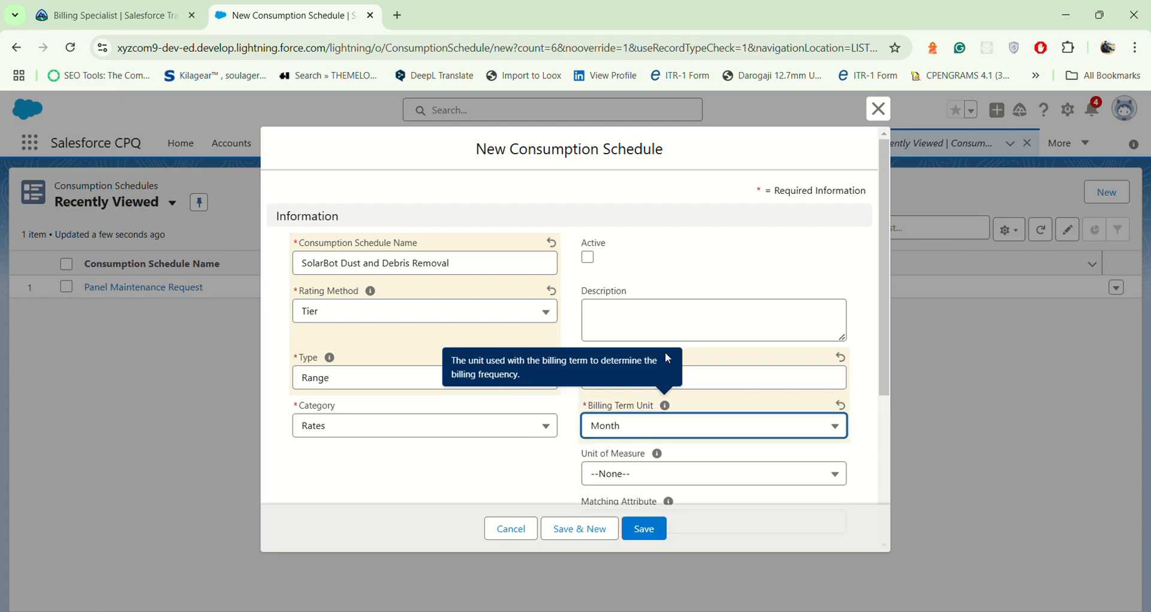
Set both the Unit of Measure and the Matching Attribute of the new consumption schedule to Micron.
{"action": "left_click", "coordinate": [671, 480]}
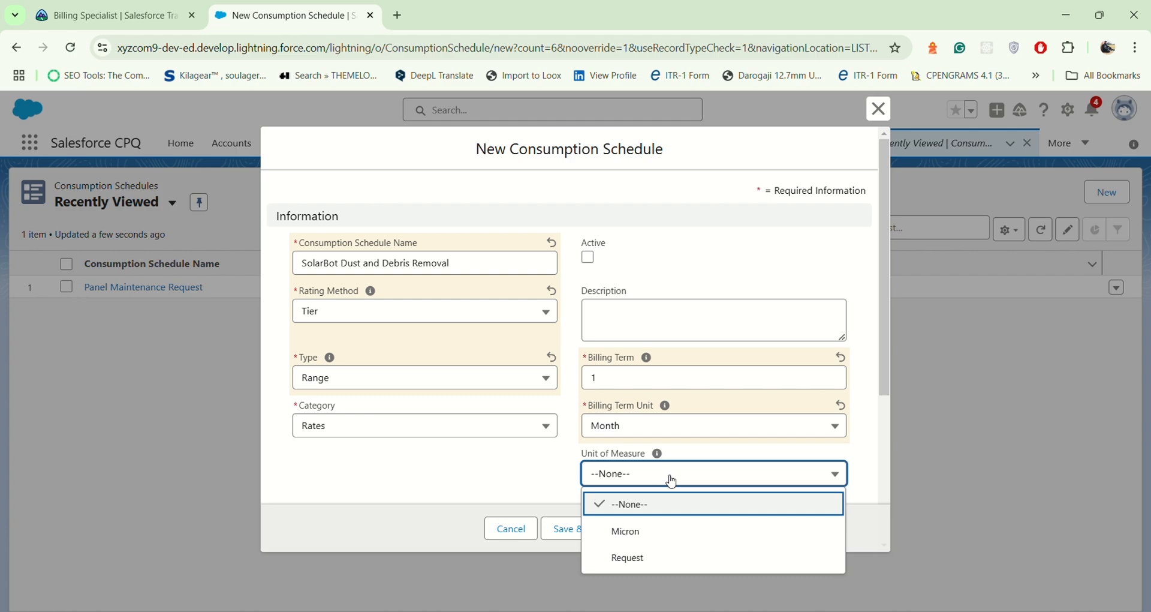
{"action": "left_click", "coordinate": [658, 532]}
{"action": "scroll", "coordinate": [659, 420], "scroll_direction": "down", "scroll_amount": 4}
{"action": "left_click", "coordinate": [657, 281]}
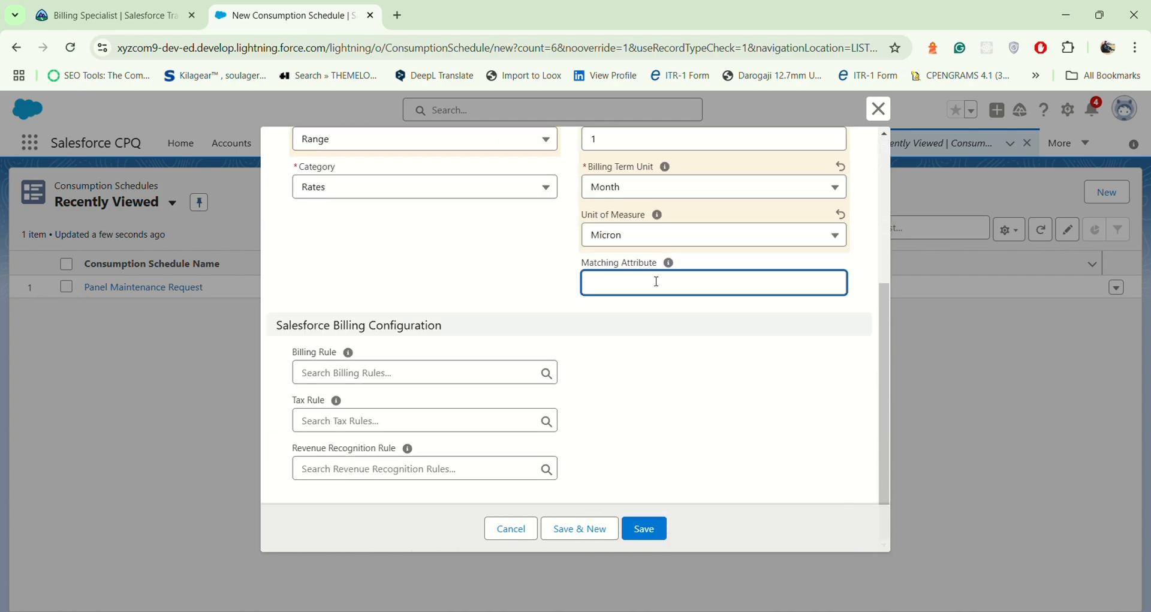
{"action": "type", "text": "Mi"}
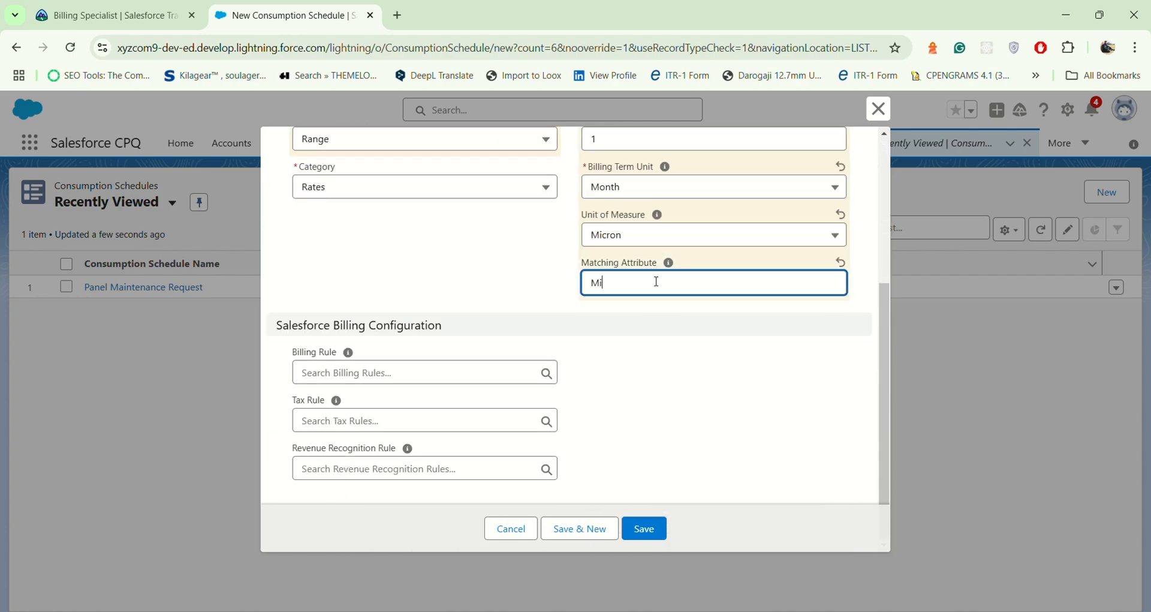
{"action": "type", "text": "cron"}
Assign Generate Invoice Billing Rule as the schedule's Billing Rule and Taxable Tax Rule as its Tax Rule.
{"action": "left_click", "coordinate": [383, 378]}
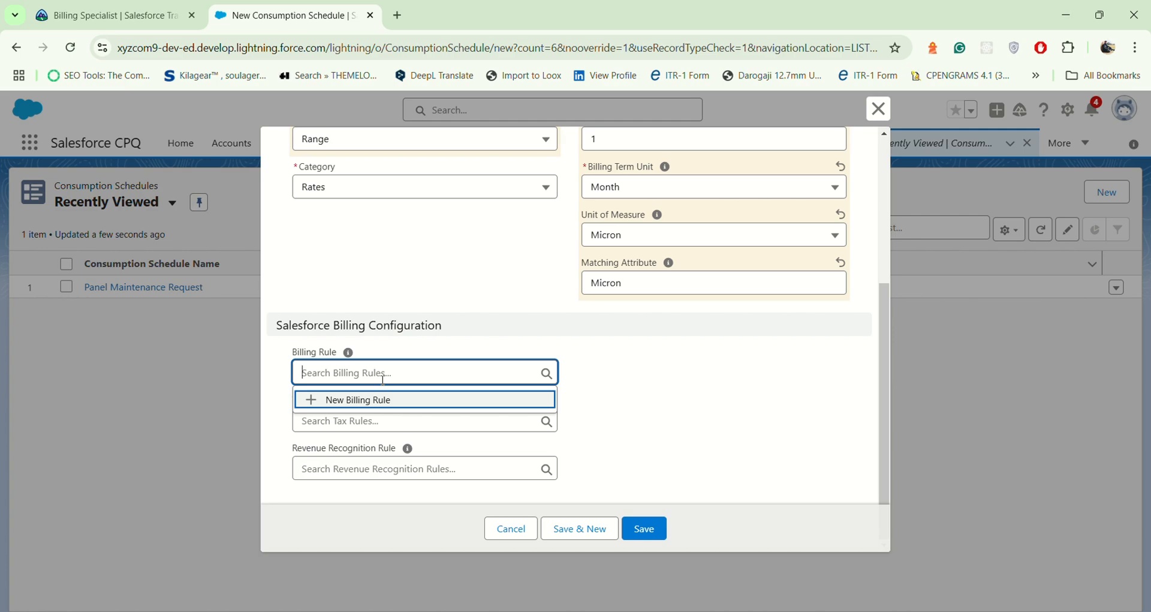
{"action": "type", "text": "ge"}
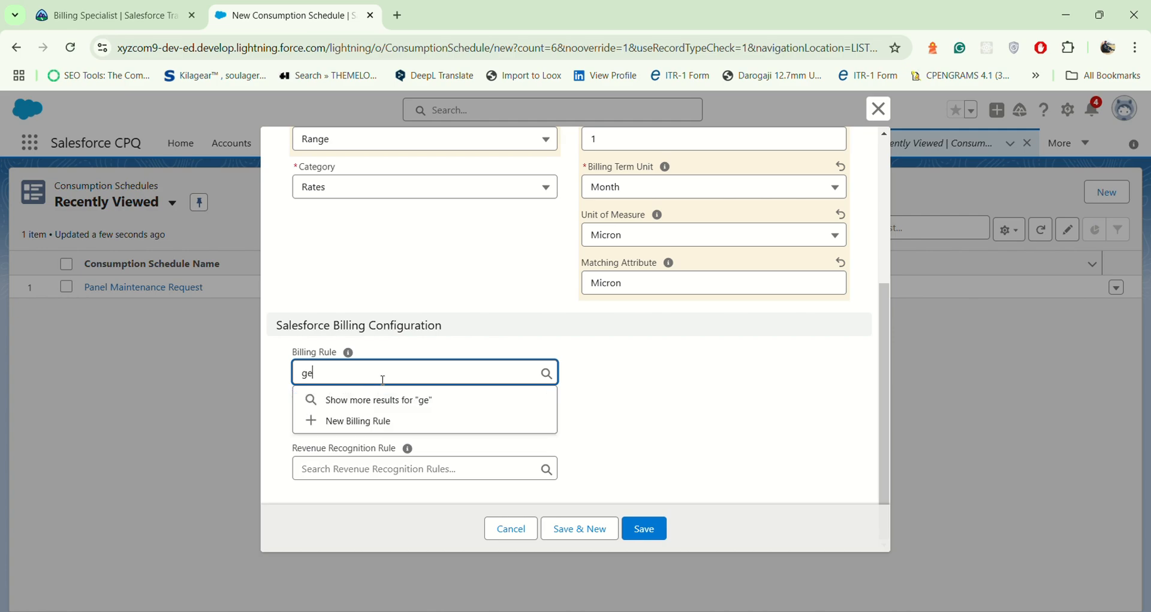
{"action": "type", "text": "ner"}
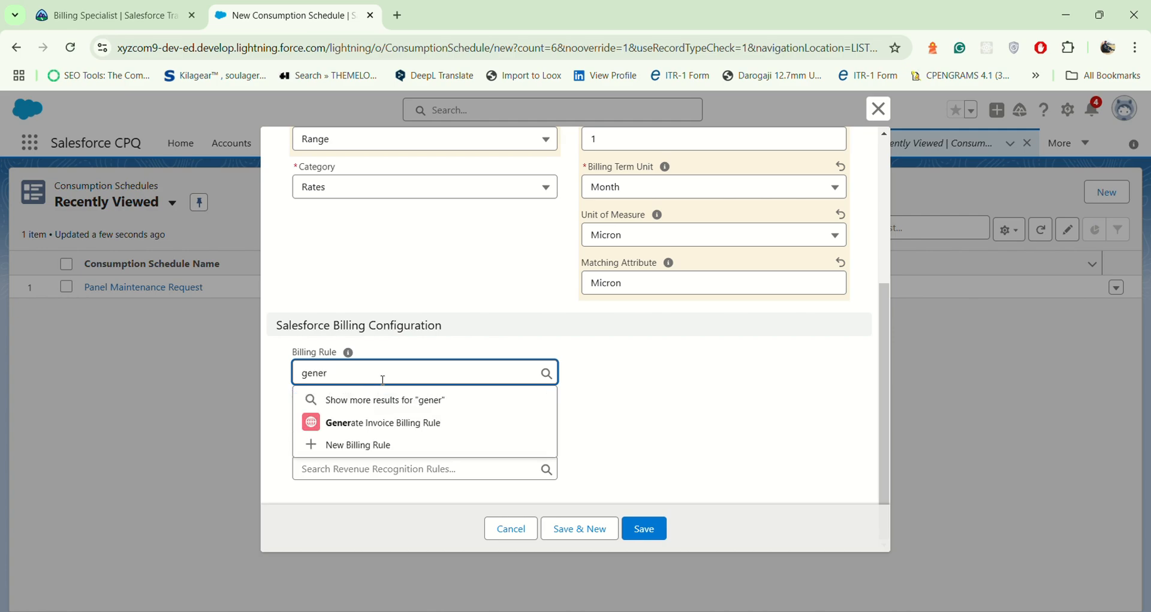
{"action": "left_click", "coordinate": [400, 422]}
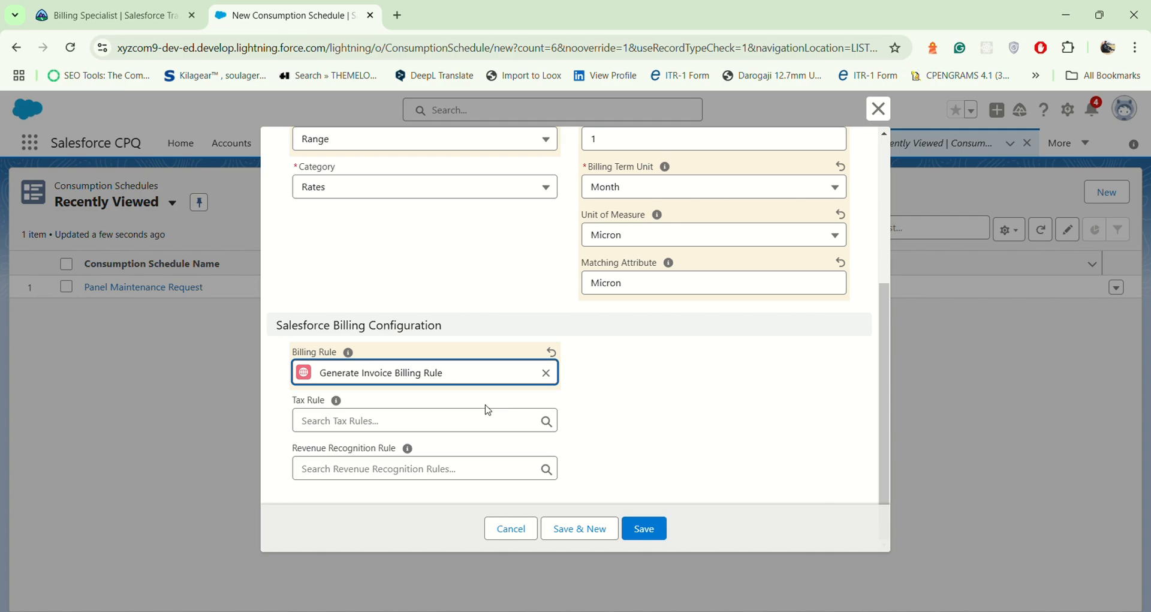
{"action": "left_click", "coordinate": [444, 428]}
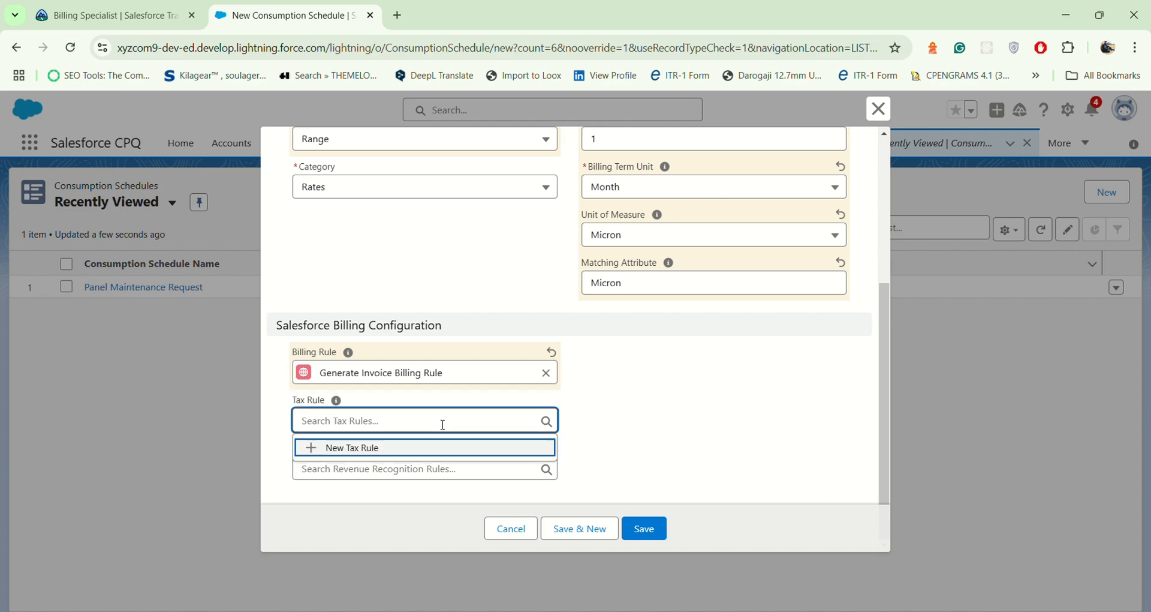
{"action": "type", "text": "ta"}
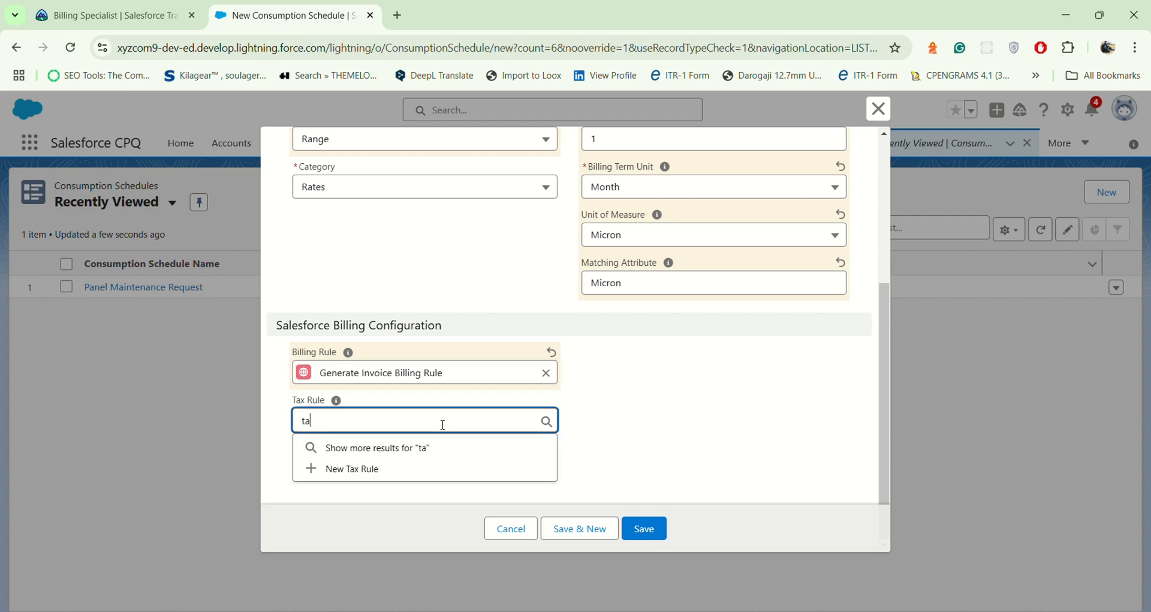
{"action": "type", "text": "xa"}
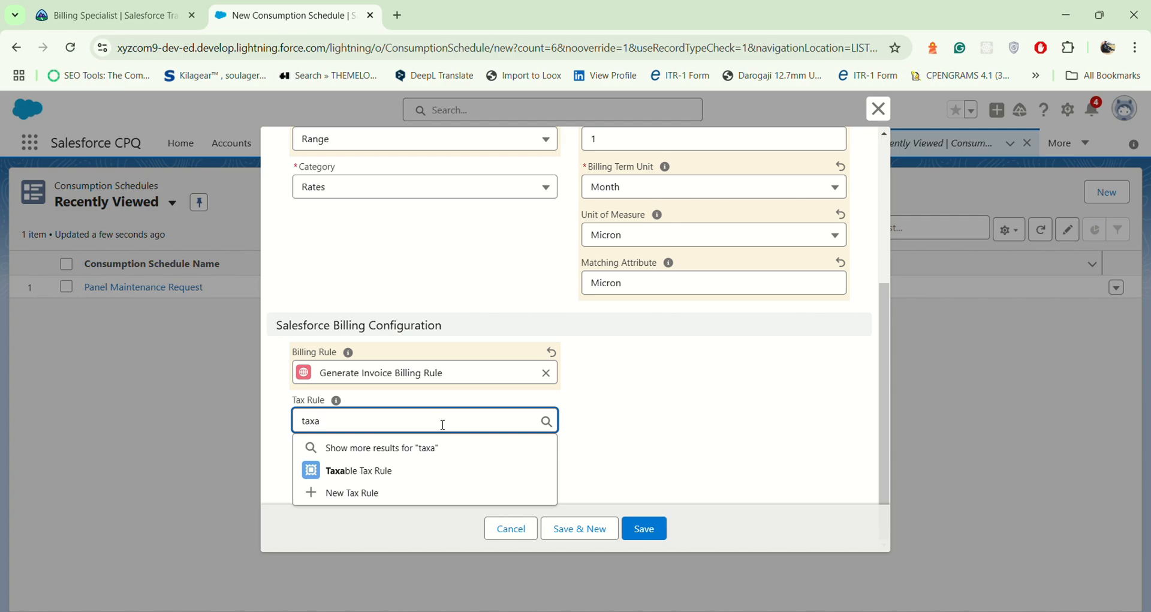
{"action": "left_click", "coordinate": [441, 470]}
Assign Revenue Recognition Rule to the schedule, review the entries and save SolarBot Dust and Debris Removal.
{"action": "left_click", "coordinate": [447, 478]}
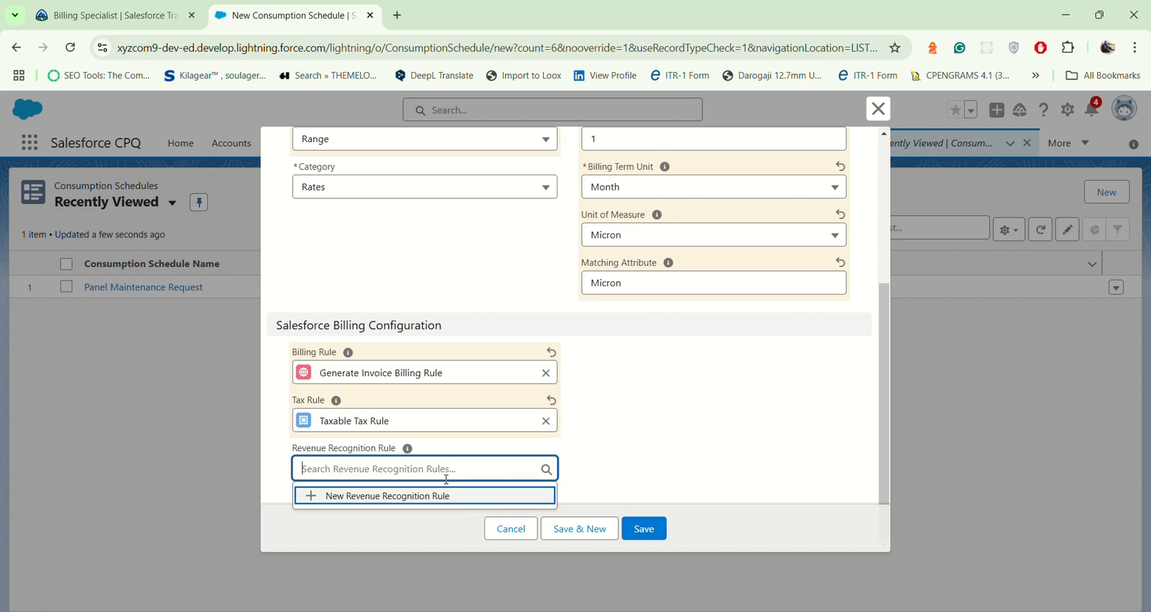
{"action": "type", "text": "re"}
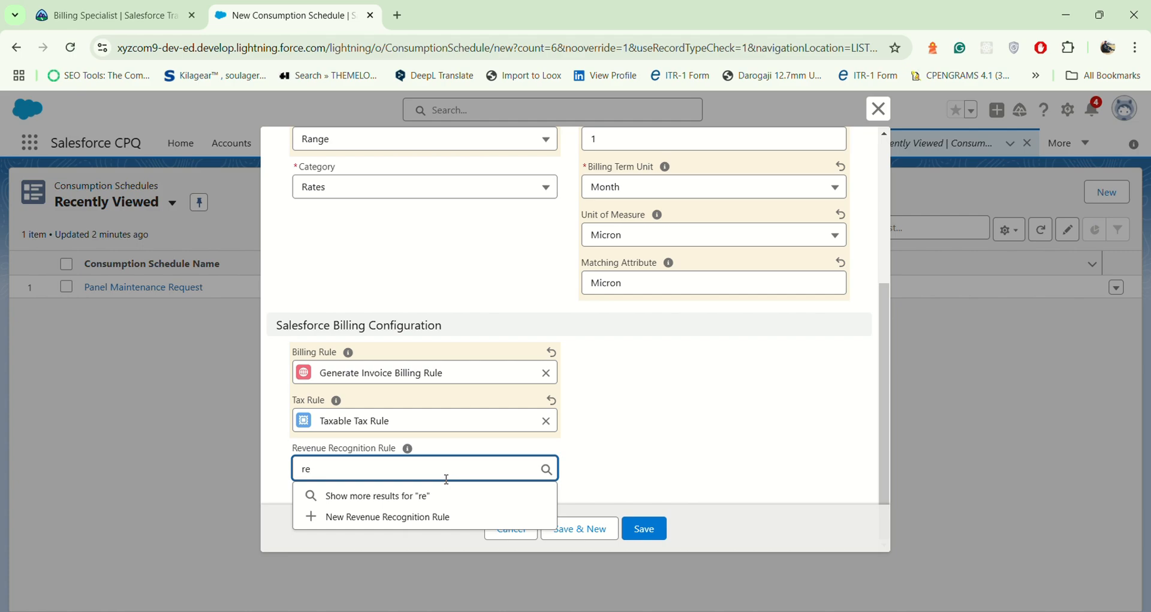
{"action": "type", "text": "ve"}
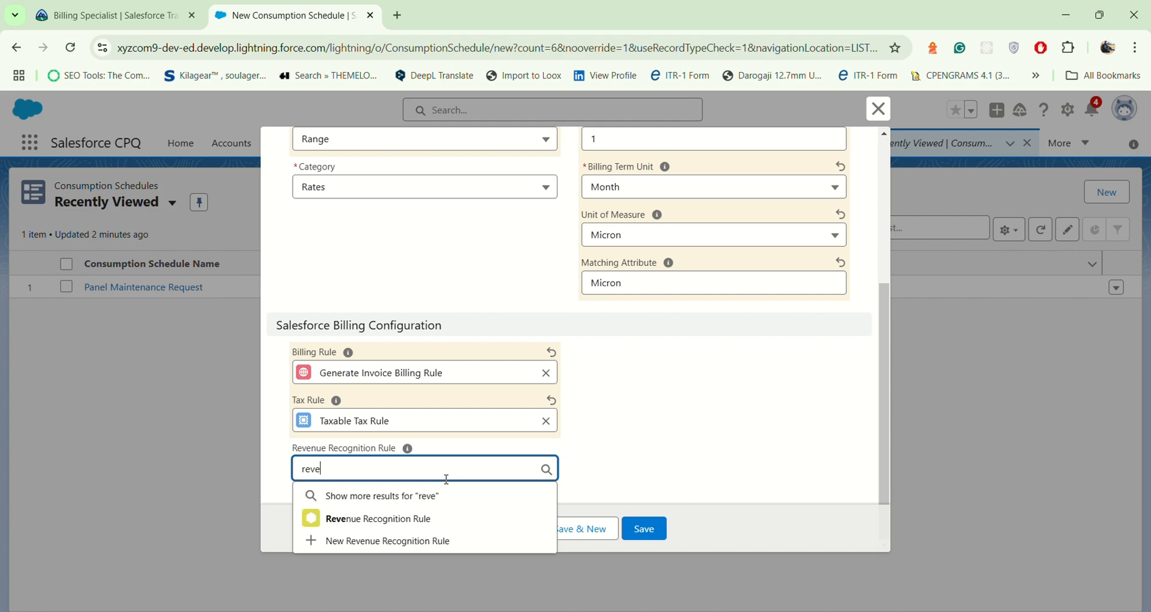
{"action": "left_click", "coordinate": [438, 518]}
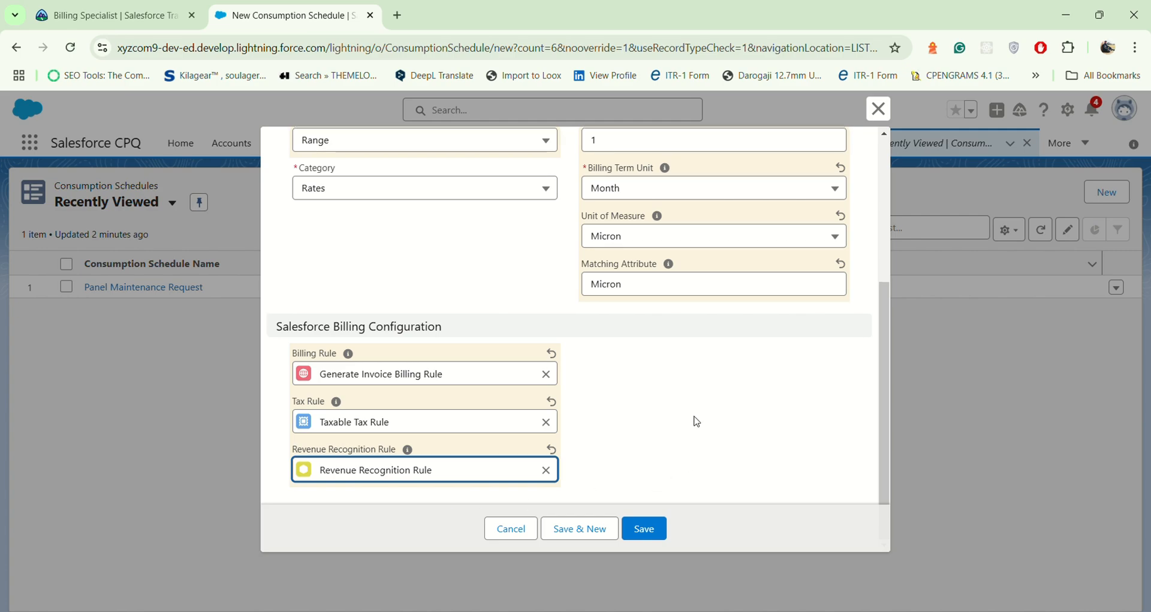
{"action": "scroll", "coordinate": [693, 419], "scroll_direction": "up", "scroll_amount": 5}
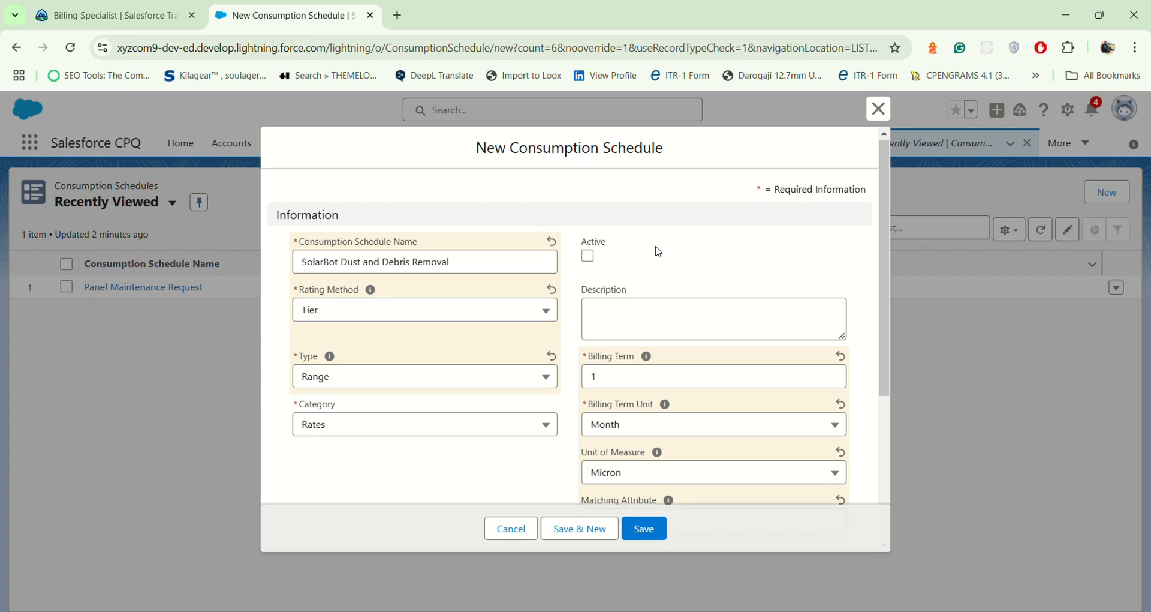
{"action": "scroll", "coordinate": [658, 252], "scroll_direction": "down", "scroll_amount": 1}
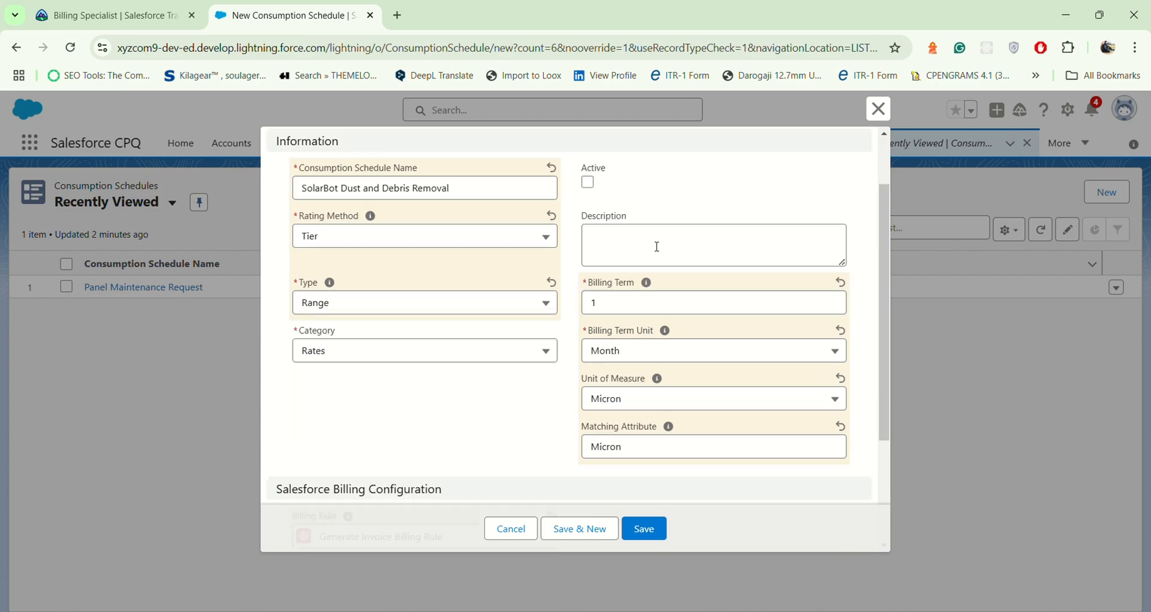
{"action": "scroll", "coordinate": [658, 246], "scroll_direction": "down", "scroll_amount": 2}
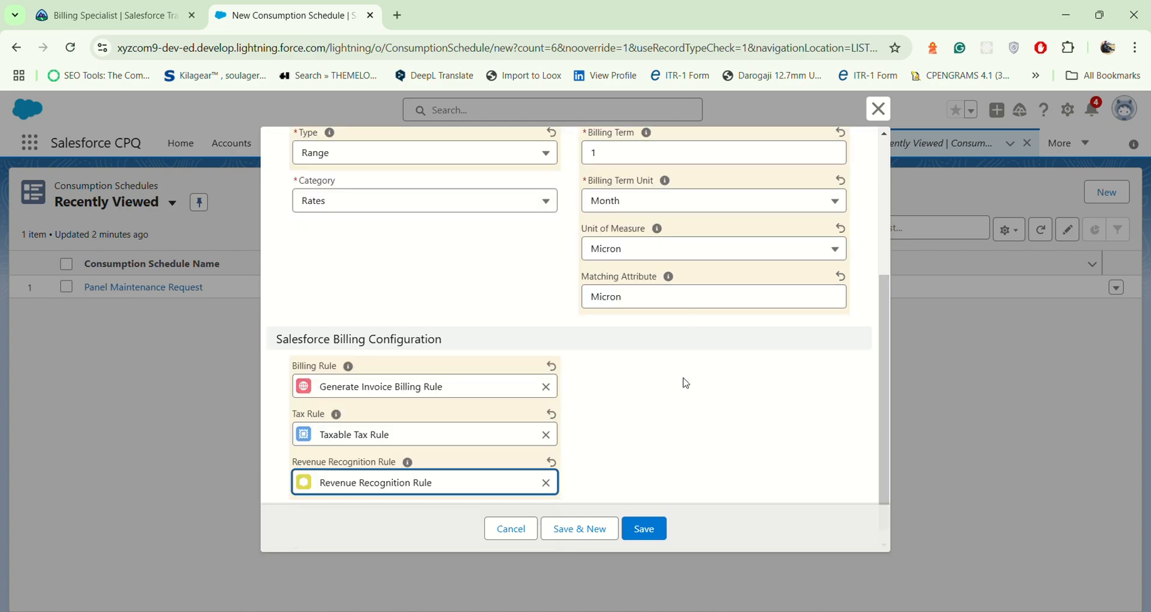
{"action": "scroll", "coordinate": [687, 383], "scroll_direction": "up", "scroll_amount": 3}
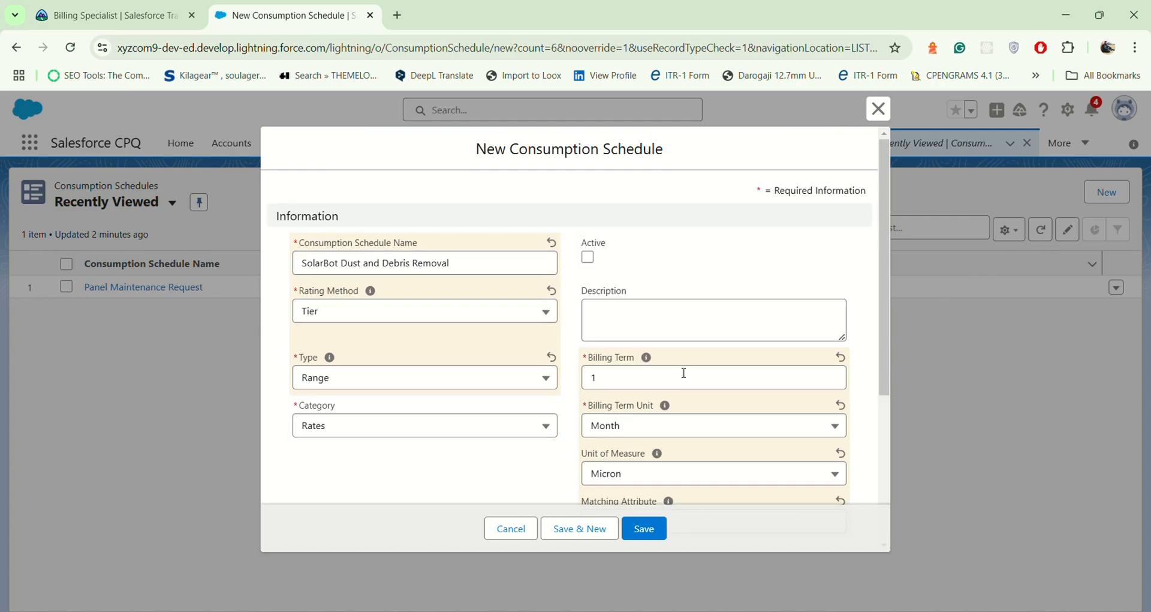
{"action": "left_click", "coordinate": [644, 528]}
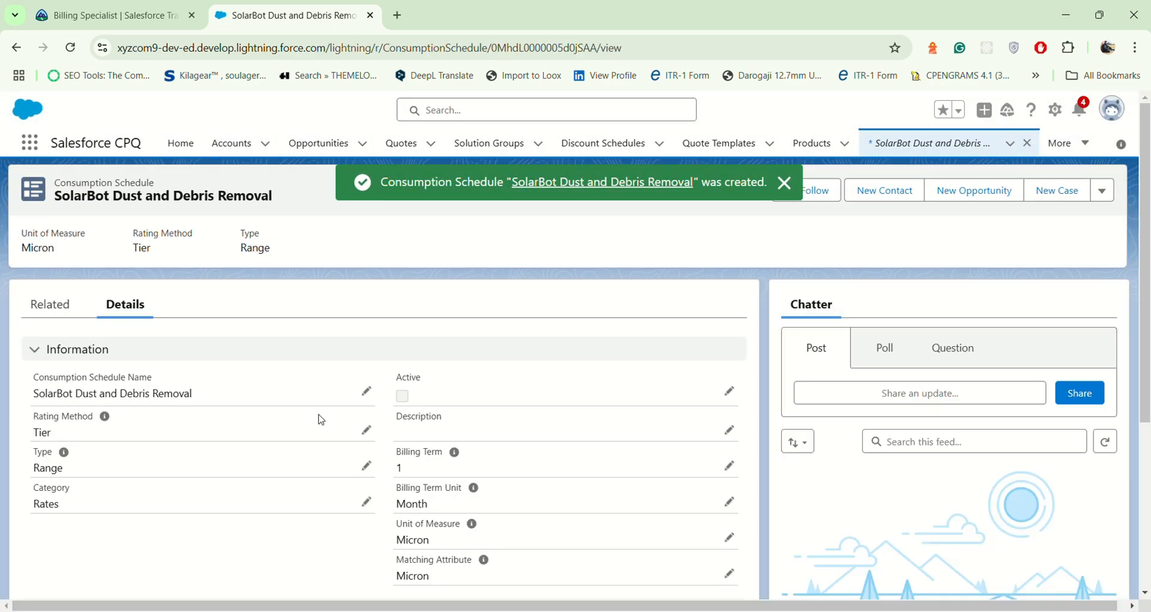
Start a new consumption rate for SolarBot Dust and Debris Removal with Processing Order 6 and Lower Bound 1.
{"action": "left_click", "coordinate": [48, 312]}
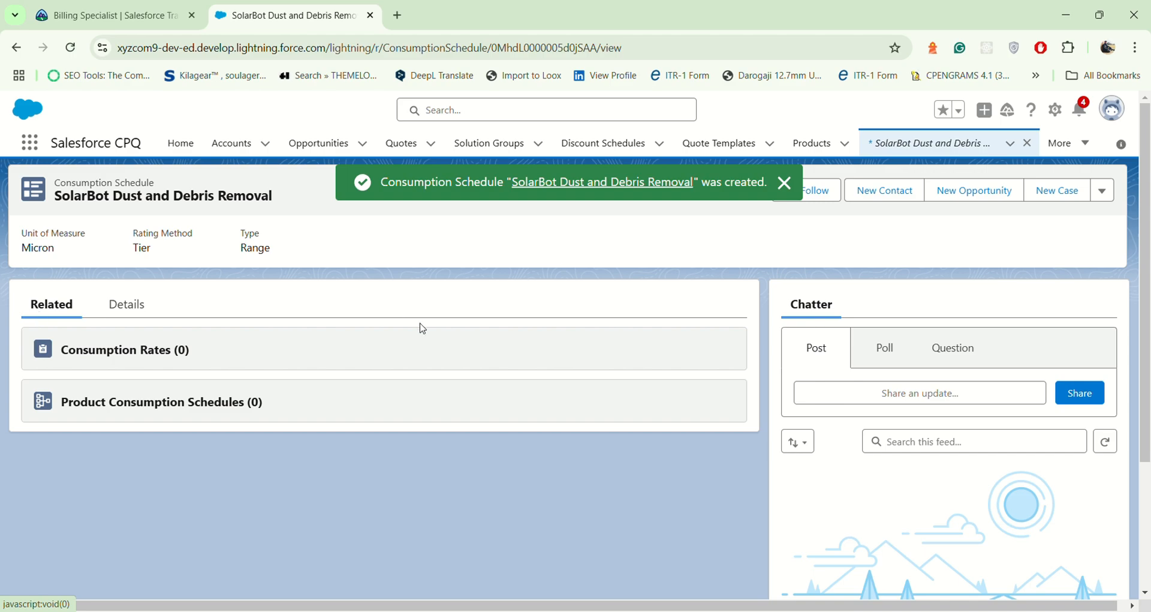
{"action": "left_click", "coordinate": [699, 355]}
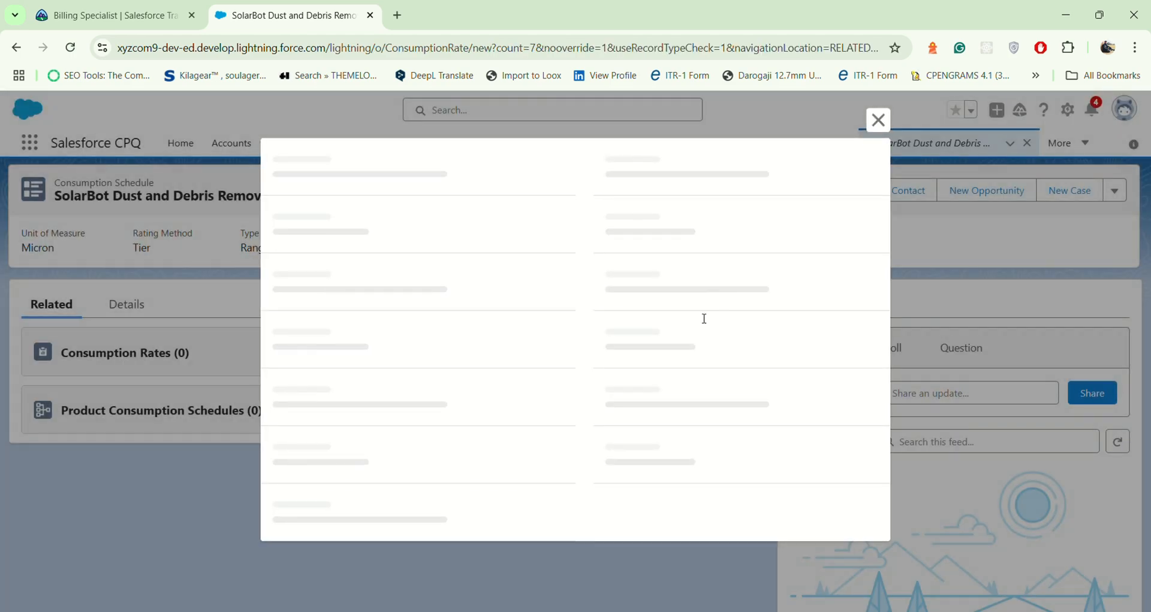
{"action": "left_click", "coordinate": [440, 285]}
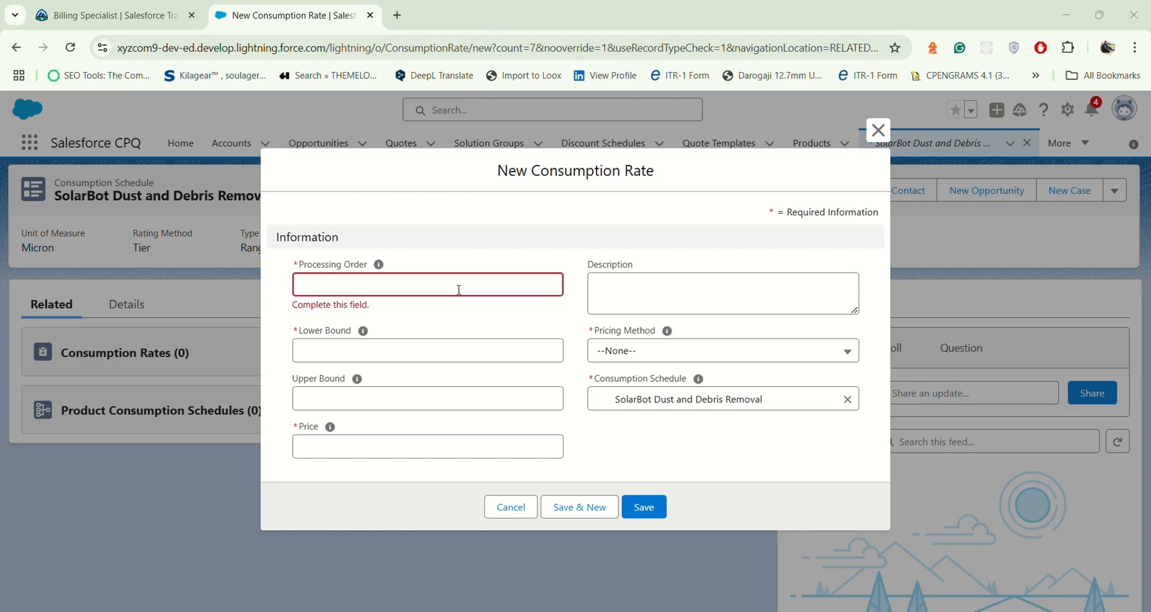
{"action": "type", "text": "6"}
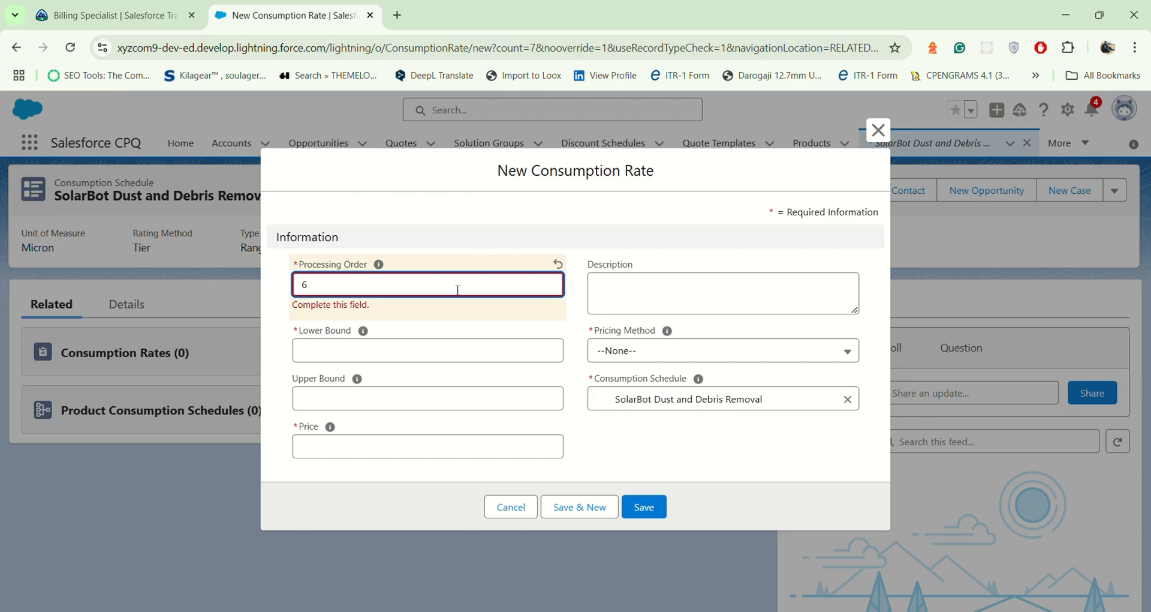
{"action": "left_click", "coordinate": [465, 352]}
{"action": "type", "text": "1"}
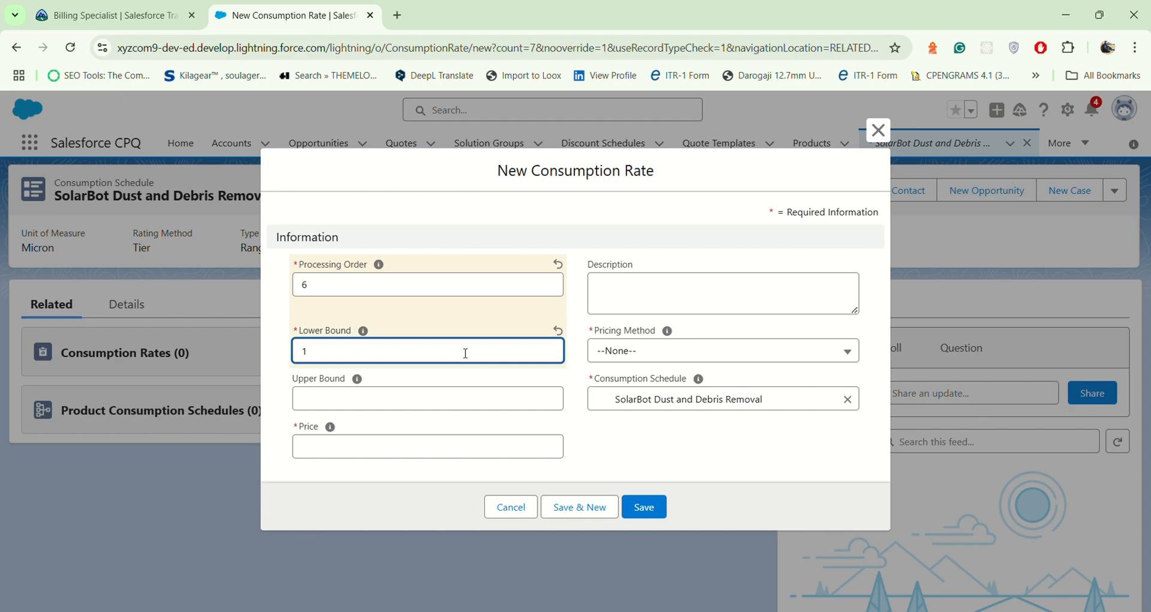
Set the consumption rate's Price to 0.01 and Pricing Method to Per Unit, without an upper bound, and save it.
{"action": "left_click", "coordinate": [426, 451]}
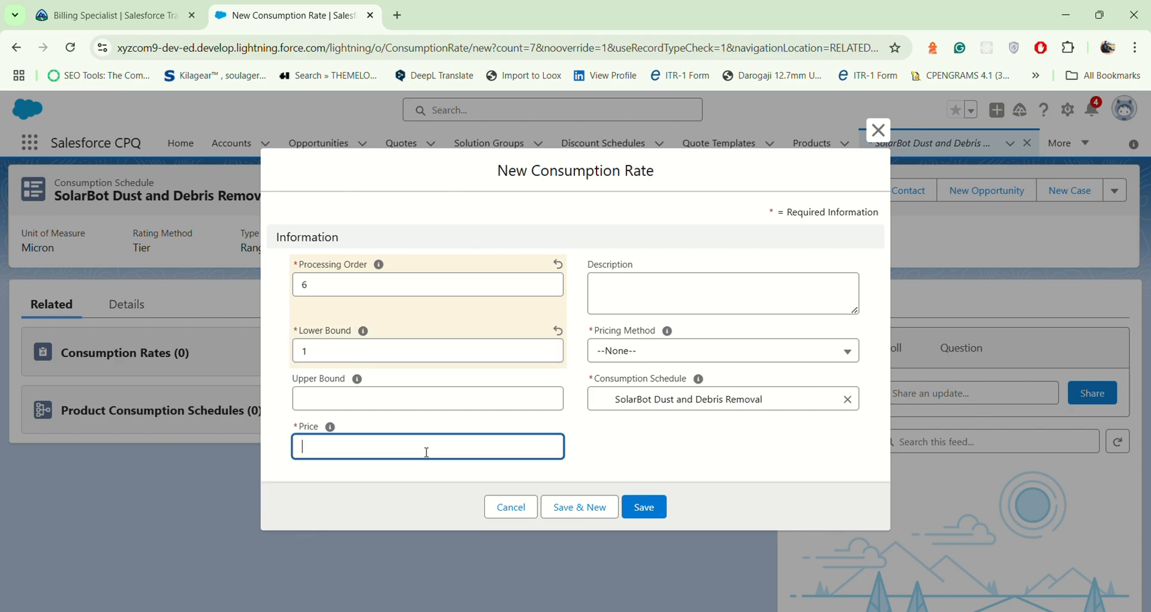
{"action": "type", "text": "0.01"}
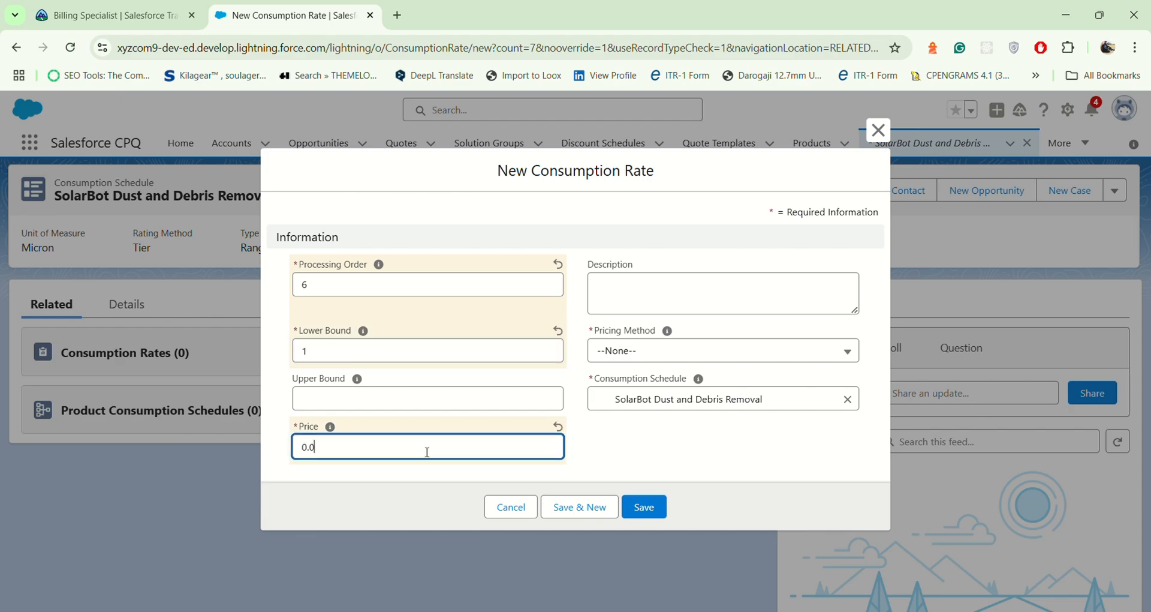
{"action": "left_click", "coordinate": [706, 352]}
{"action": "left_click", "coordinate": [689, 406]}
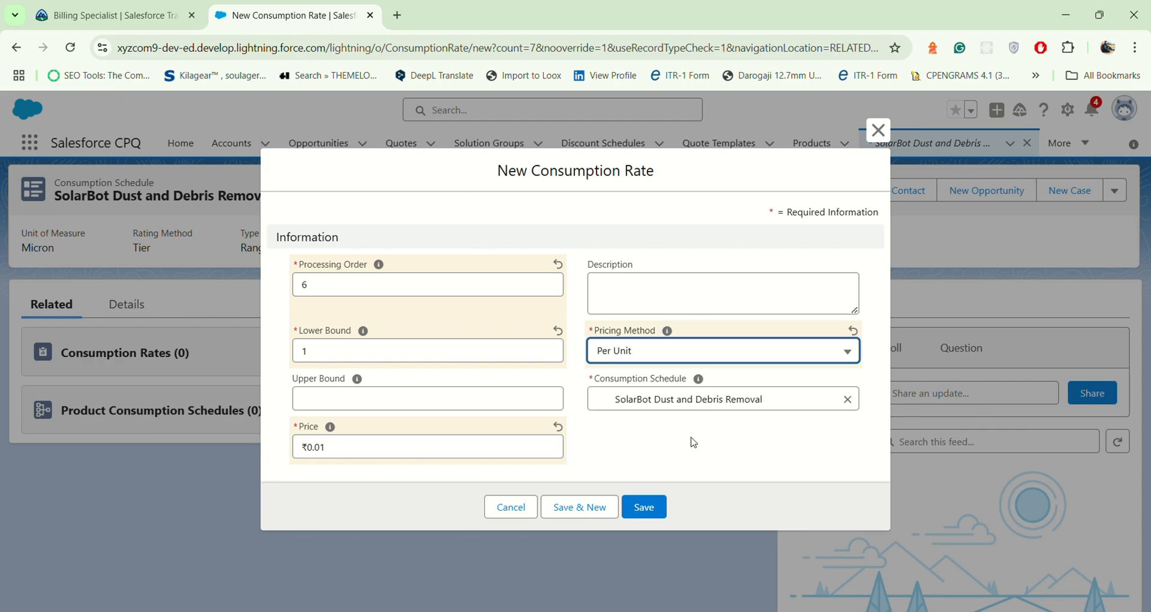
{"action": "left_click", "coordinate": [658, 457]}
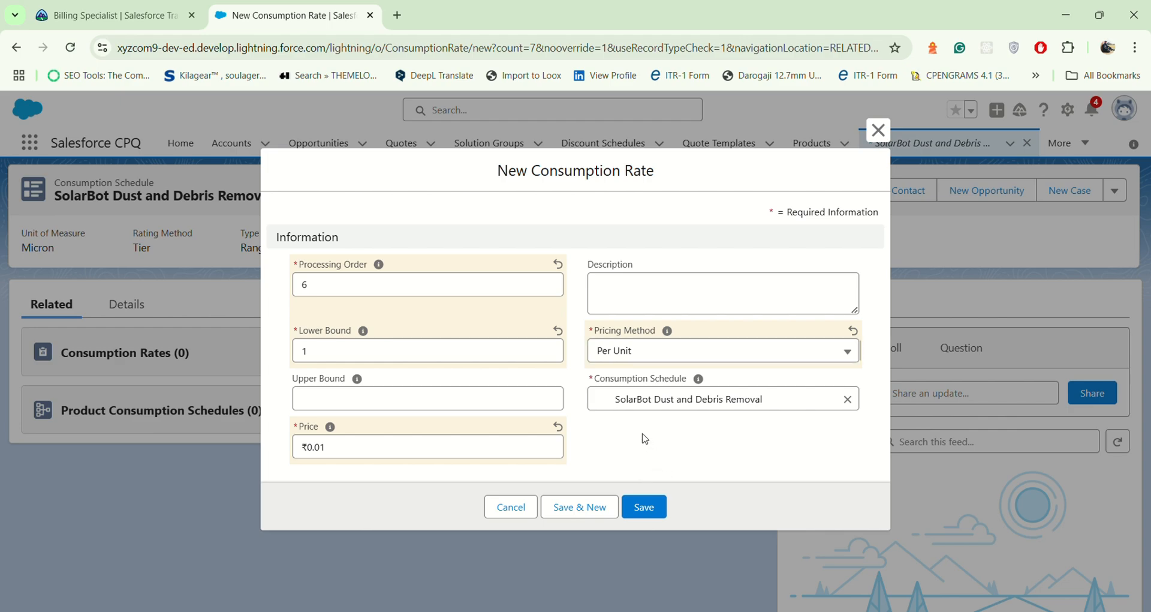
{"action": "left_click", "coordinate": [650, 510]}
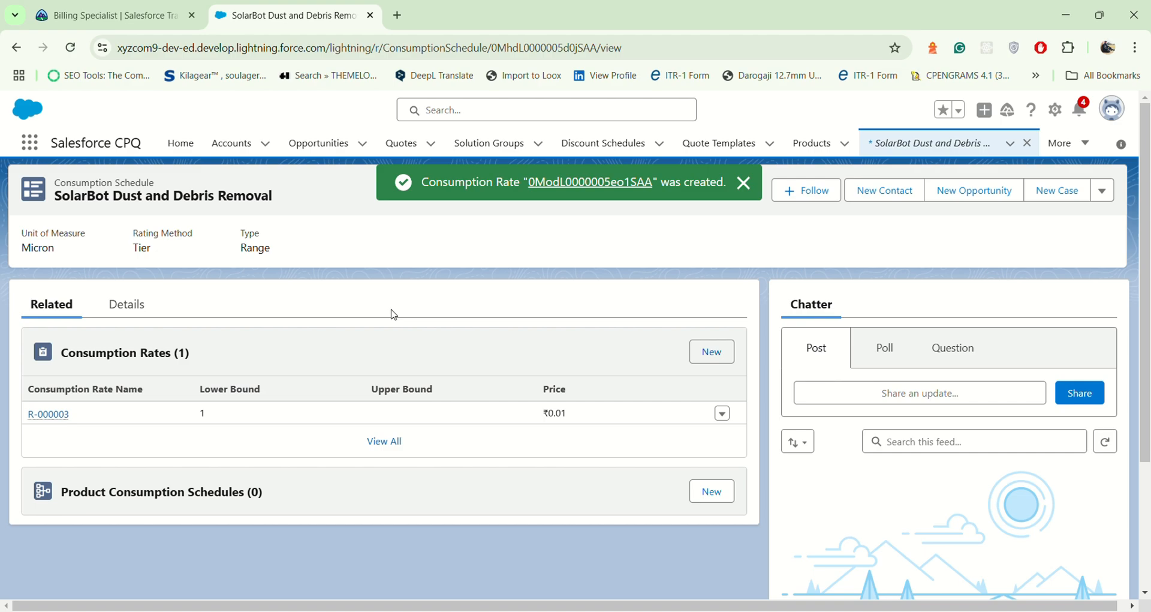
Copy the $ 0.01 price from the superbadge requirements and try to save it as the dust and debris consumption rate's Price.
{"action": "left_click", "coordinate": [162, 5]}
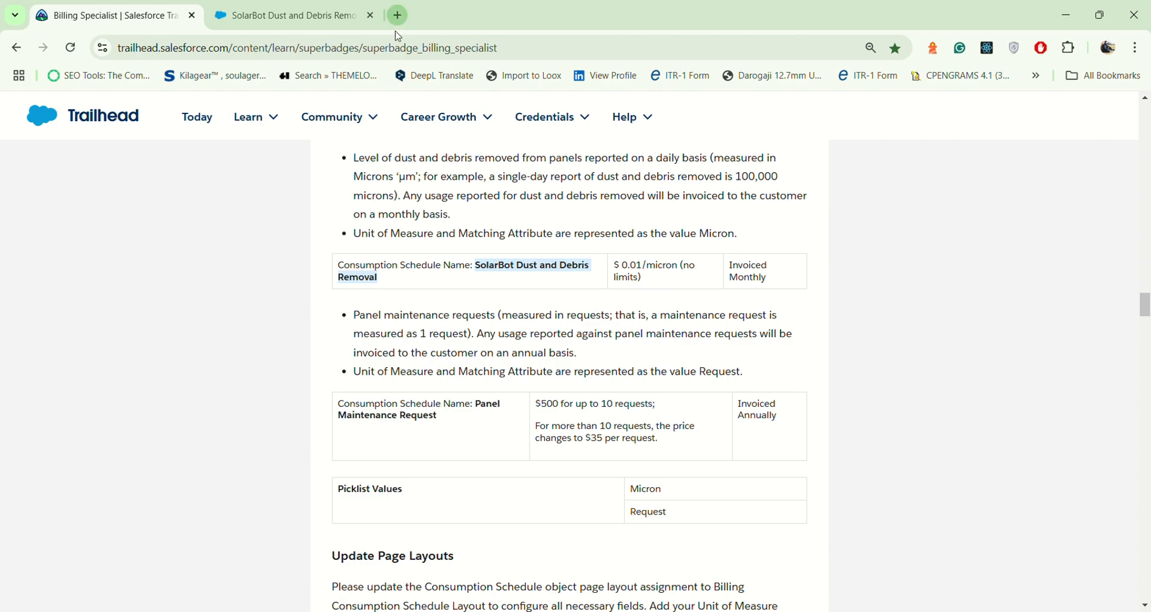
{"action": "mouse_move", "coordinate": [352, 118]}
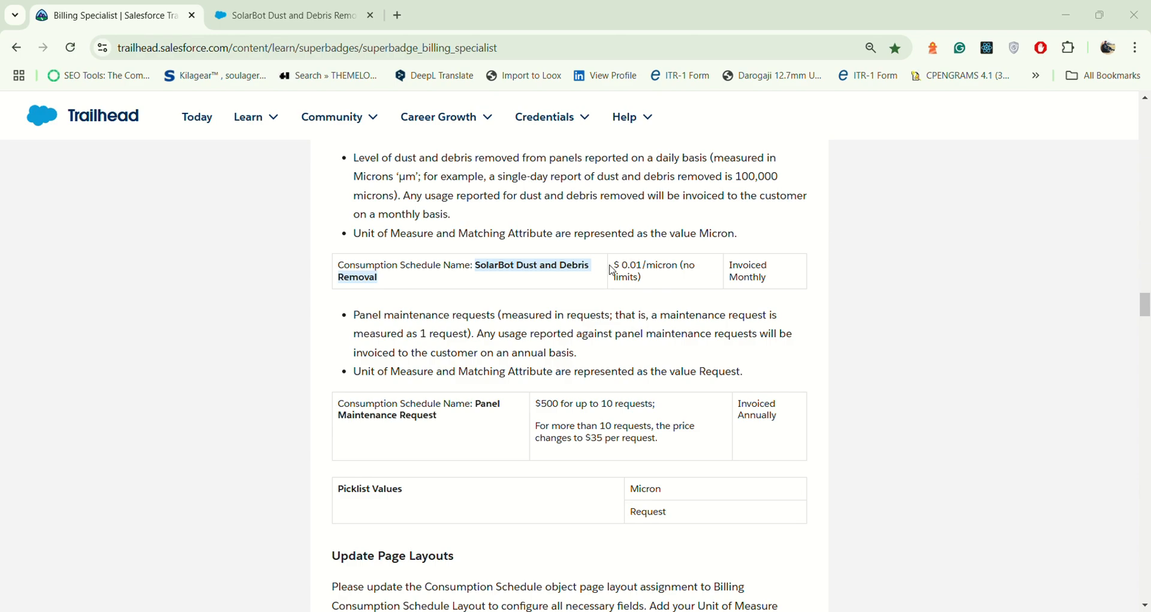
{"action": "left_click_drag", "start_coordinate": [613, 266], "coordinate": [646, 270]}
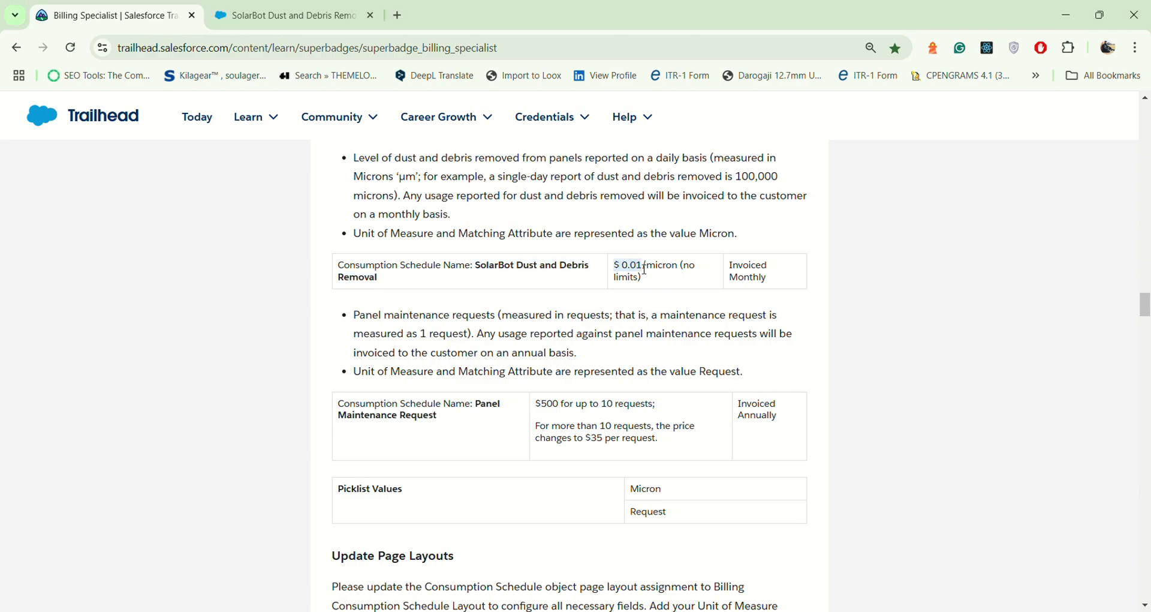
{"action": "left_click", "coordinate": [306, 12]}
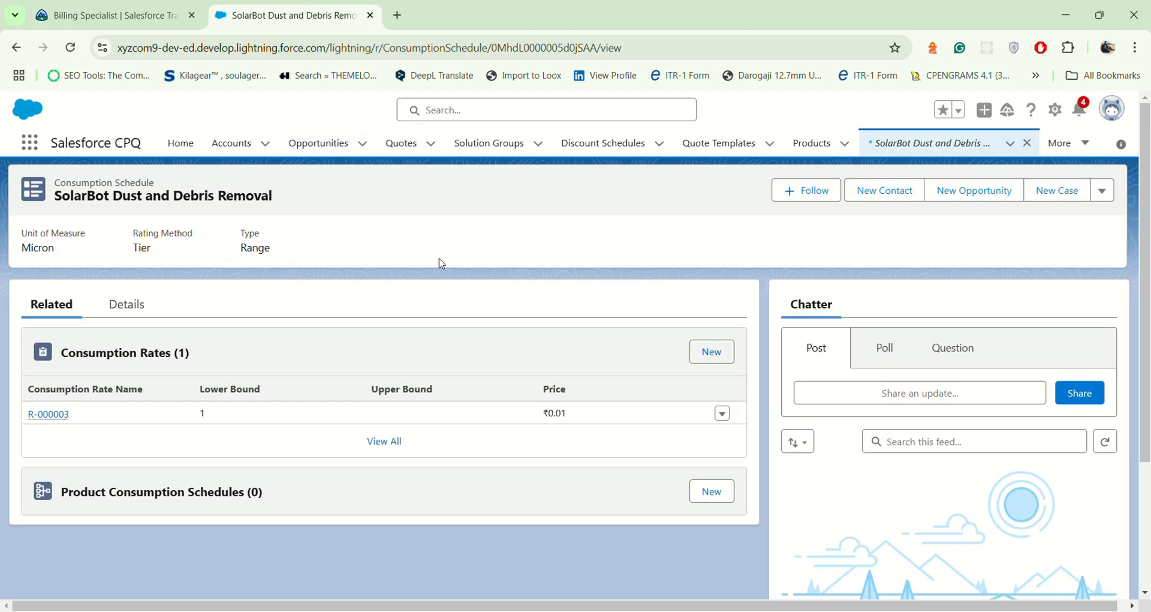
{"action": "left_click", "coordinate": [722, 414]}
{"action": "left_click", "coordinate": [719, 384]}
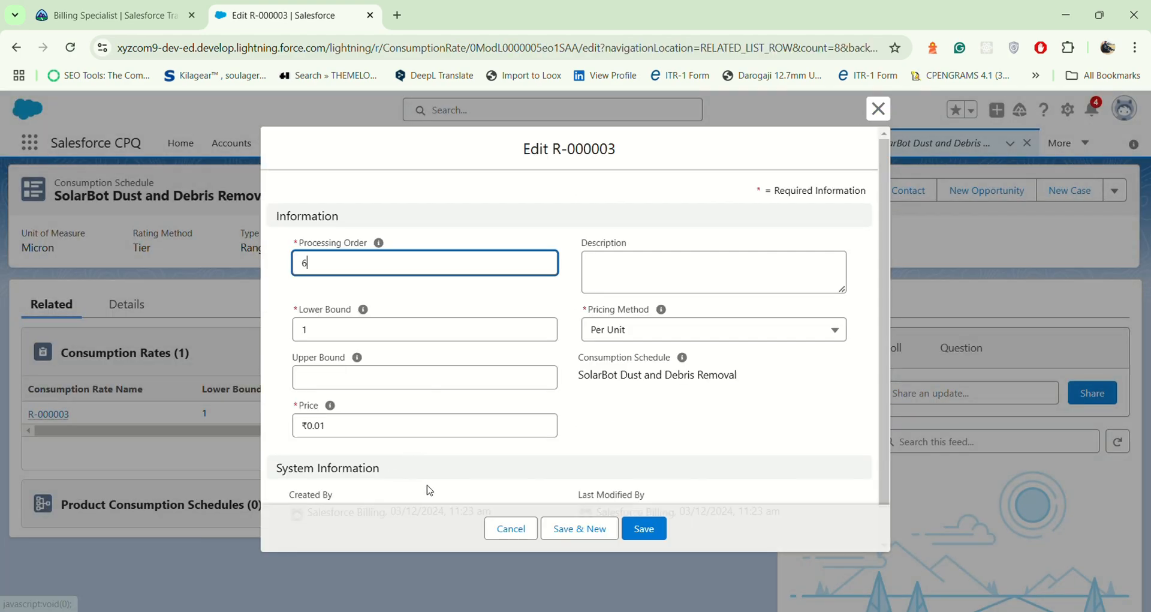
{"action": "left_click", "coordinate": [388, 427]}
{"action": "key", "text": "ctrl+a"}
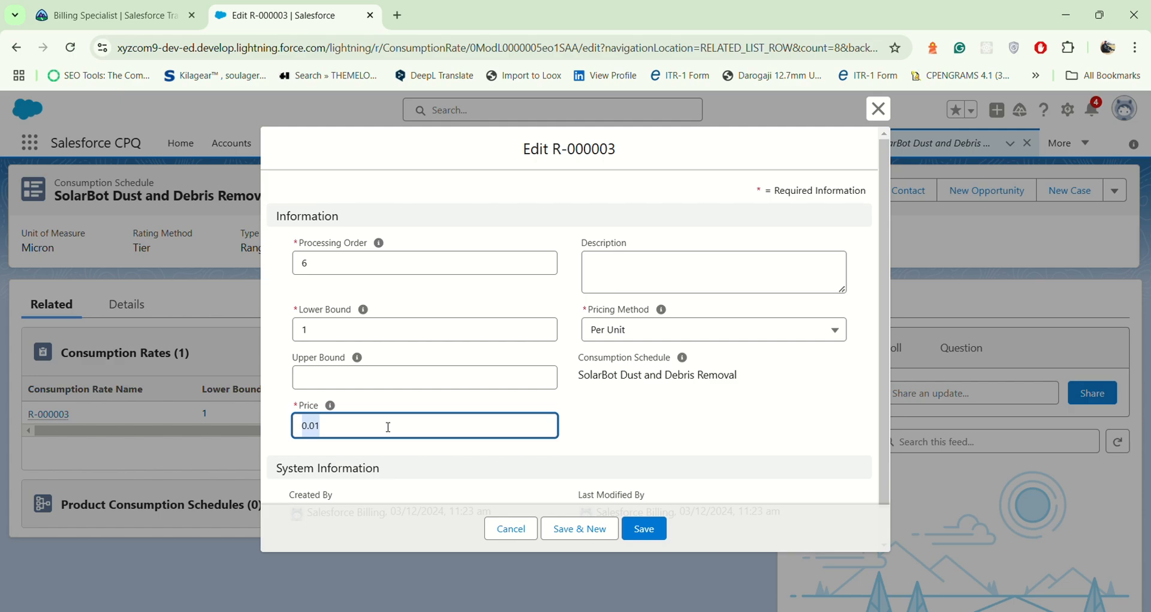
{"action": "left_click", "coordinate": [644, 529]}
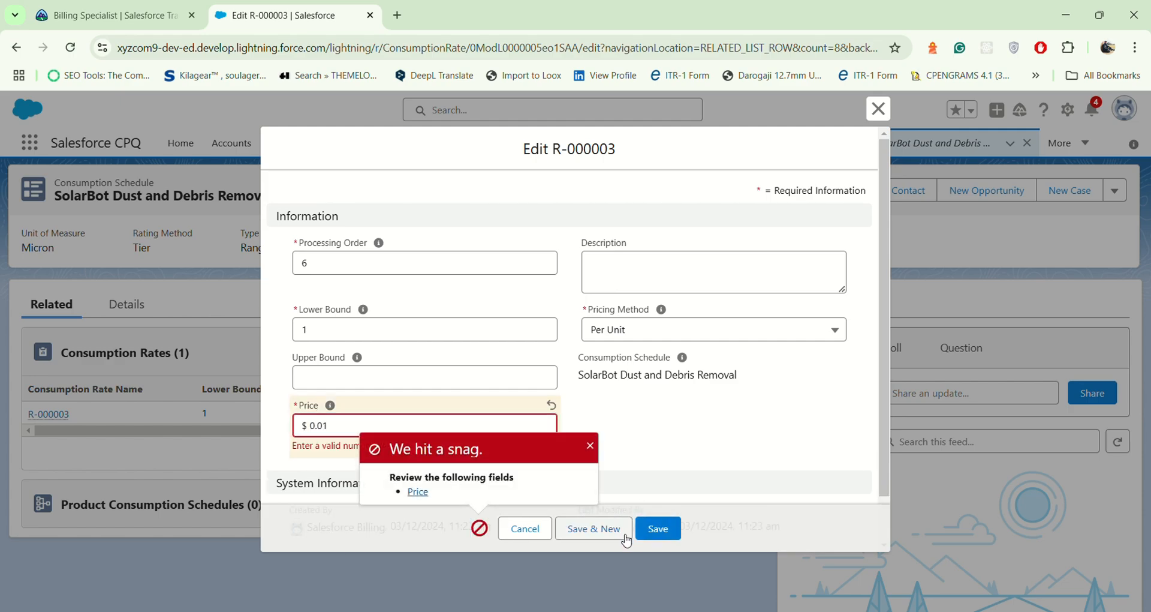
Dismiss the error, correct the consumption rate's Price to a plain 0.01 without the dollar sign, and save the rate.
{"action": "double_click", "coordinate": [595, 447]}
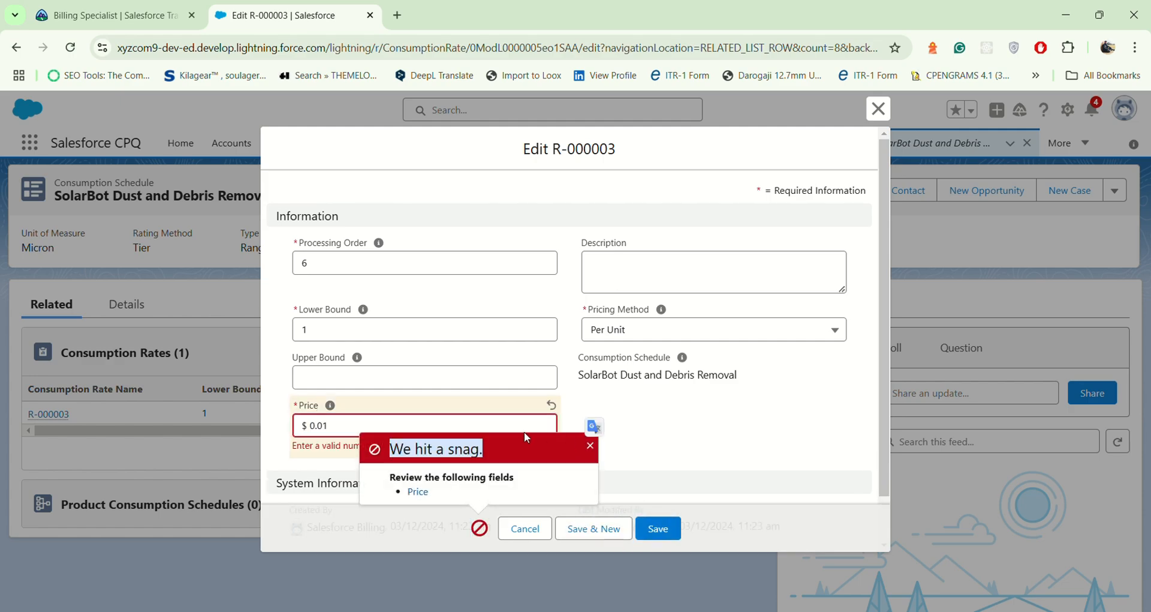
{"action": "left_click", "coordinate": [590, 444]}
{"action": "left_click", "coordinate": [447, 423]}
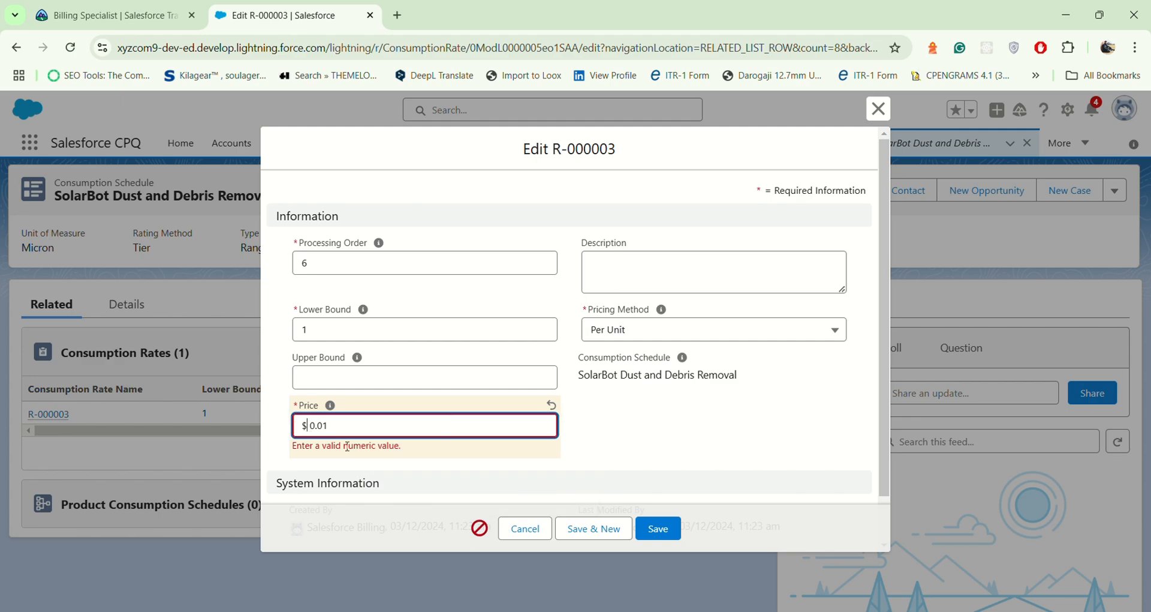
{"action": "left_click", "coordinate": [656, 531]}
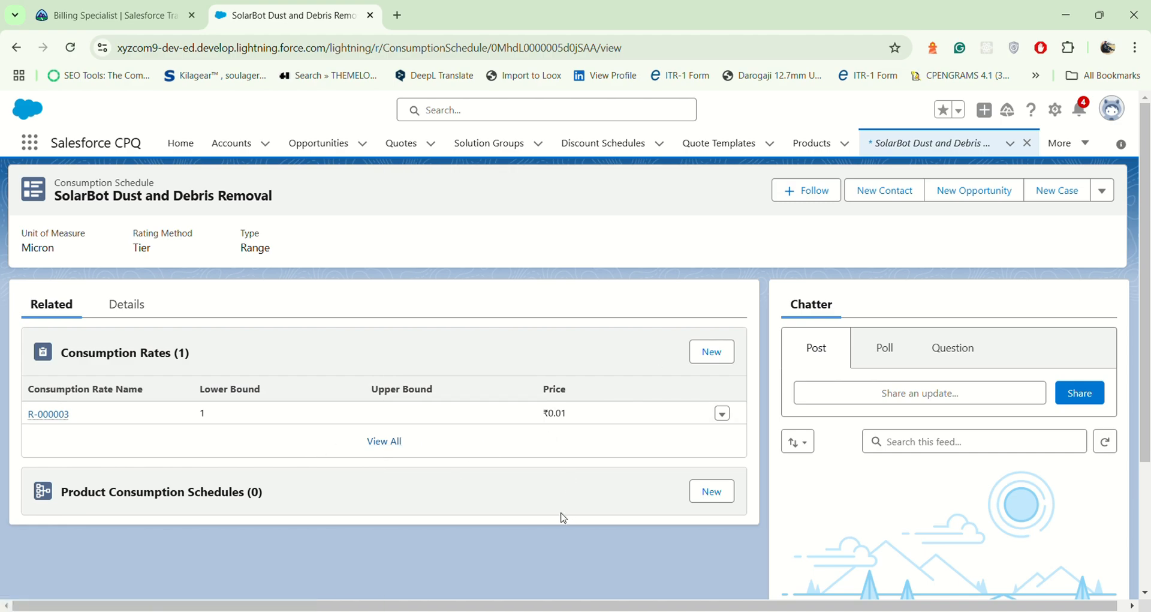
Mark the SolarBot Dust and Debris Removal schedule as Active, save it and review its details.
{"action": "left_click", "coordinate": [105, 312]}
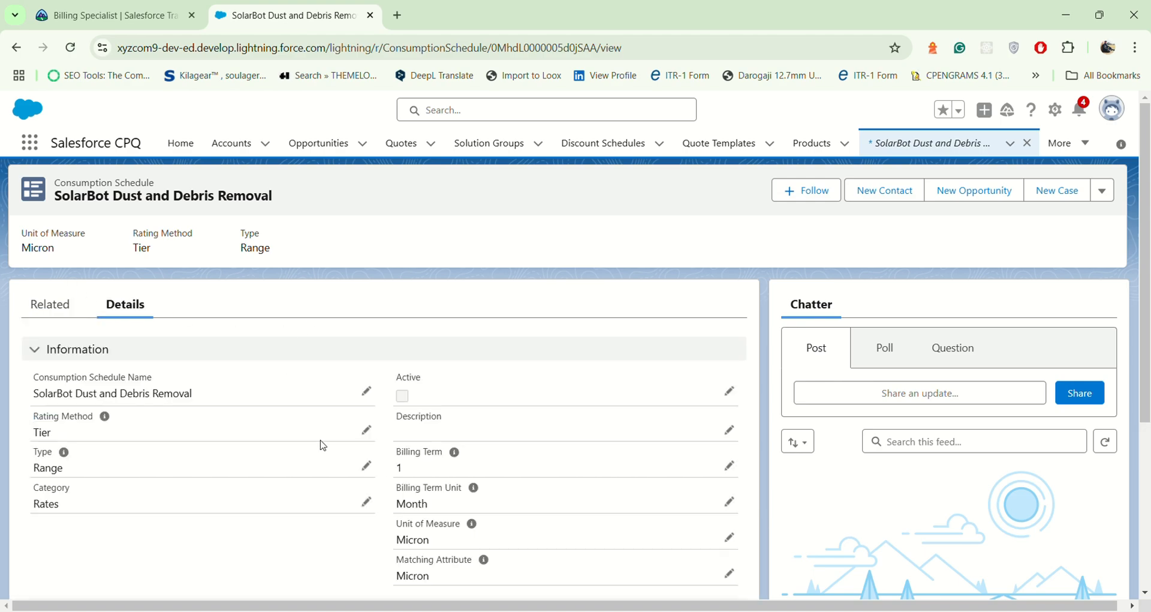
{"action": "left_click", "coordinate": [729, 391]}
{"action": "left_click", "coordinate": [403, 418]}
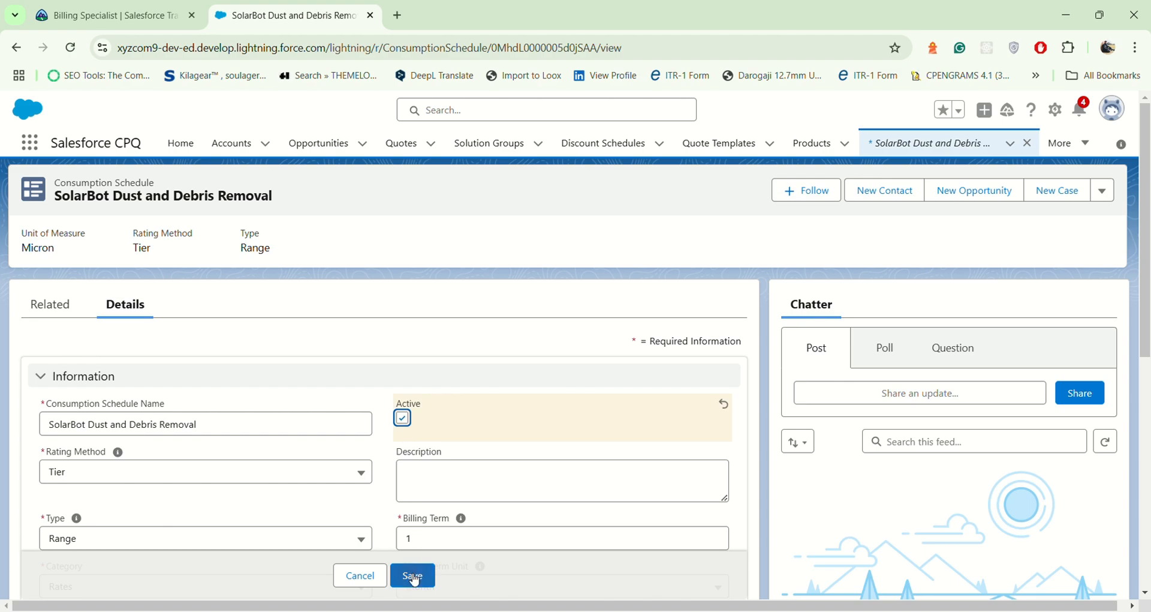
{"action": "left_click", "coordinate": [420, 580]}
{"action": "scroll", "coordinate": [400, 416], "scroll_direction": "down", "scroll_amount": 4}
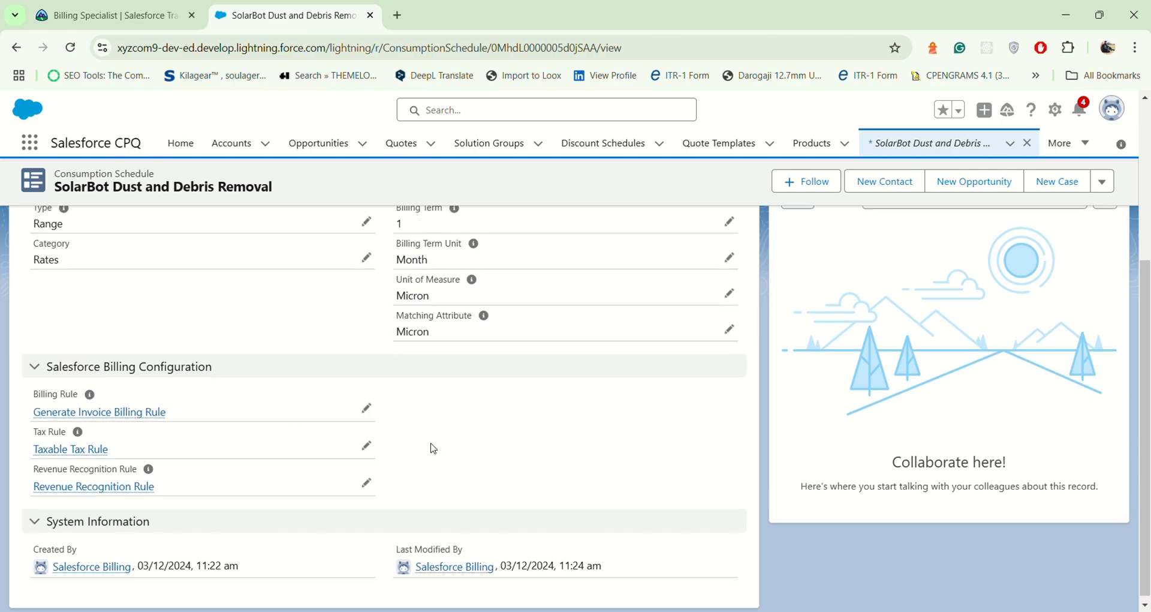
{"action": "scroll", "coordinate": [429, 447], "scroll_direction": "up", "scroll_amount": 4}
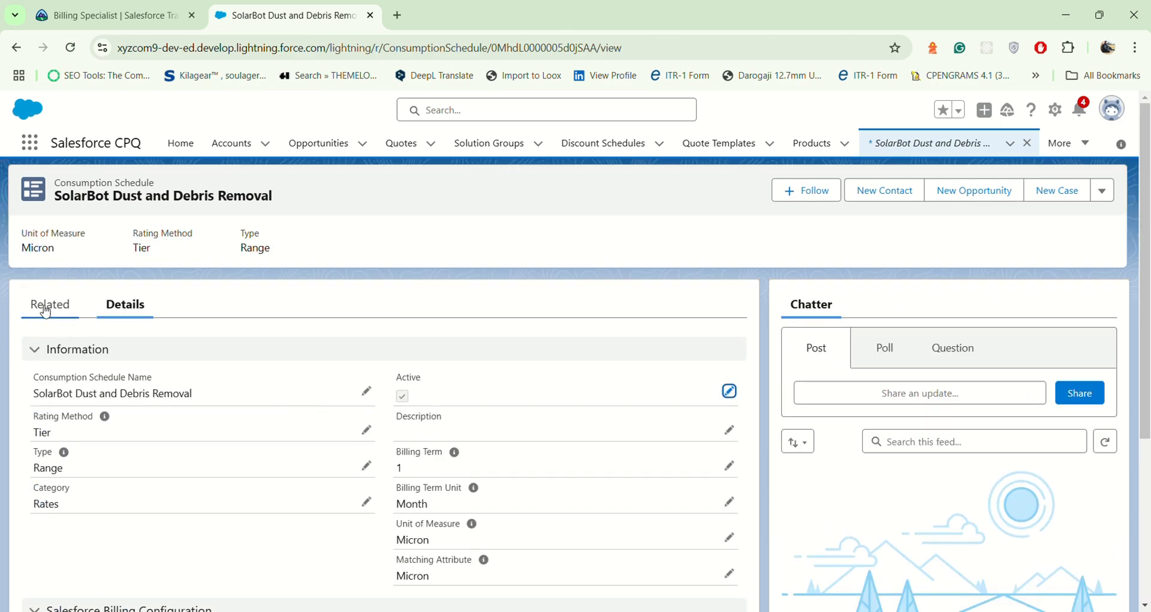
{"action": "scroll", "coordinate": [128, 351], "scroll_direction": "down", "scroll_amount": 4}
Add a product consumption schedule linking the SolarBots product to SolarBot Dust and Debris Removal, and save it.
{"action": "left_click", "coordinate": [51, 304]}
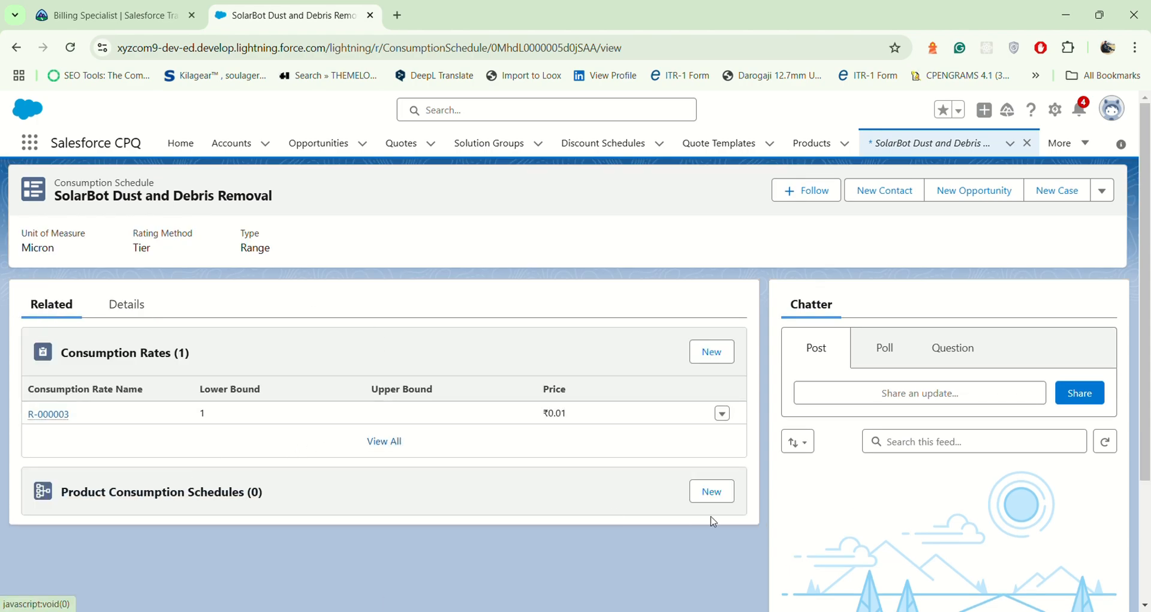
{"action": "left_click", "coordinate": [120, 10]}
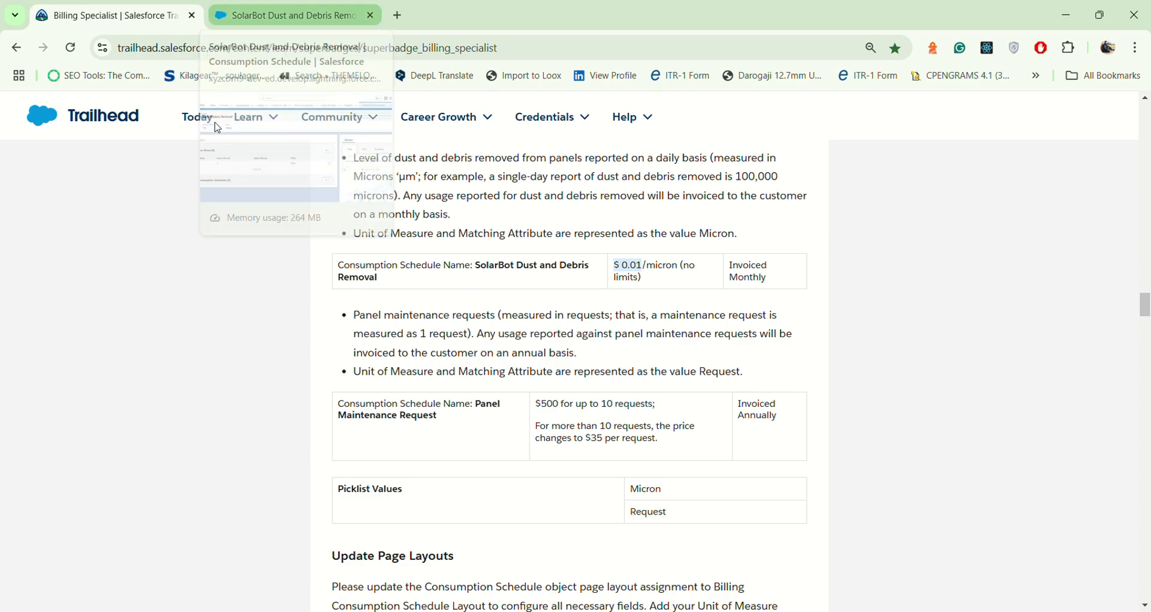
{"action": "left_click", "coordinate": [240, 8]}
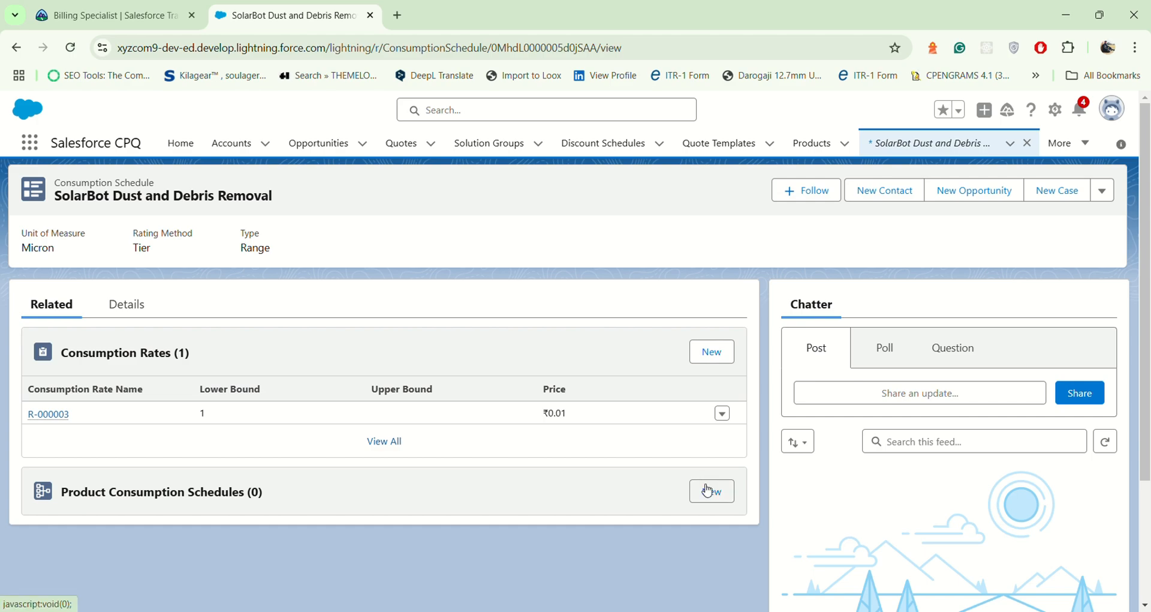
{"action": "left_click", "coordinate": [708, 489]}
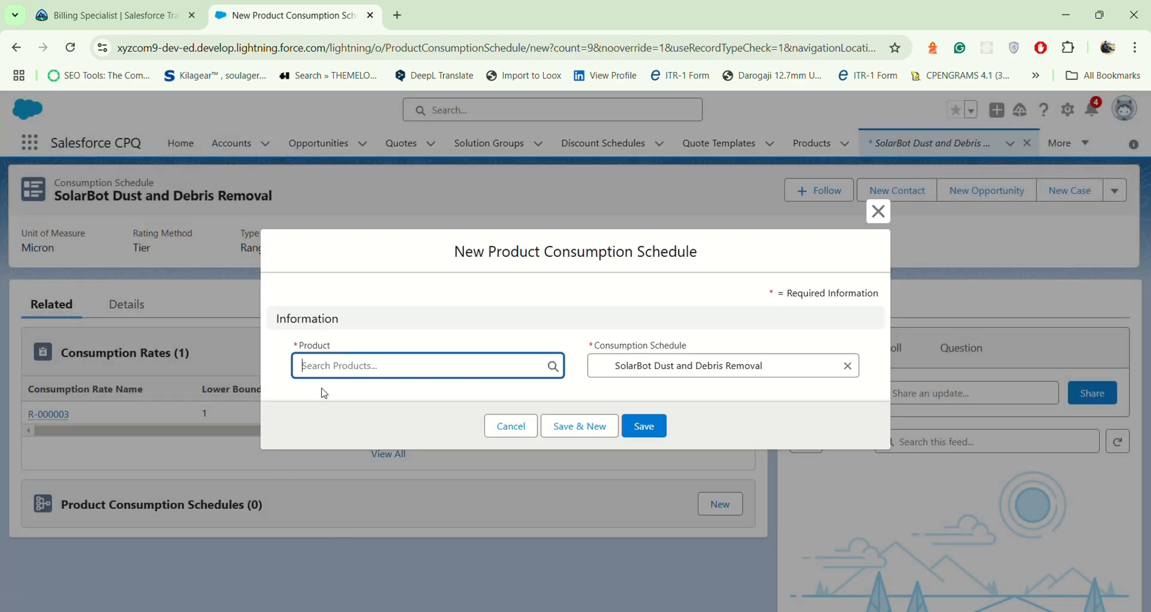
{"action": "type", "text": "sol"}
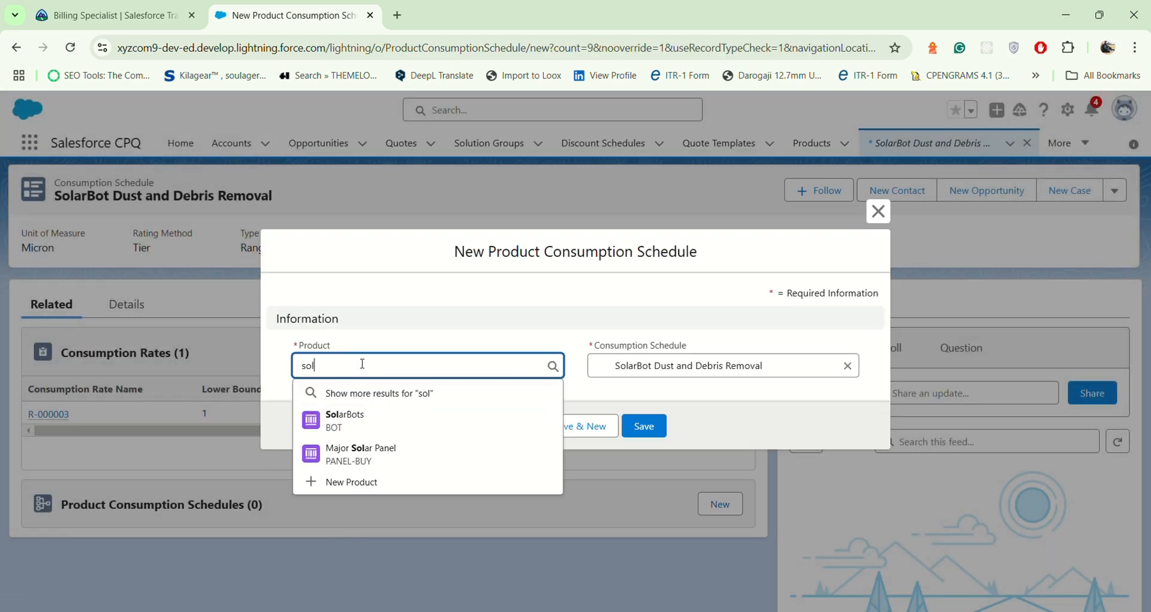
{"action": "left_click", "coordinate": [371, 422]}
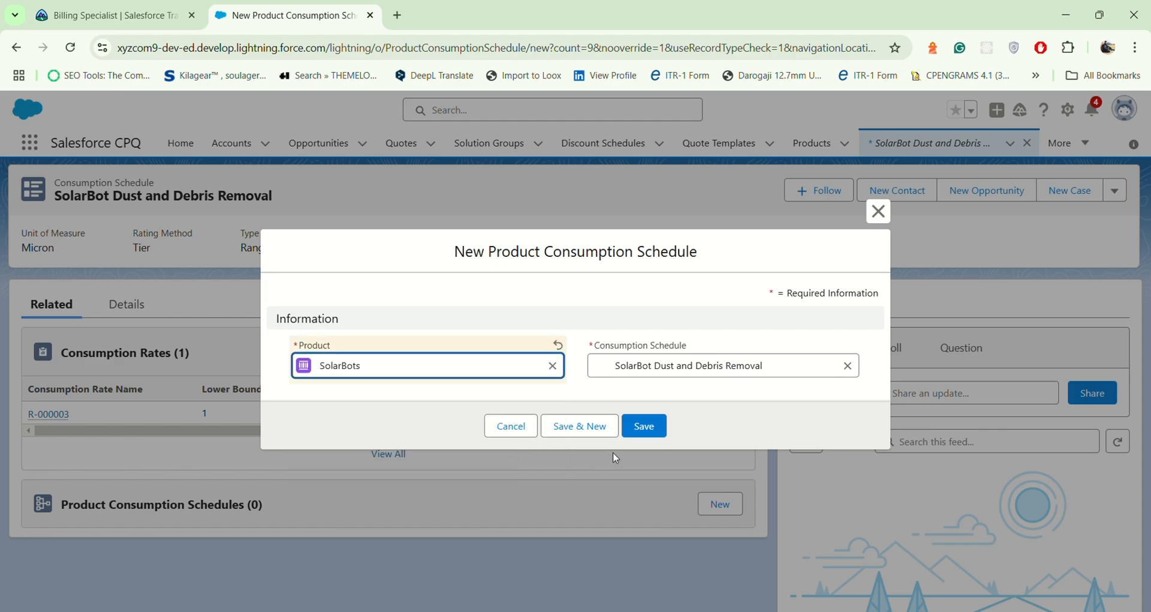
{"action": "left_click", "coordinate": [644, 426]}
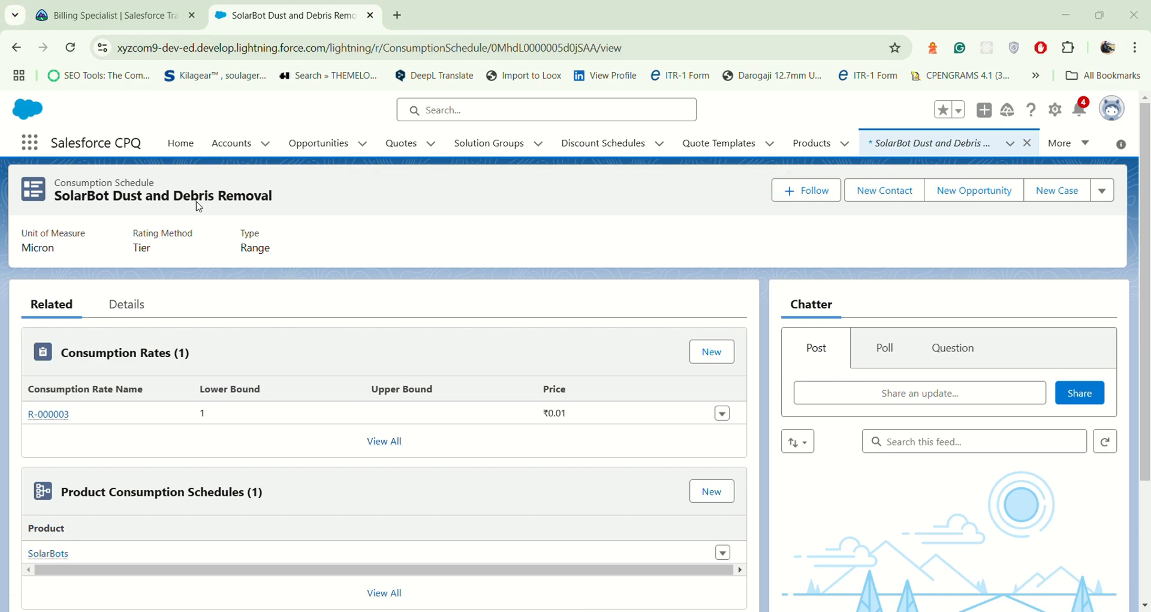
Try to open Salesforce Setup from the SolarBot Dust and Debris Removal record.
{"action": "left_click", "coordinate": [29, 142]}
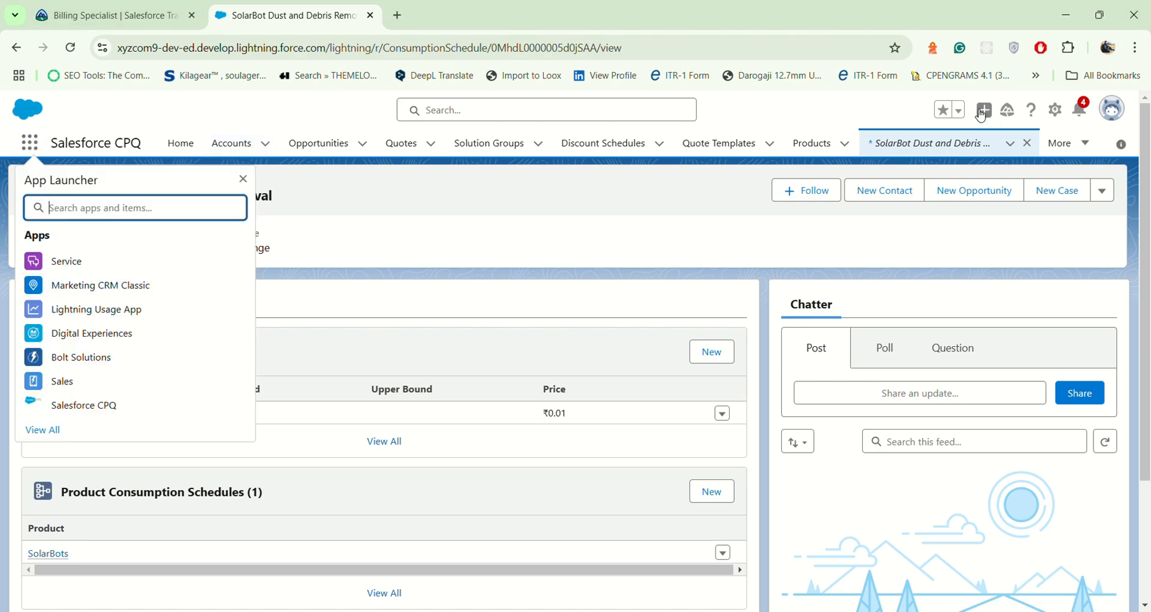
{"action": "left_click", "coordinate": [1055, 110]}
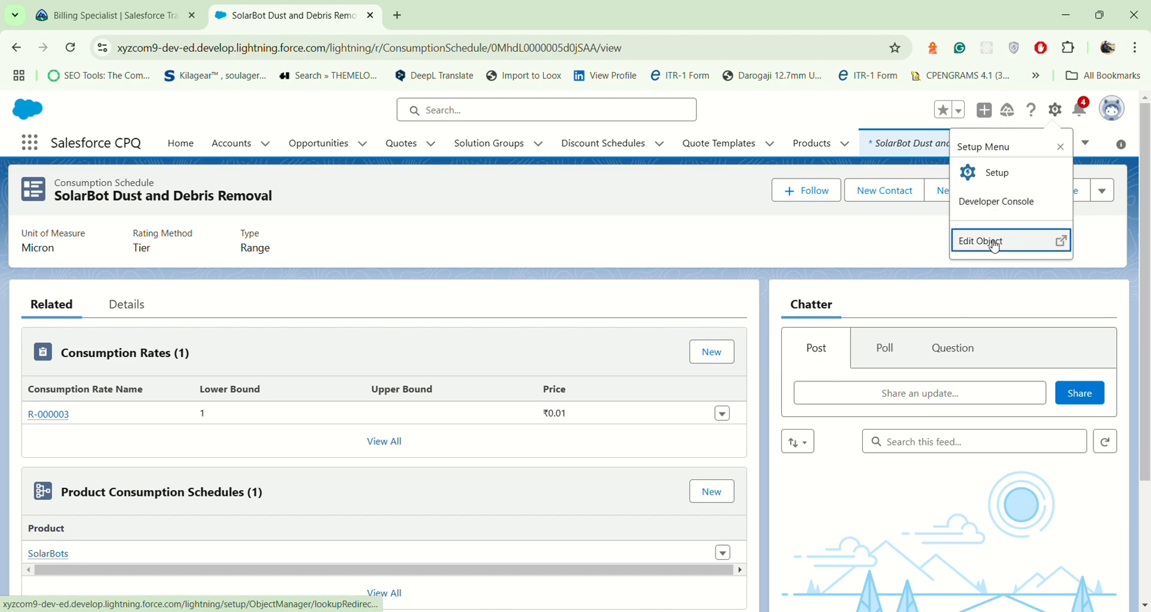
{"action": "left_click", "coordinate": [1004, 176]}
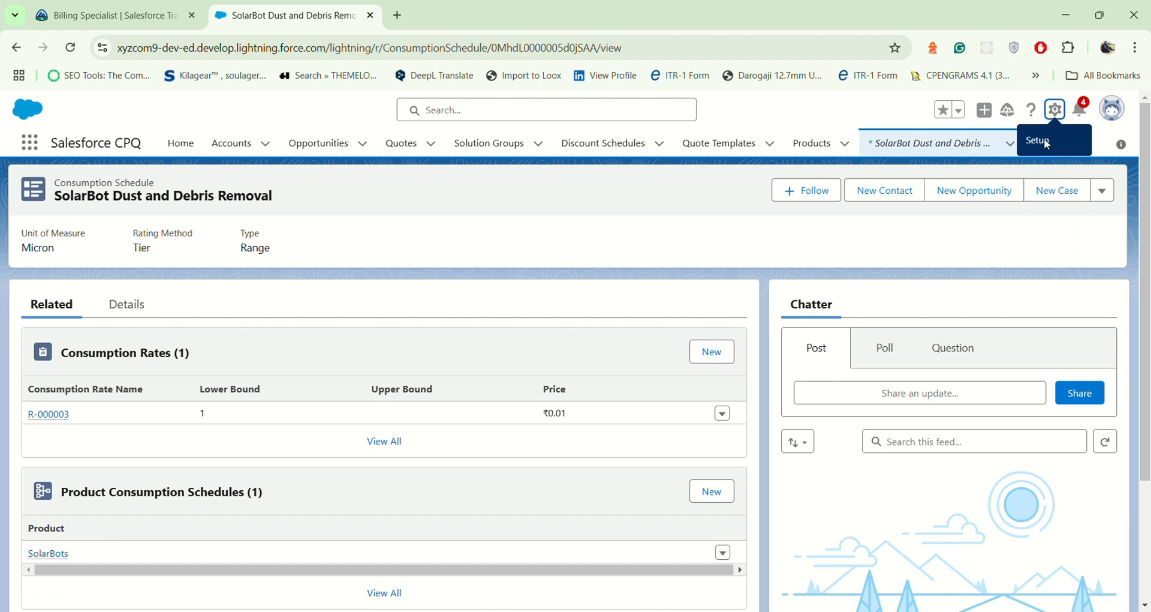
{"action": "left_click", "coordinate": [1055, 110]}
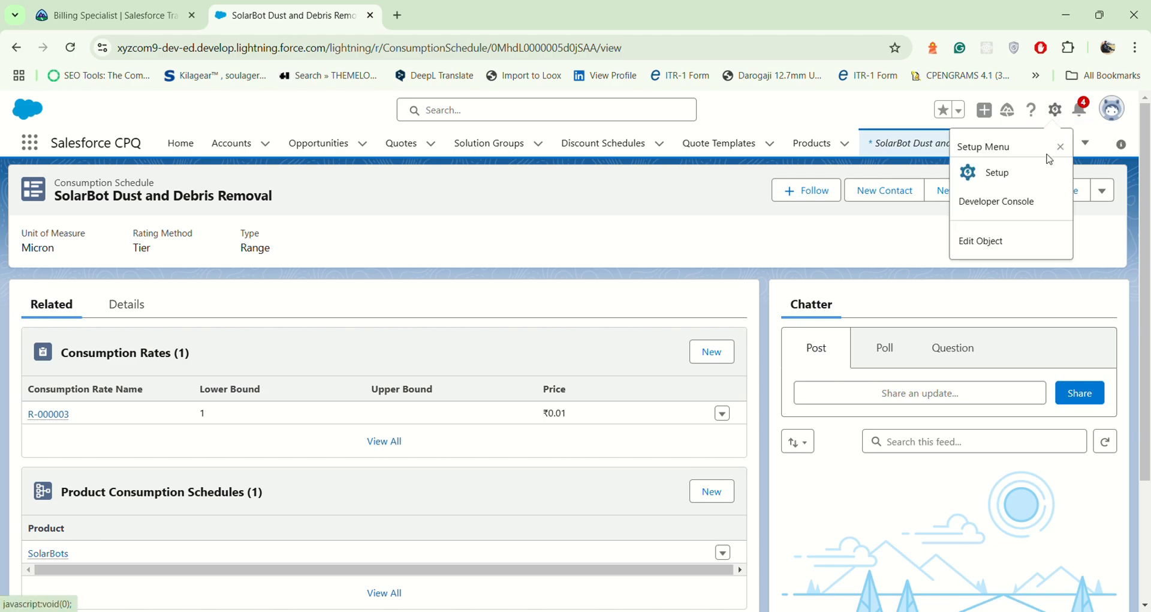
{"action": "left_click", "coordinate": [1014, 172]}
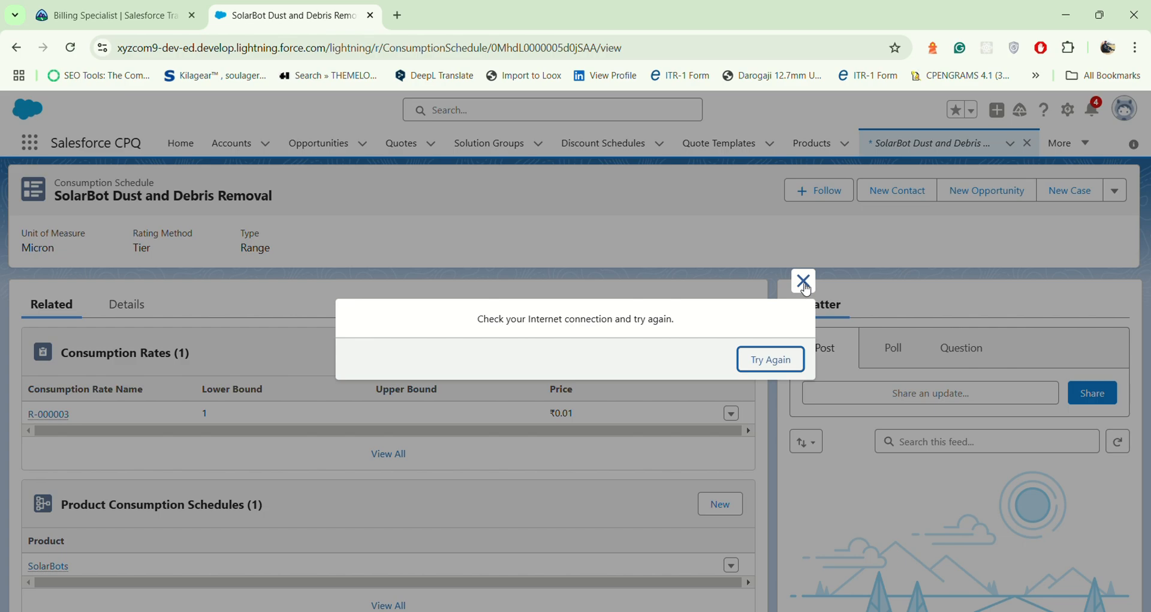
{"action": "left_click", "coordinate": [763, 366]}
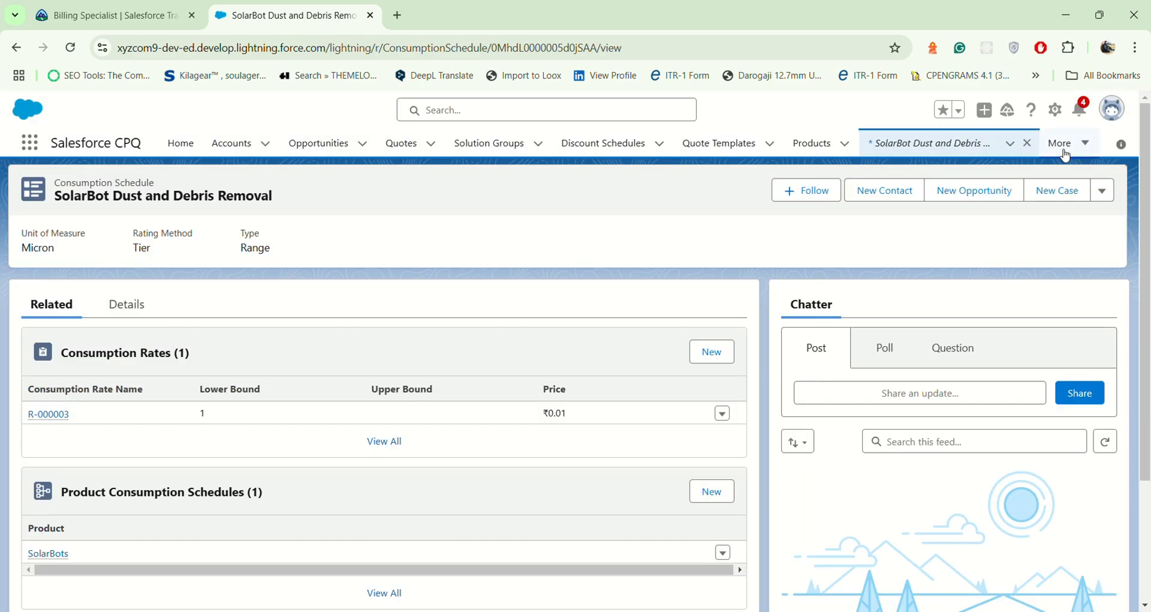
Open the Salesforce Setup home page, reloading the unreachable page, and close the extra browser tabs.
{"action": "left_click", "coordinate": [1055, 111]}
{"action": "left_click", "coordinate": [1052, 114]}
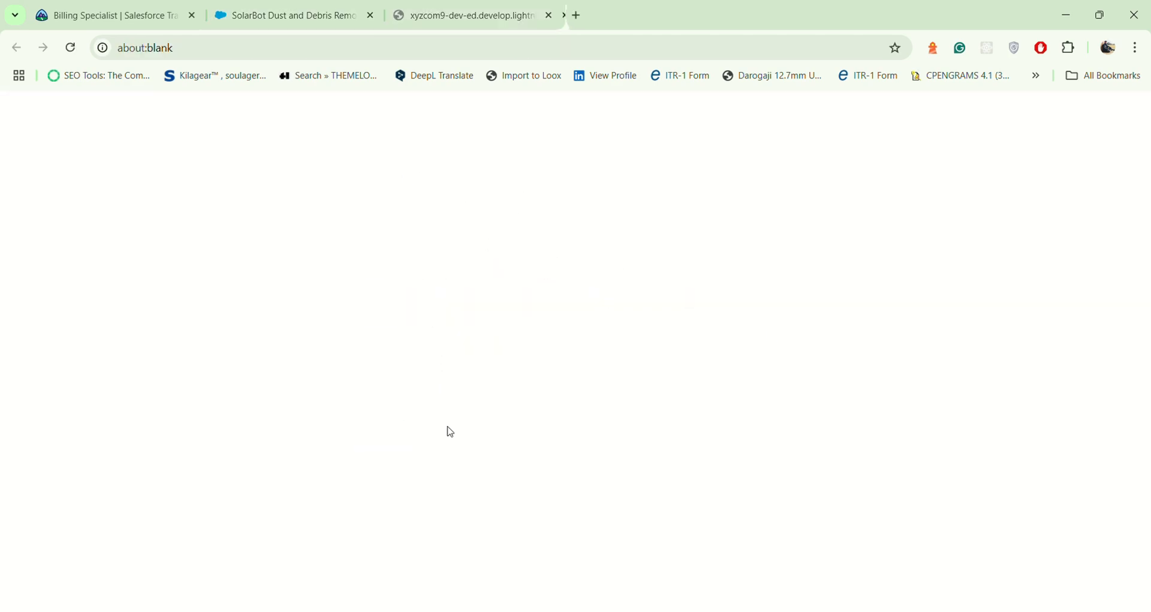
{"action": "left_click", "coordinate": [444, 14]}
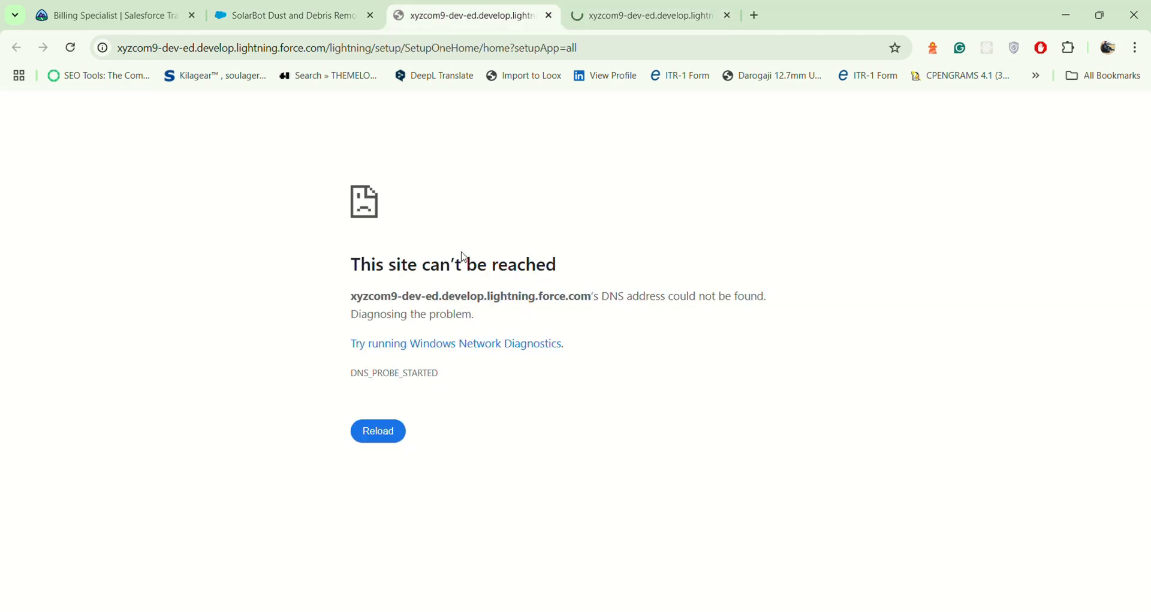
{"action": "left_click", "coordinate": [377, 435]}
{"action": "left_click", "coordinate": [285, 18]}
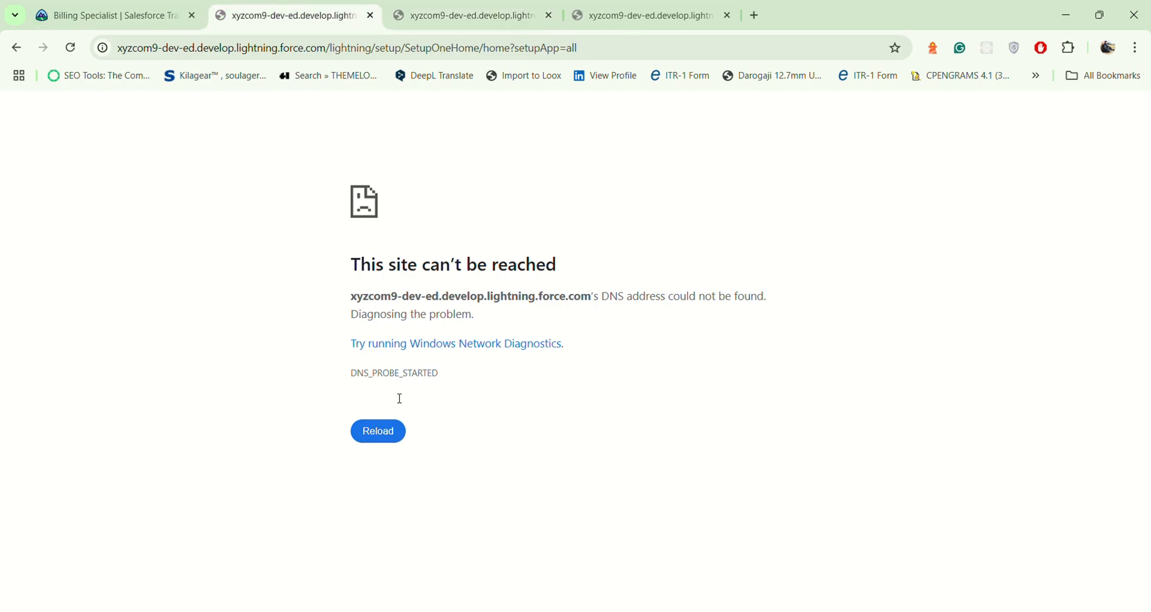
{"action": "left_click", "coordinate": [390, 437]}
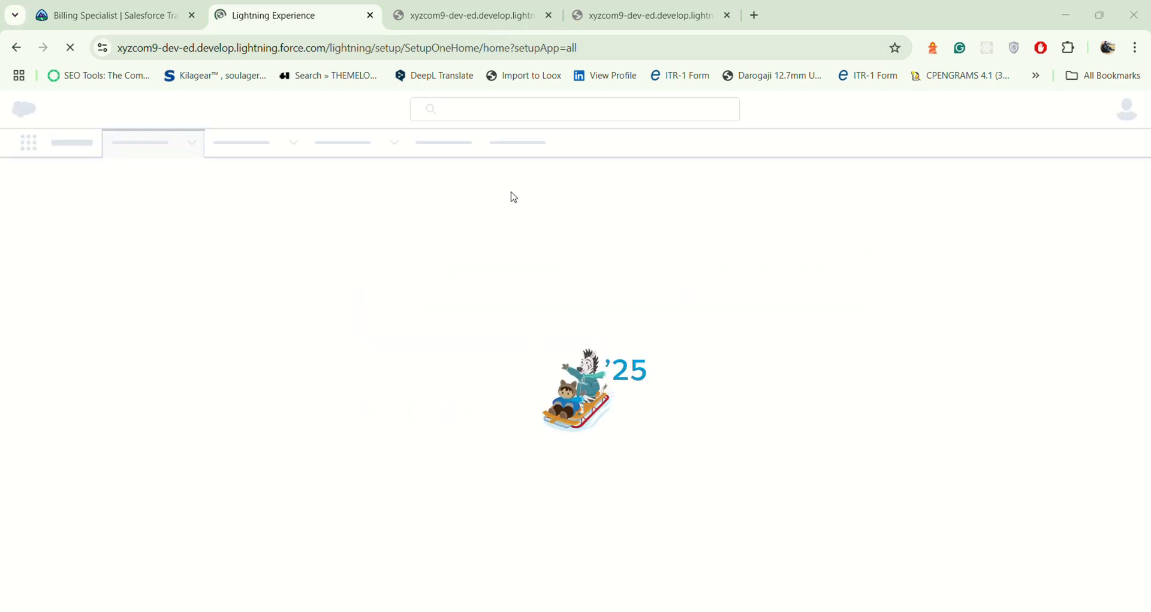
{"action": "left_click", "coordinate": [426, 15]}
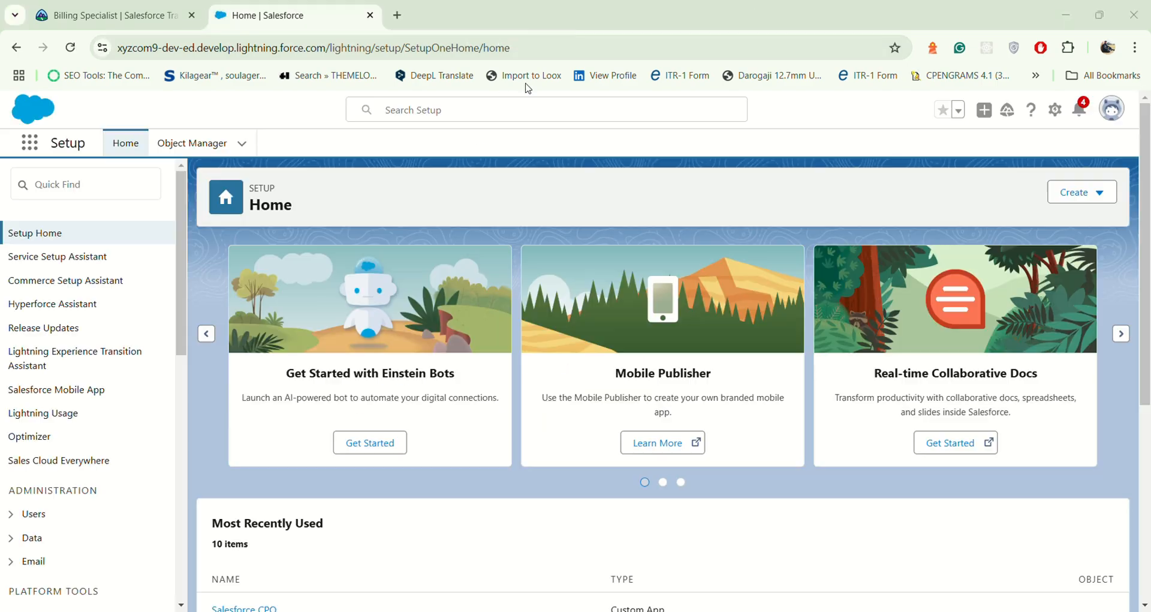
Search the Object Manager for "order" and open the Order Product Consumption Schedule object.
{"action": "left_click", "coordinate": [187, 143]}
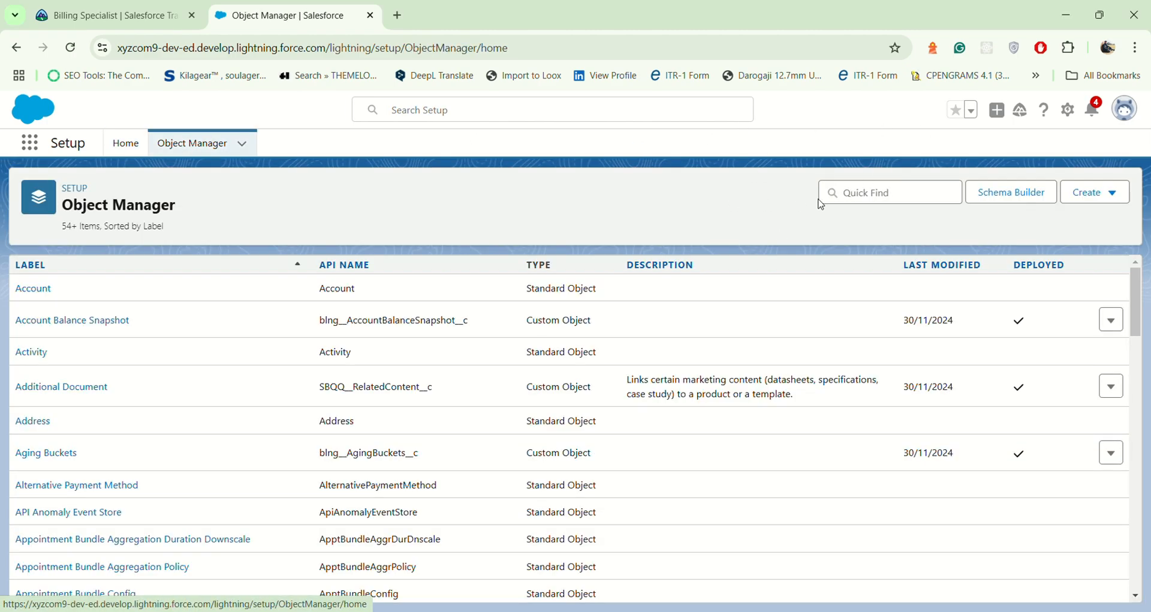
{"action": "left_click", "coordinate": [900, 193]}
{"action": "key", "text": "Caps_Lock"}
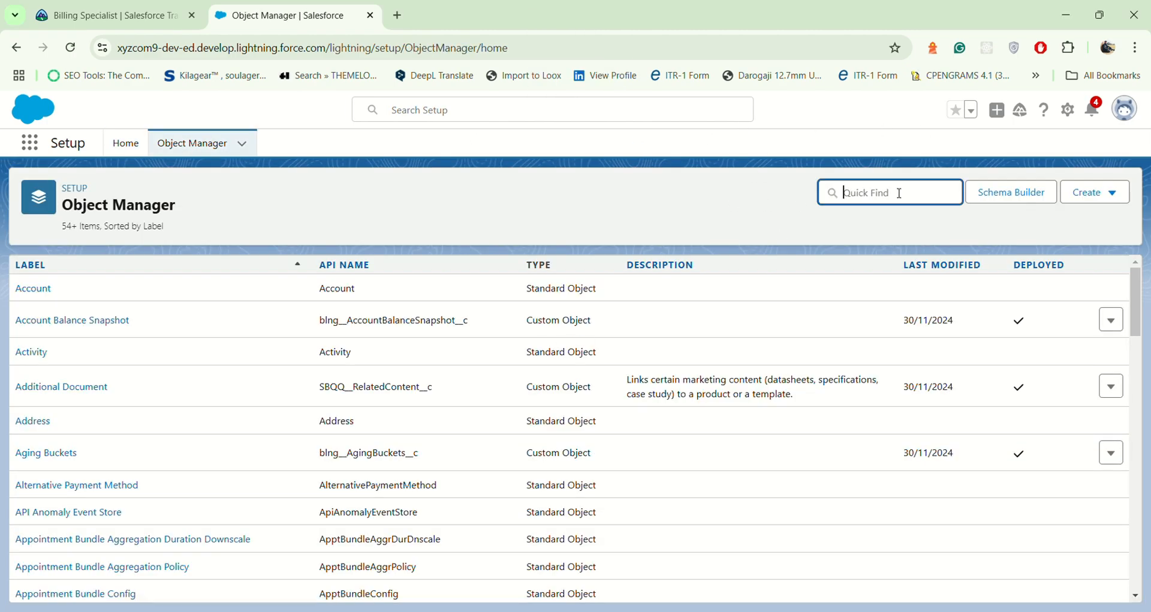
{"action": "key", "text": "Caps_Lock"}
{"action": "type", "text": "or"}
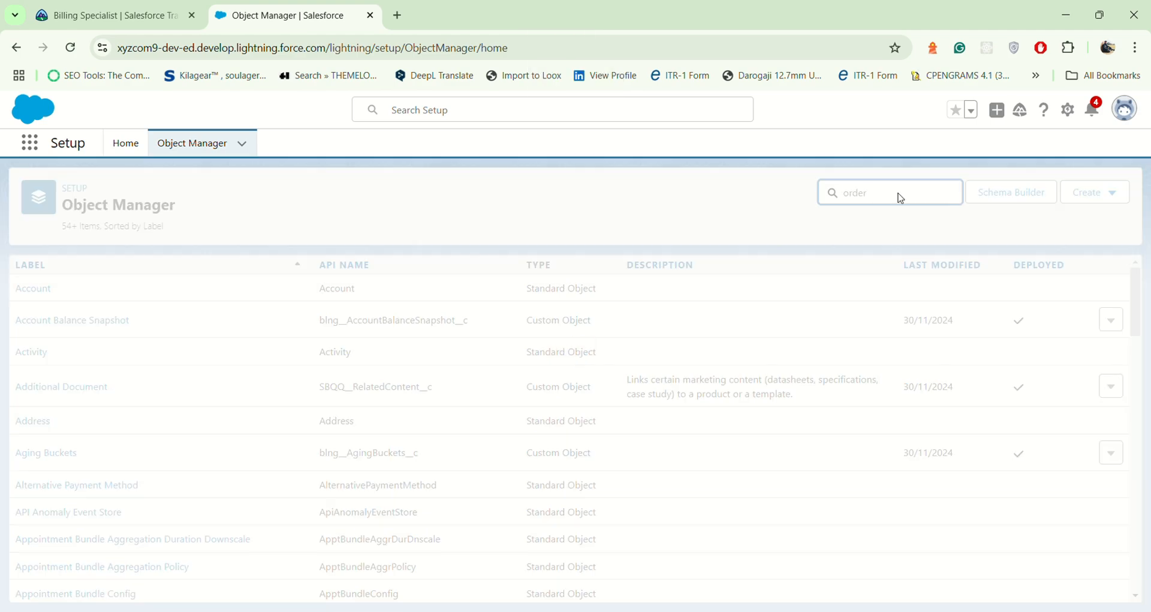
{"action": "type", "text": "der"}
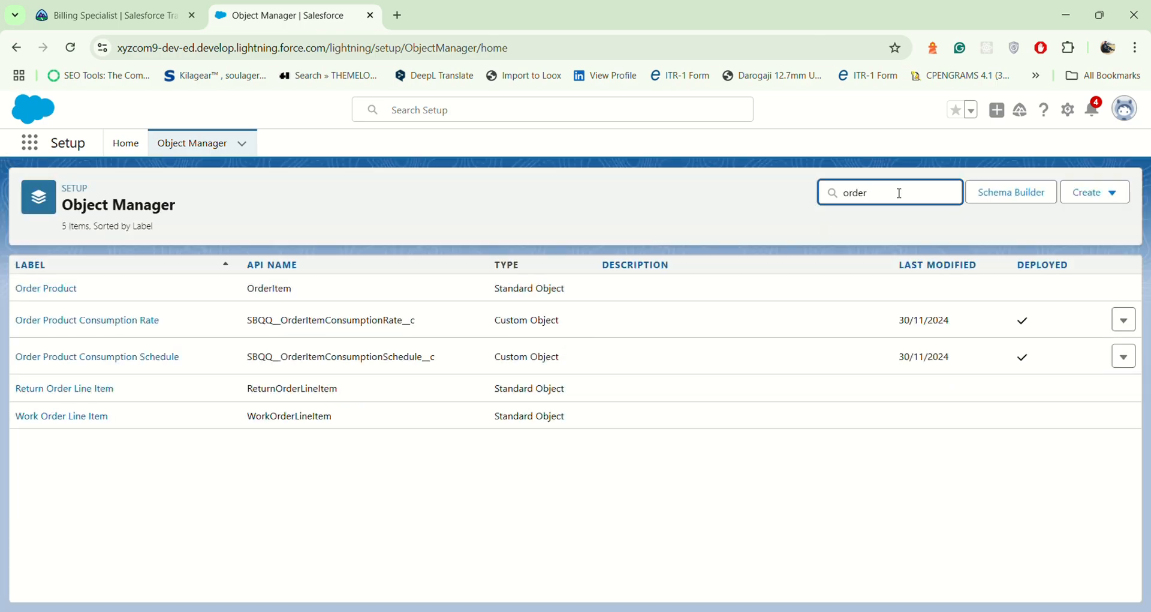
{"action": "left_click", "coordinate": [170, 358]}
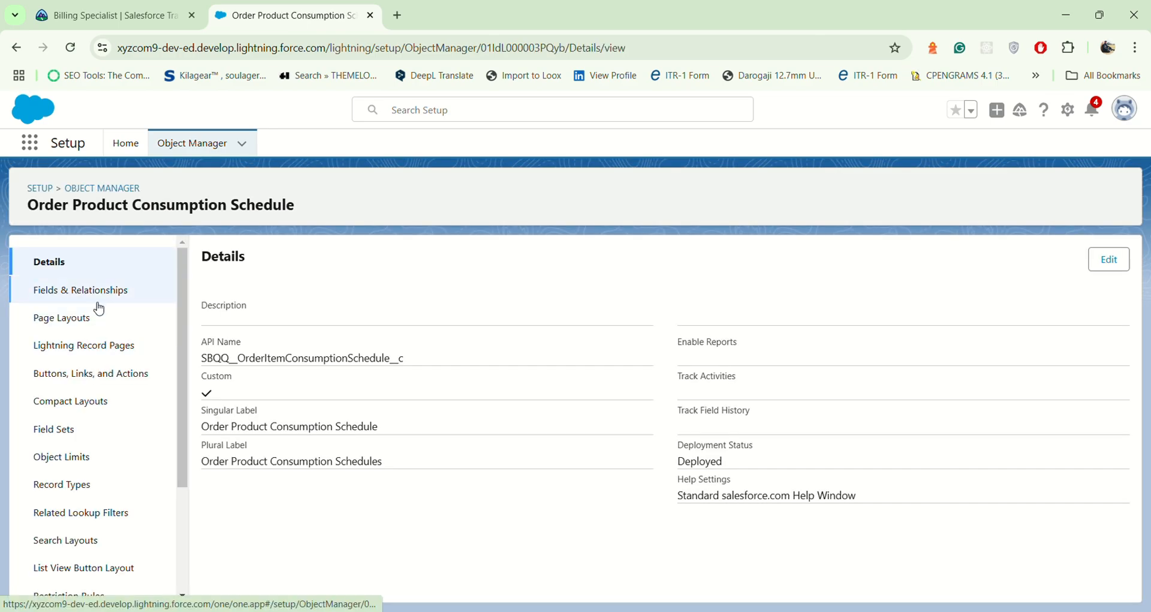
Open the Unit of Measure field of Order Product Consumption Schedule and go to its picklist values.
{"action": "left_click", "coordinate": [90, 303]}
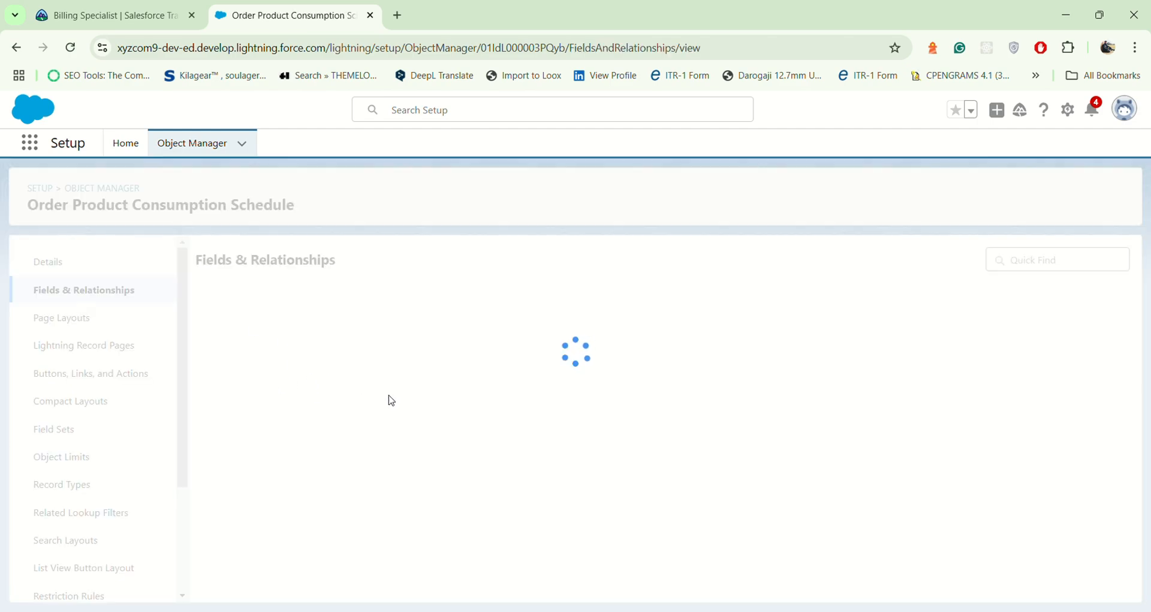
{"action": "scroll", "coordinate": [331, 501], "scroll_direction": "down", "scroll_amount": 6}
{"action": "scroll", "coordinate": [332, 500], "scroll_direction": "down", "scroll_amount": 3}
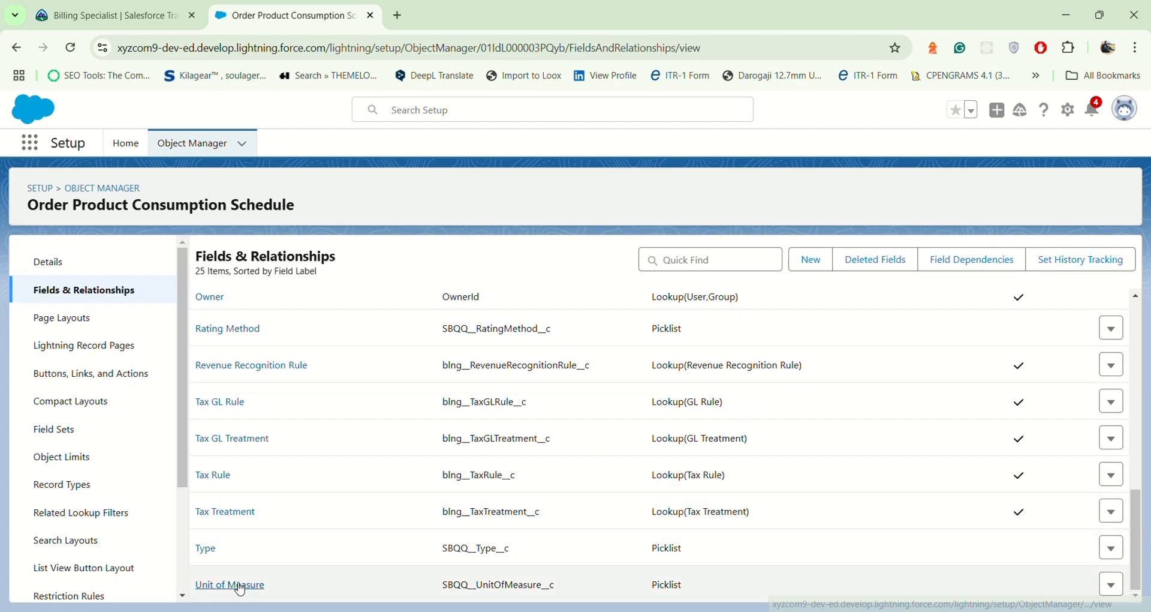
{"action": "left_click", "coordinate": [236, 586]}
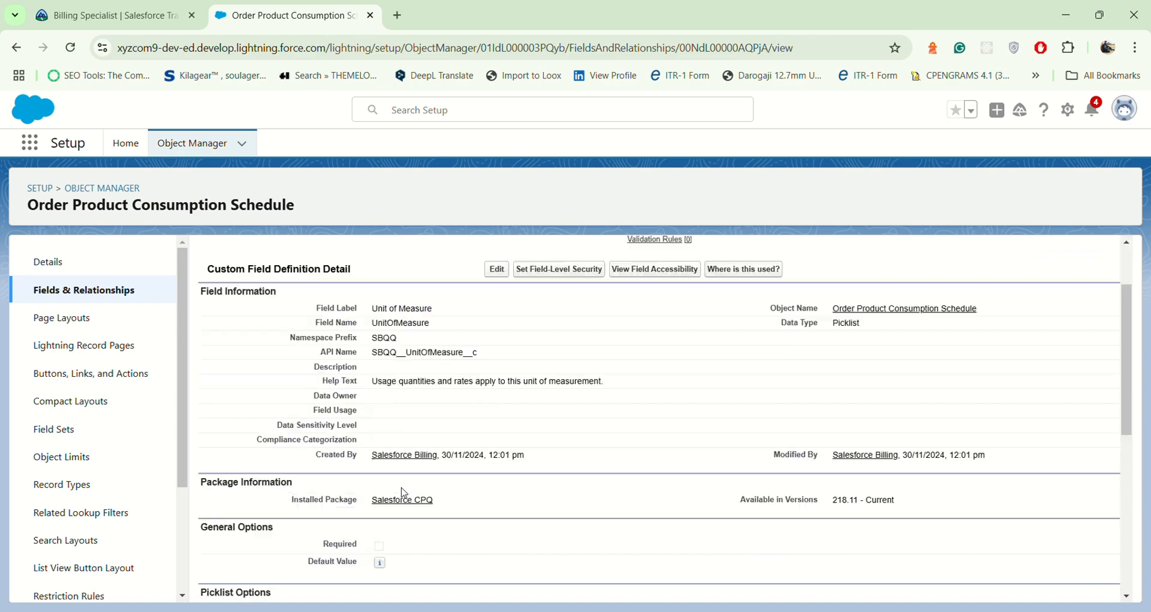
{"action": "scroll", "coordinate": [404, 492], "scroll_direction": "down", "scroll_amount": 10}
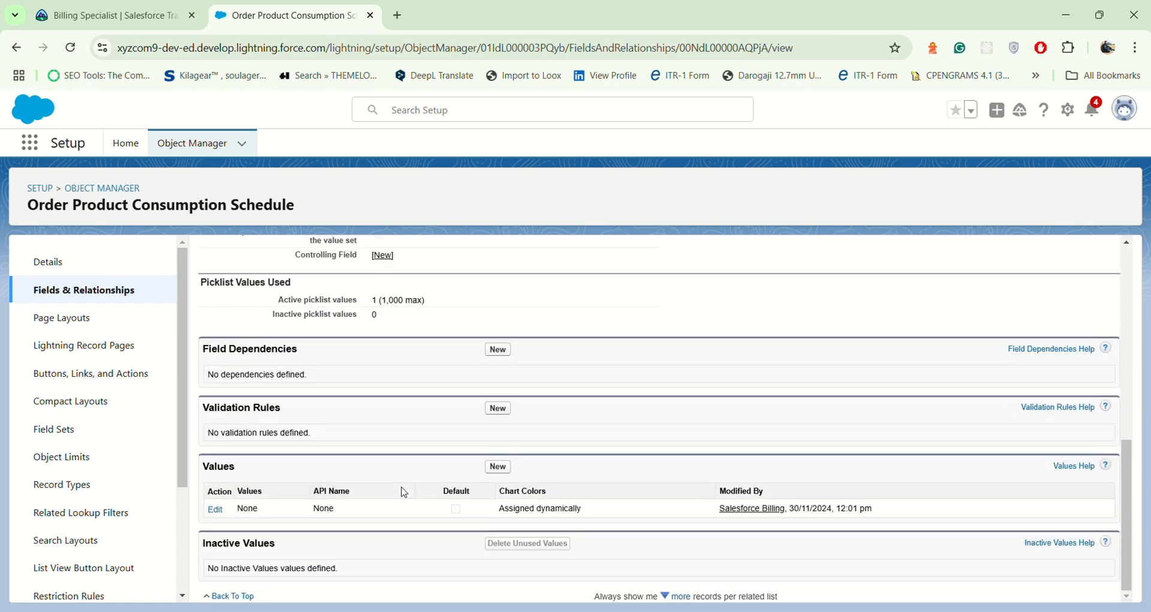
Add the picklist value Micron, copied from the Trailhead requirements, to the Unit of Measure field and save it.
{"action": "left_click", "coordinate": [497, 468]}
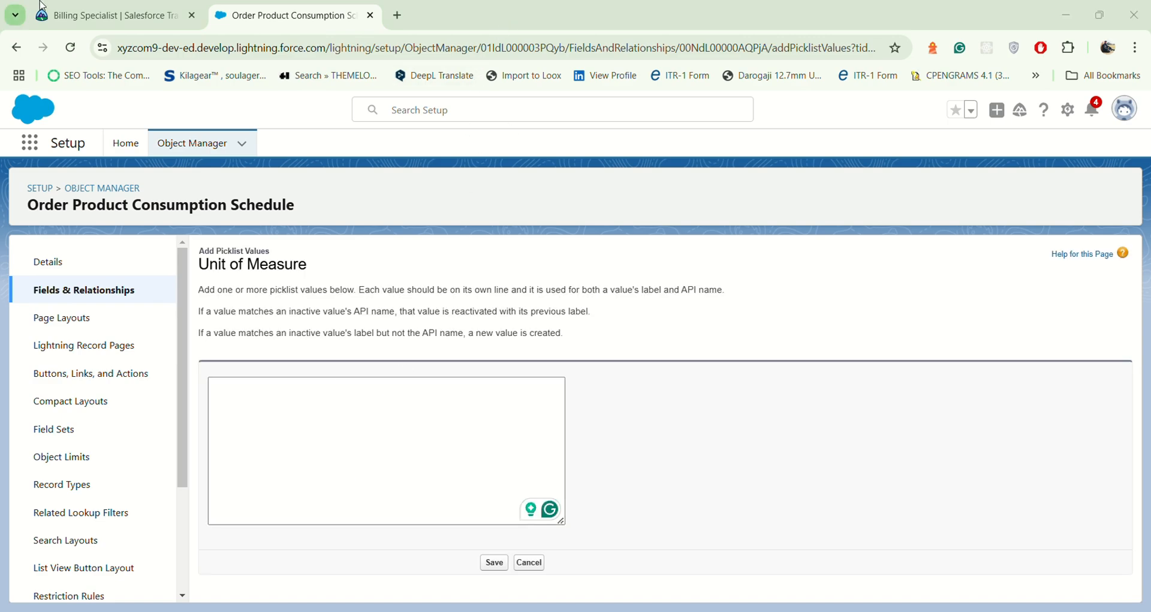
{"action": "left_click", "coordinate": [90, 16]}
{"action": "left_click_drag", "start_coordinate": [629, 489], "coordinate": [660, 491]}
{"action": "key", "text": "ctrl+c"}
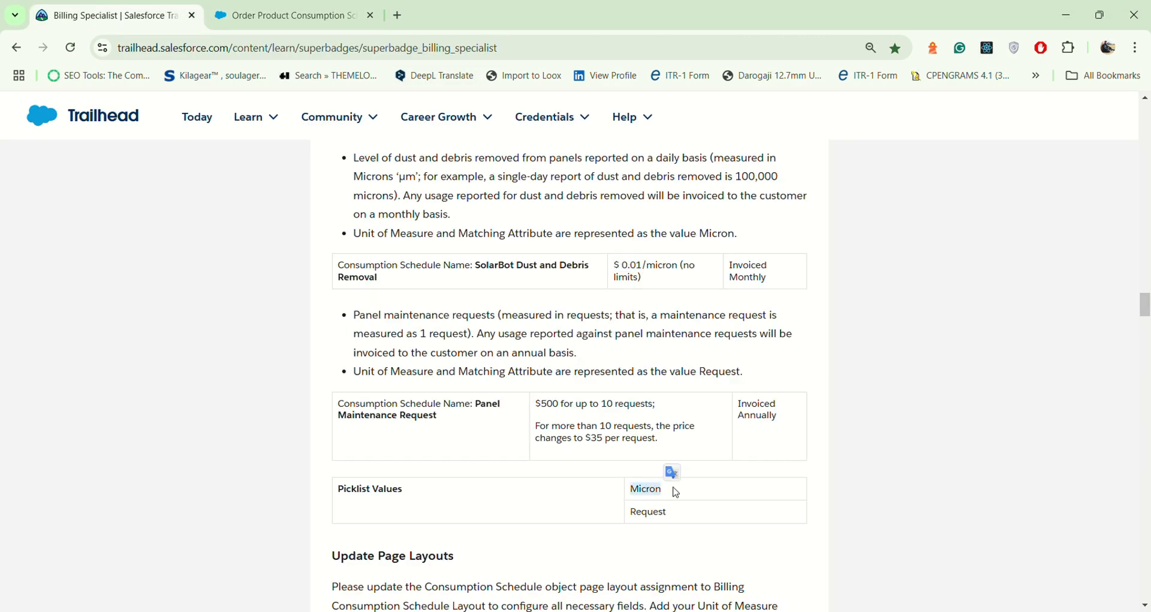
{"action": "left_click", "coordinate": [346, 14]}
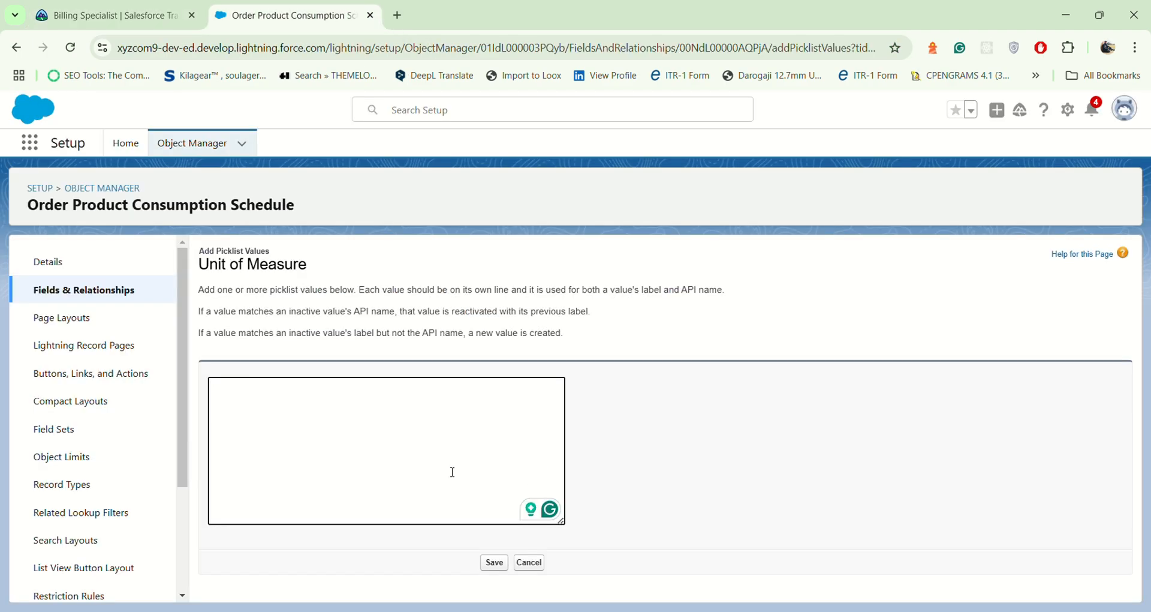
{"action": "key", "text": "ctrl+v"}
{"action": "left_click", "coordinate": [485, 564]}
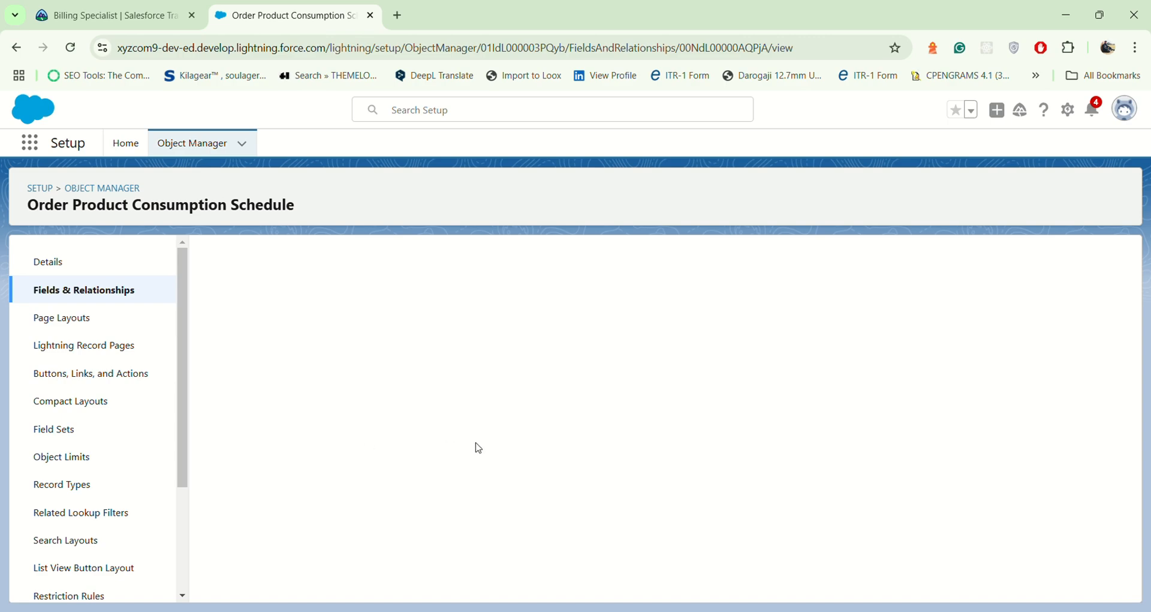
Add the picklist value Request, copied from the Trailhead requirements, to the Unit of Measure field, save it and review the value list.
{"action": "scroll", "coordinate": [503, 451], "scroll_direction": "down", "scroll_amount": 5}
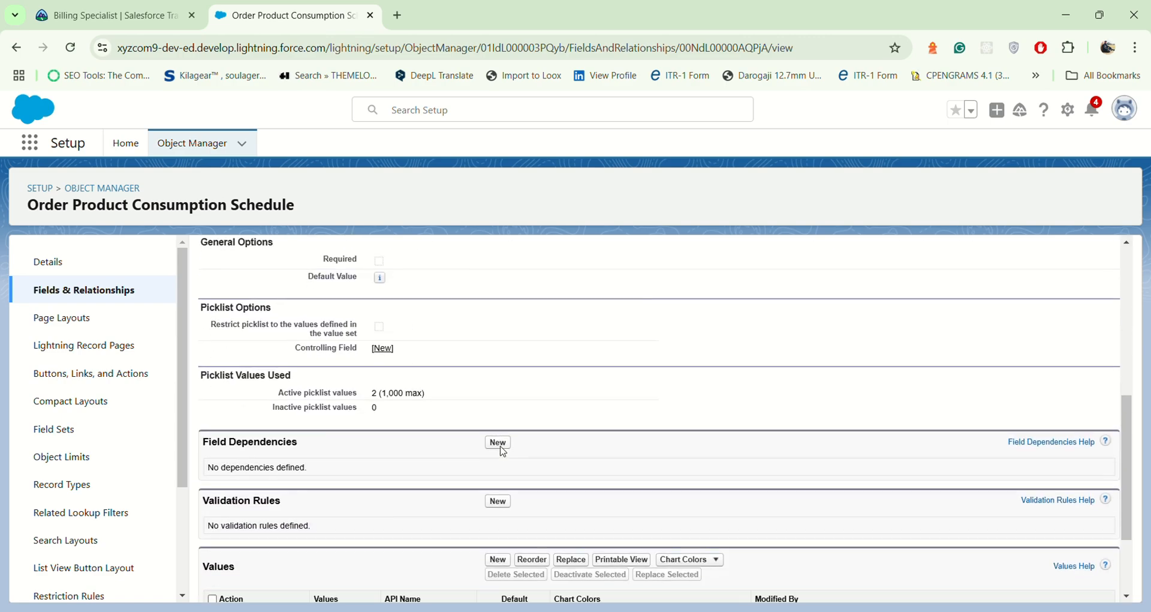
{"action": "scroll", "coordinate": [503, 451], "scroll_direction": "down", "scroll_amount": 2}
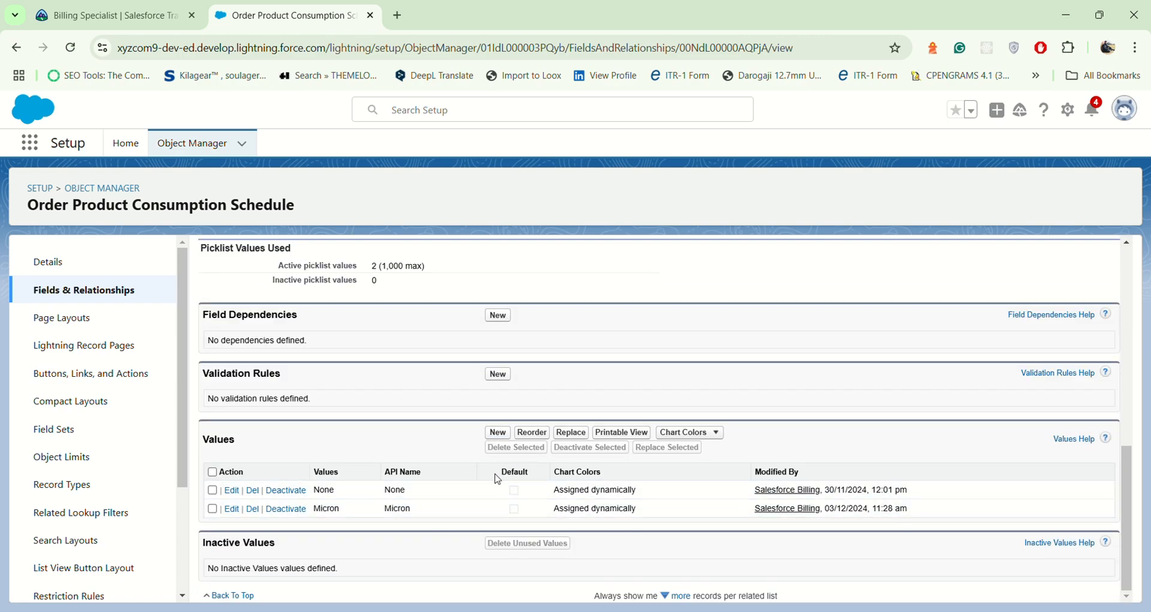
{"action": "left_click", "coordinate": [498, 432]}
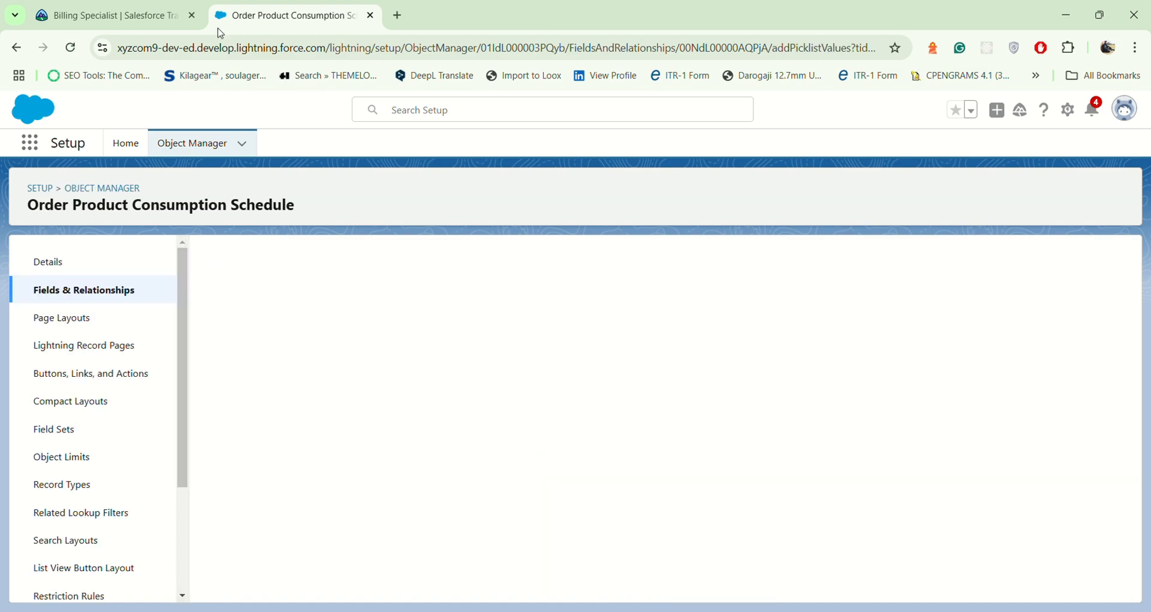
{"action": "left_click", "coordinate": [131, 7]}
{"action": "left_click_drag", "start_coordinate": [635, 514], "coordinate": [675, 517]}
{"action": "key", "text": "ctrl+c"}
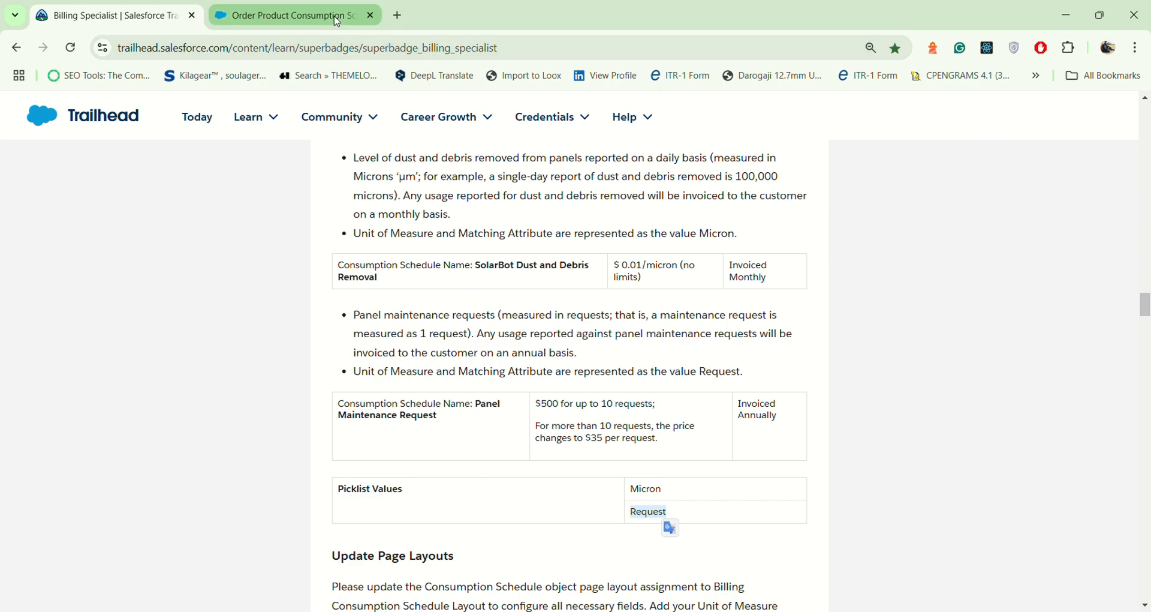
{"action": "left_click", "coordinate": [288, 15]}
{"action": "left_click", "coordinate": [395, 450]}
{"action": "key", "text": "ctrl+v"}
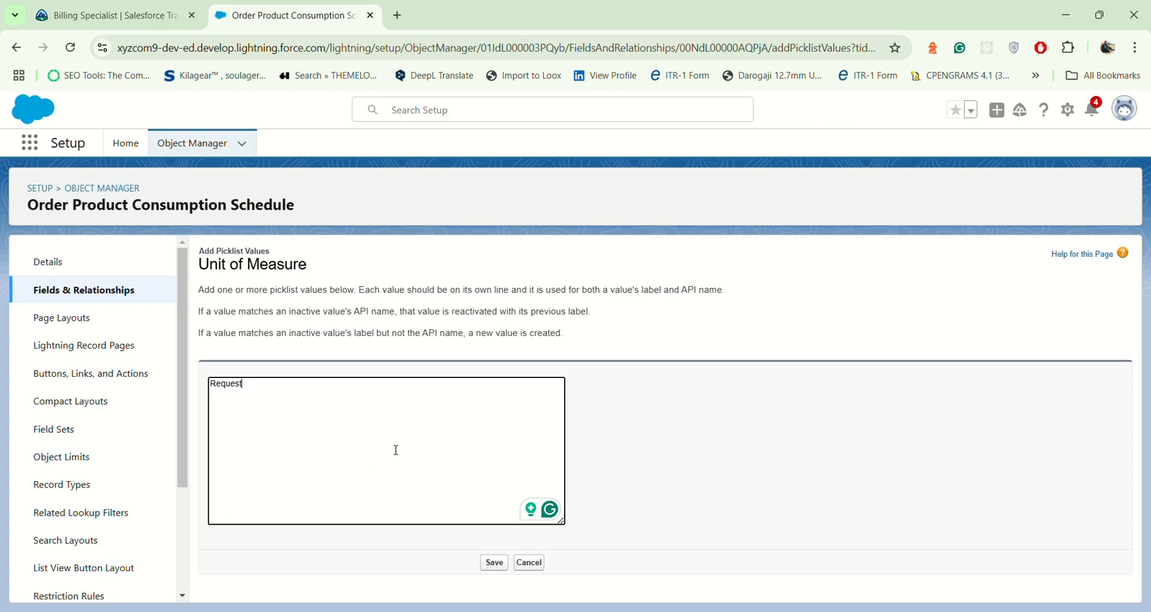
{"action": "left_click", "coordinate": [494, 562]}
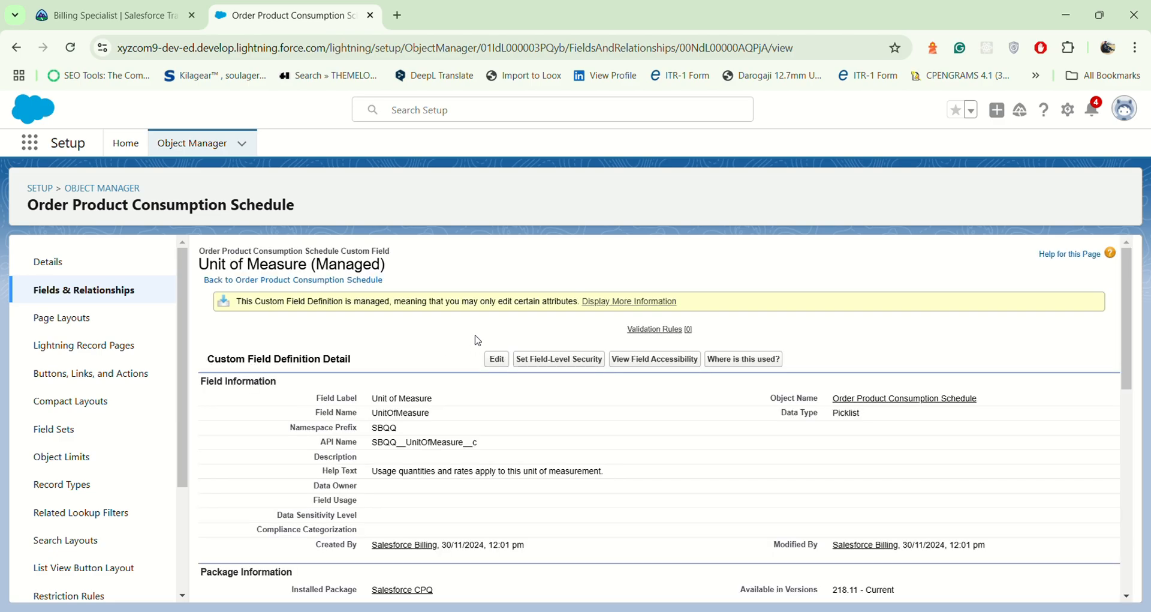
{"action": "scroll", "coordinate": [474, 348], "scroll_direction": "down", "scroll_amount": 10}
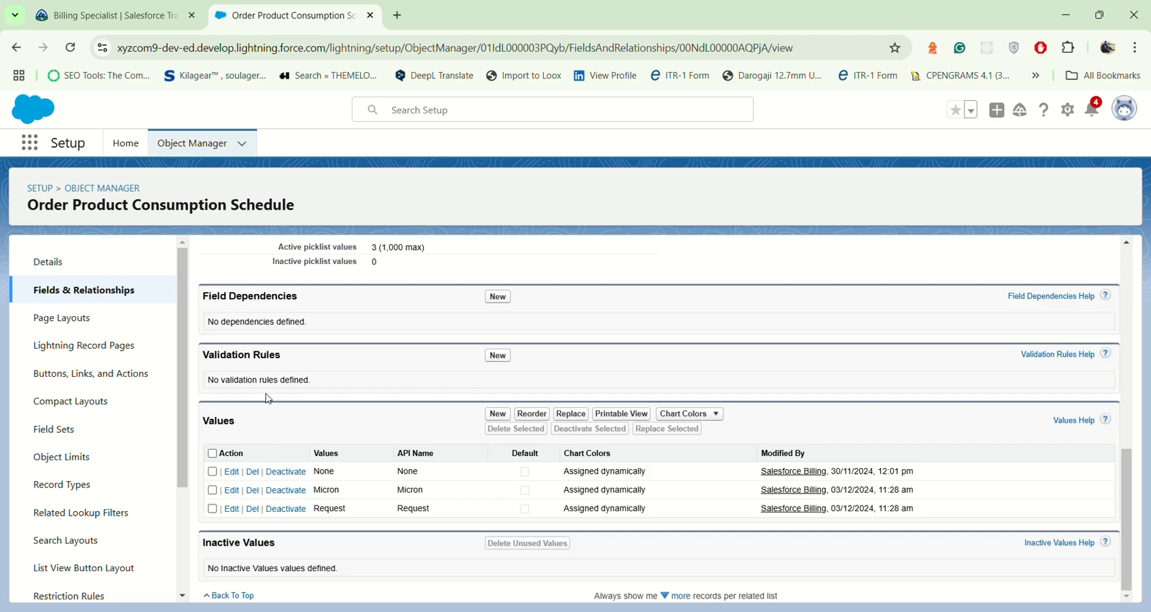
Go to the challenge list on the Trailhead superbadge page and run the check for challenge 3, Consumption Schedule Values.
{"action": "left_click", "coordinate": [90, 9]}
{"action": "scroll", "coordinate": [555, 293], "scroll_direction": "down", "scroll_amount": 10}
{"action": "scroll", "coordinate": [550, 401], "scroll_direction": "down", "scroll_amount": 20}
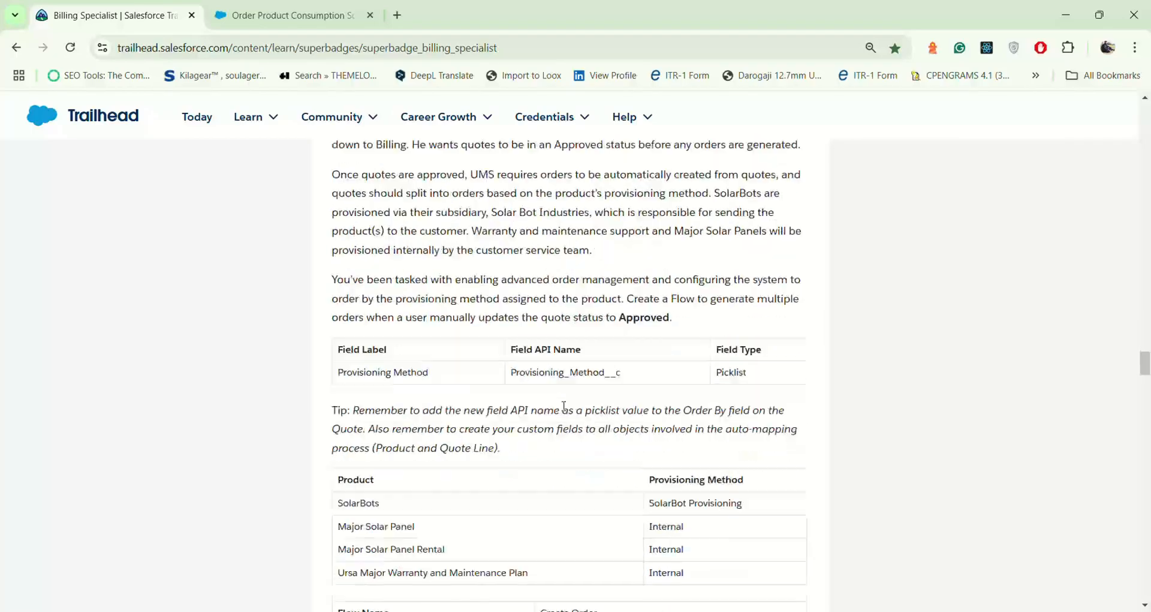
{"action": "scroll", "coordinate": [587, 402], "scroll_direction": "down", "scroll_amount": 20}
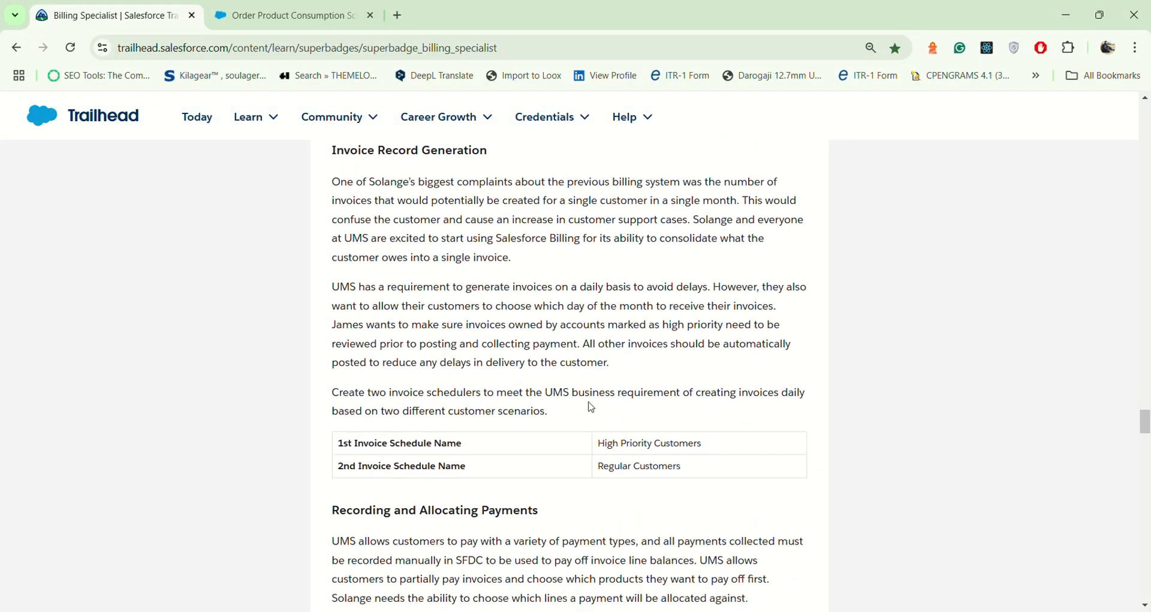
{"action": "scroll", "coordinate": [642, 432], "scroll_direction": "down", "scroll_amount": 5}
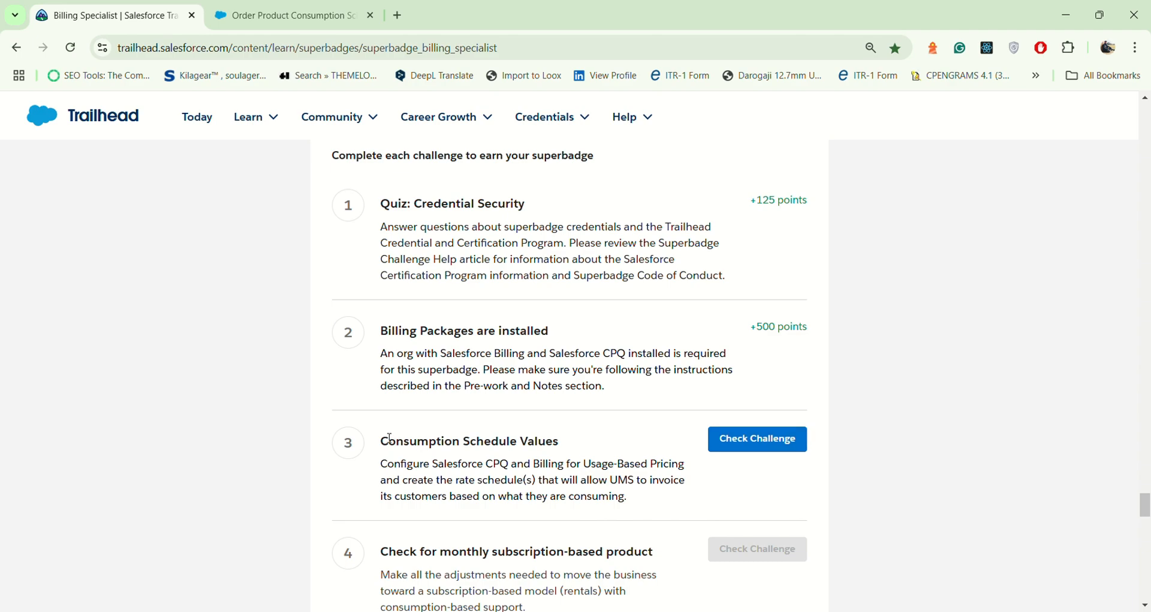
{"action": "left_click_drag", "start_coordinate": [390, 438], "coordinate": [674, 504]}
{"action": "left_click", "coordinate": [759, 440]}
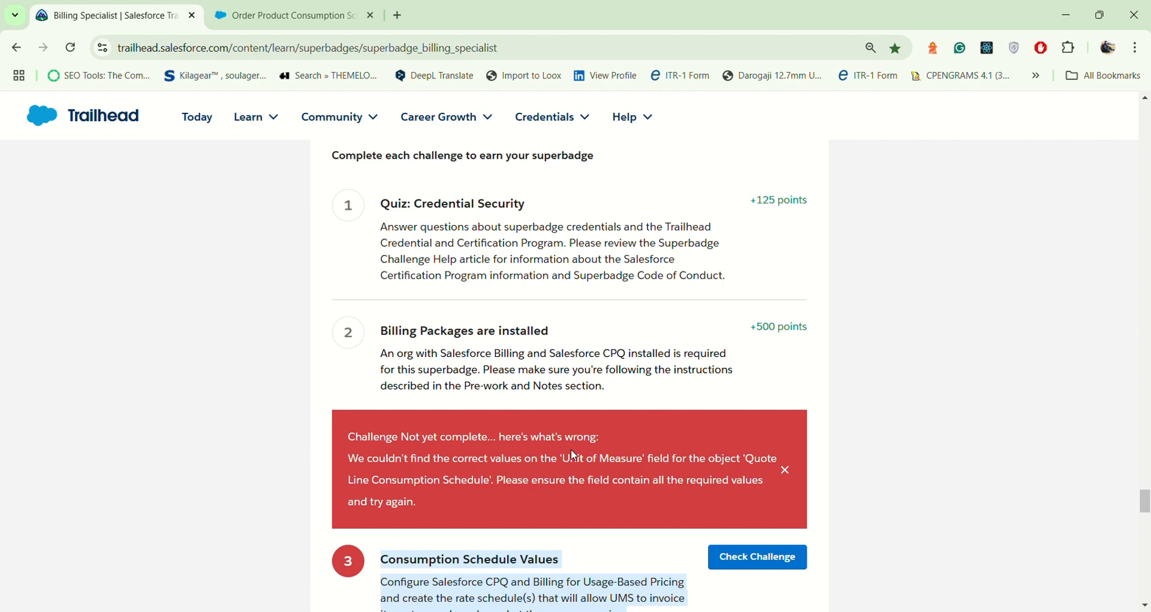
Review the required picklist values on Trailhead and open the Quote Line Consumption Schedule object's fields in the Salesforce Object Manager.
{"action": "scroll", "coordinate": [571, 449], "scroll_direction": "down", "scroll_amount": 4}
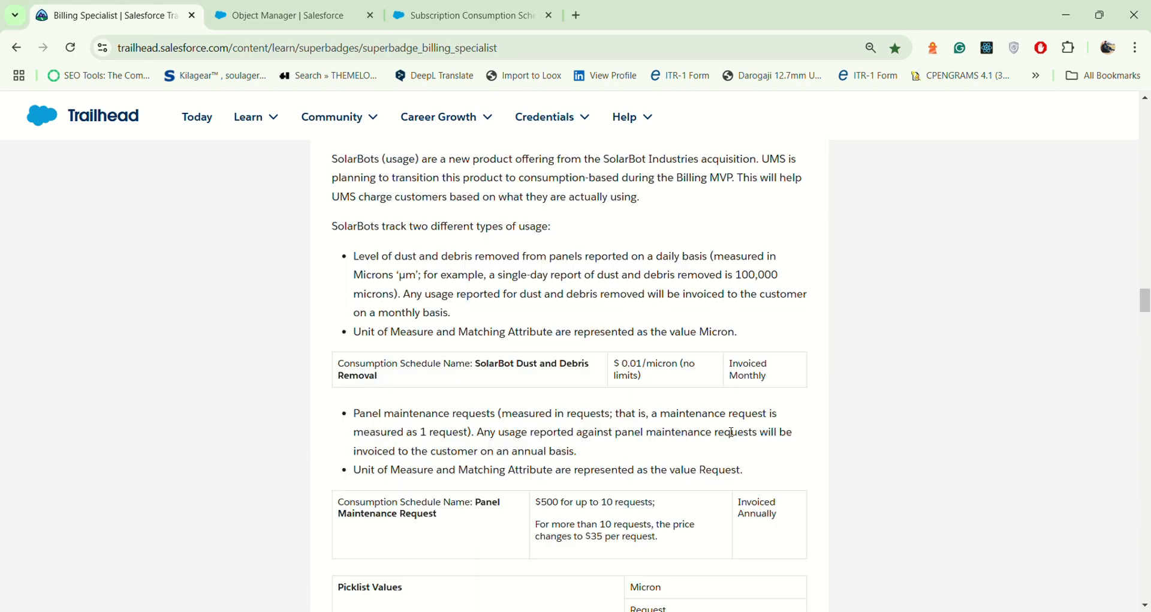
{"action": "scroll", "coordinate": [545, 445], "scroll_direction": "down", "scroll_amount": 1}
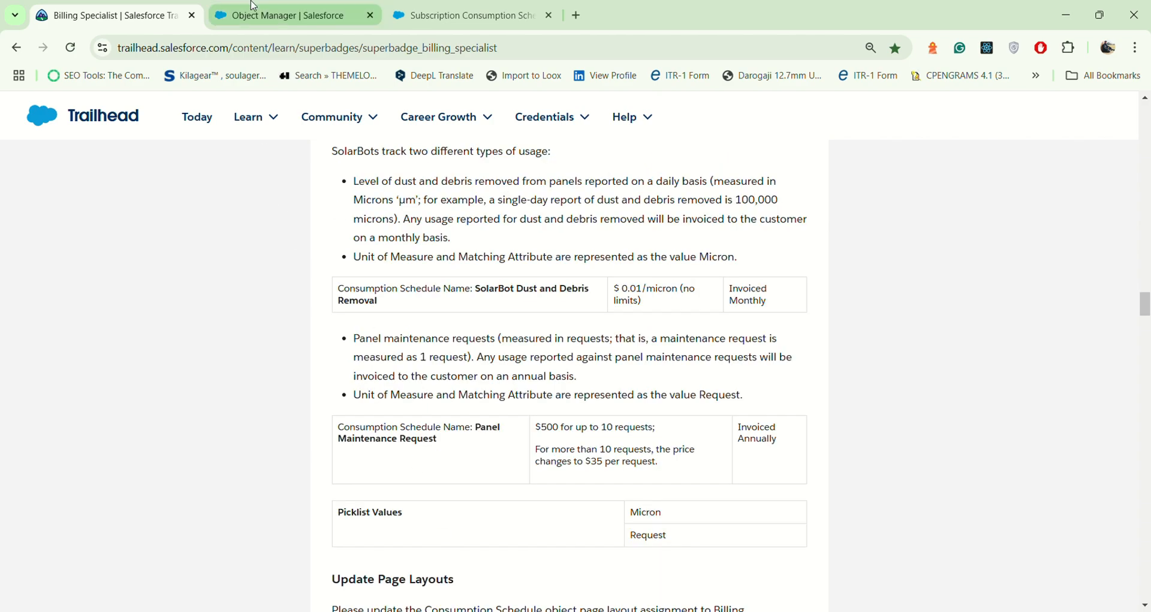
{"action": "left_click", "coordinate": [273, 14]}
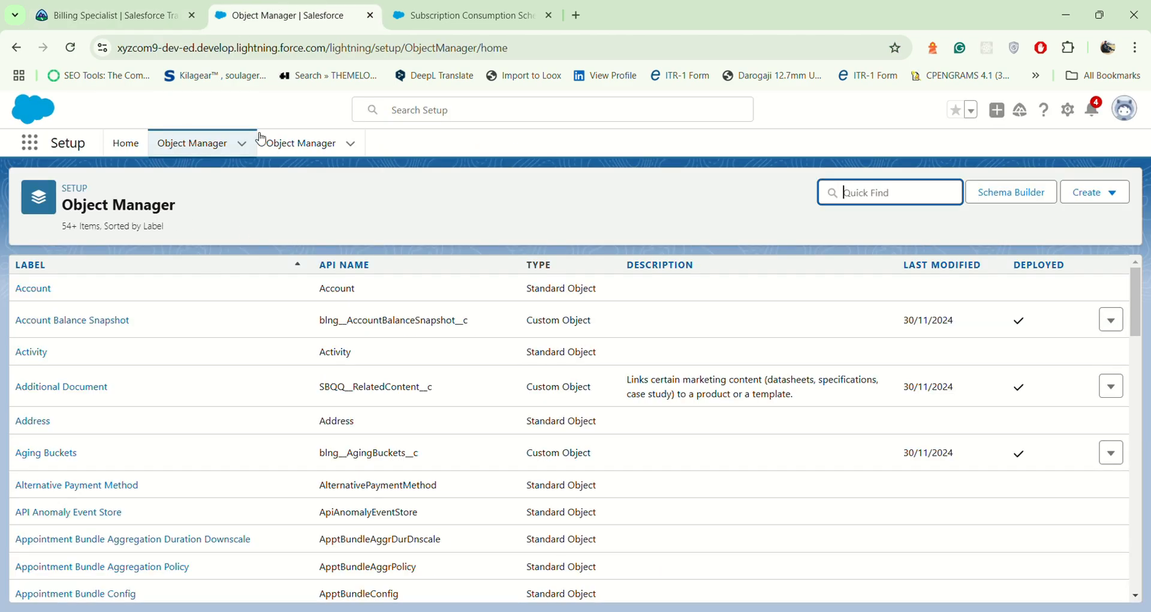
{"action": "left_click", "coordinate": [177, 145]}
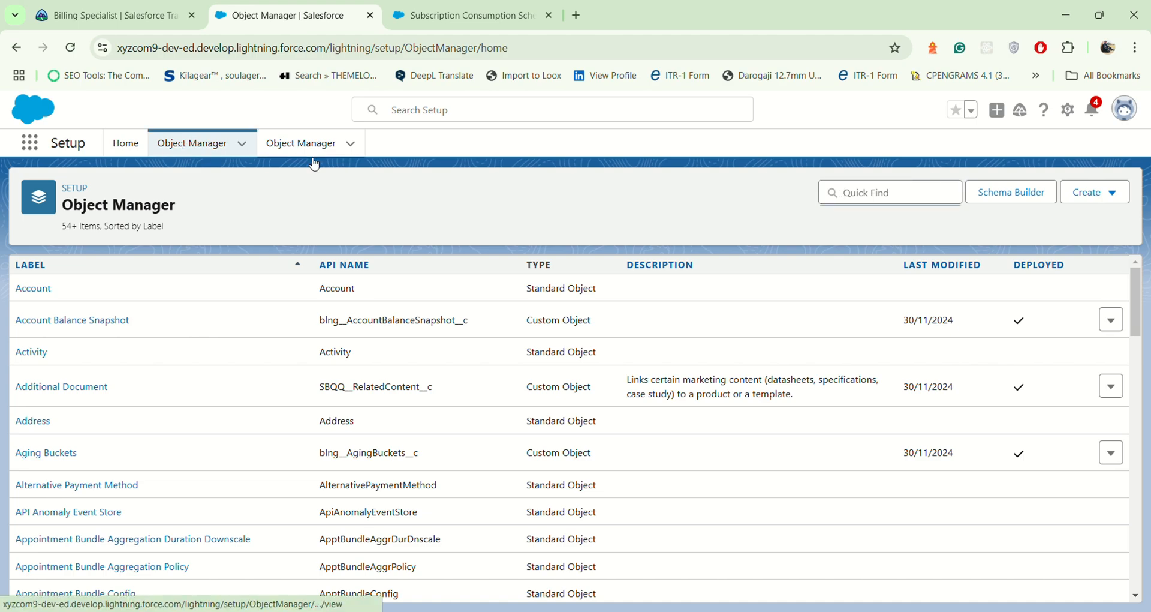
{"action": "left_click", "coordinate": [921, 185]}
{"action": "type", "text": "Consumption Schedule"}
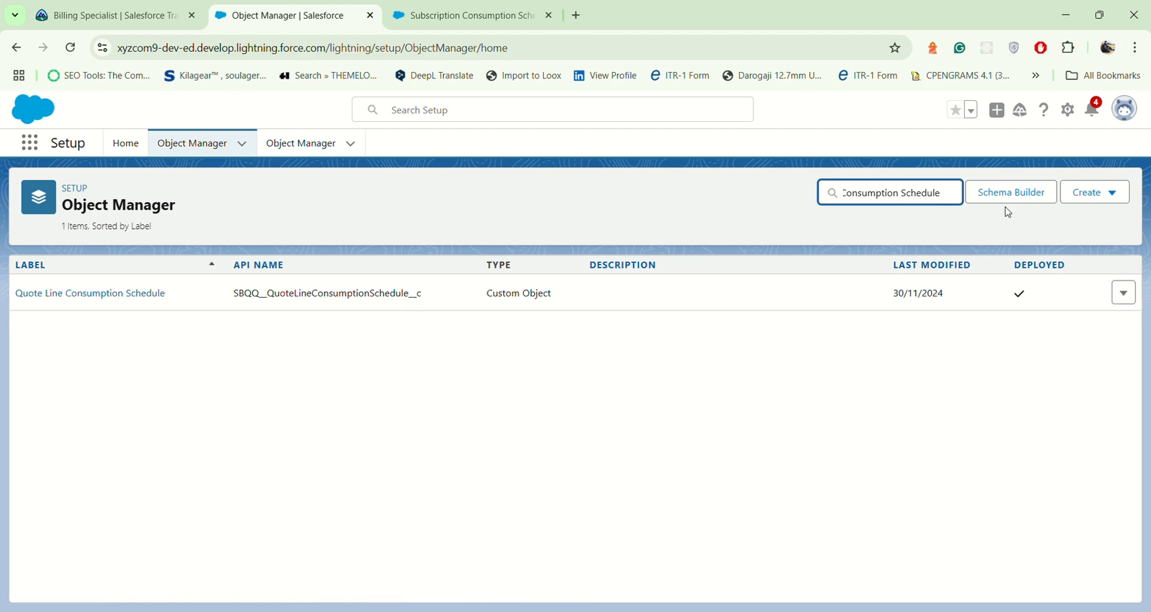
{"action": "left_click", "coordinate": [90, 298]}
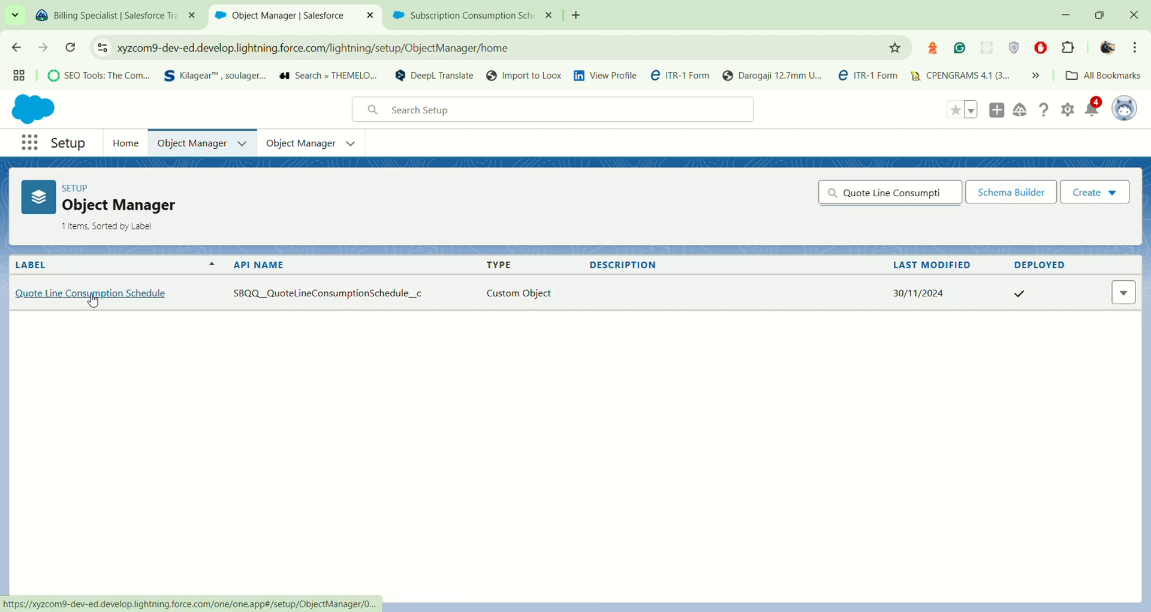
{"action": "left_click", "coordinate": [110, 300]}
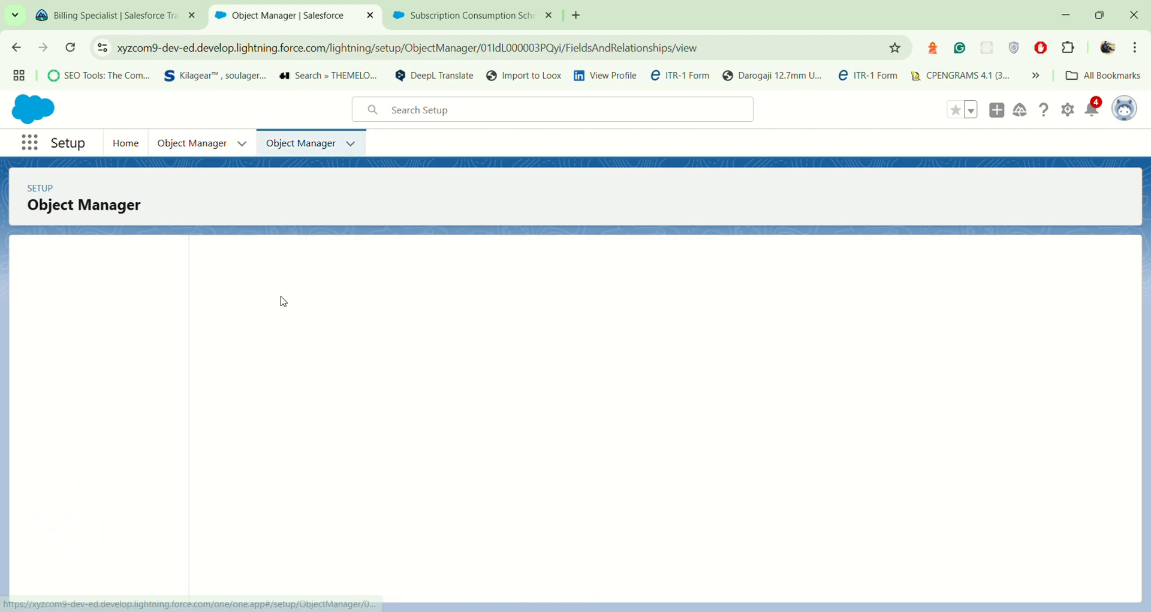
Open the Unit of Measure field of Quote Line Consumption Schedule and examine its Micron and Request picklist values.
{"action": "scroll", "coordinate": [301, 419], "scroll_direction": "down", "scroll_amount": 2}
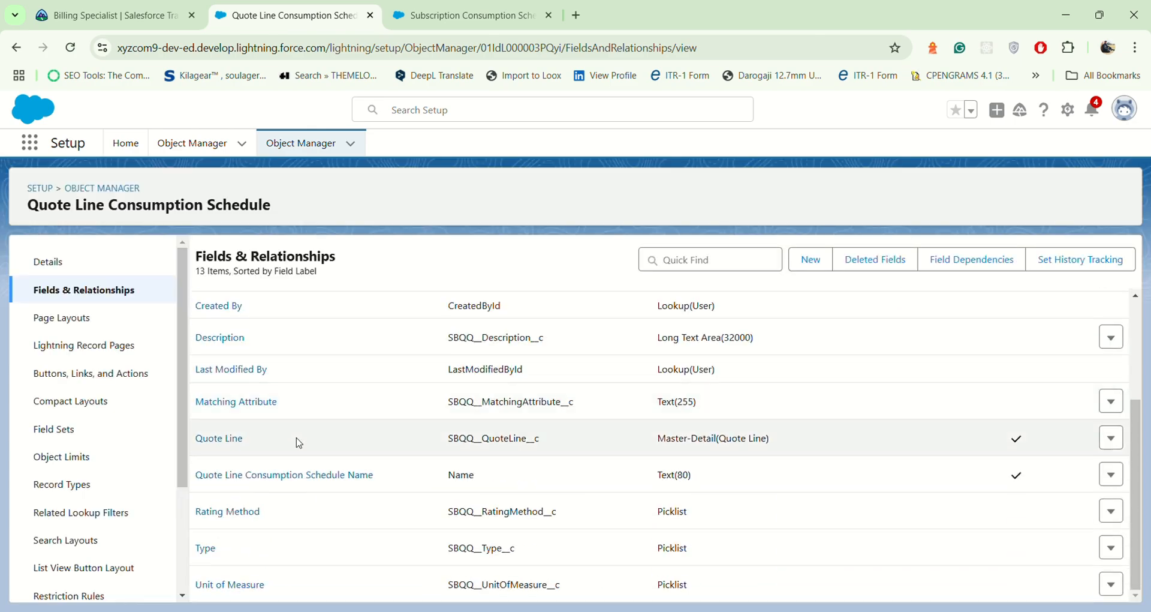
{"action": "left_click", "coordinate": [235, 585]}
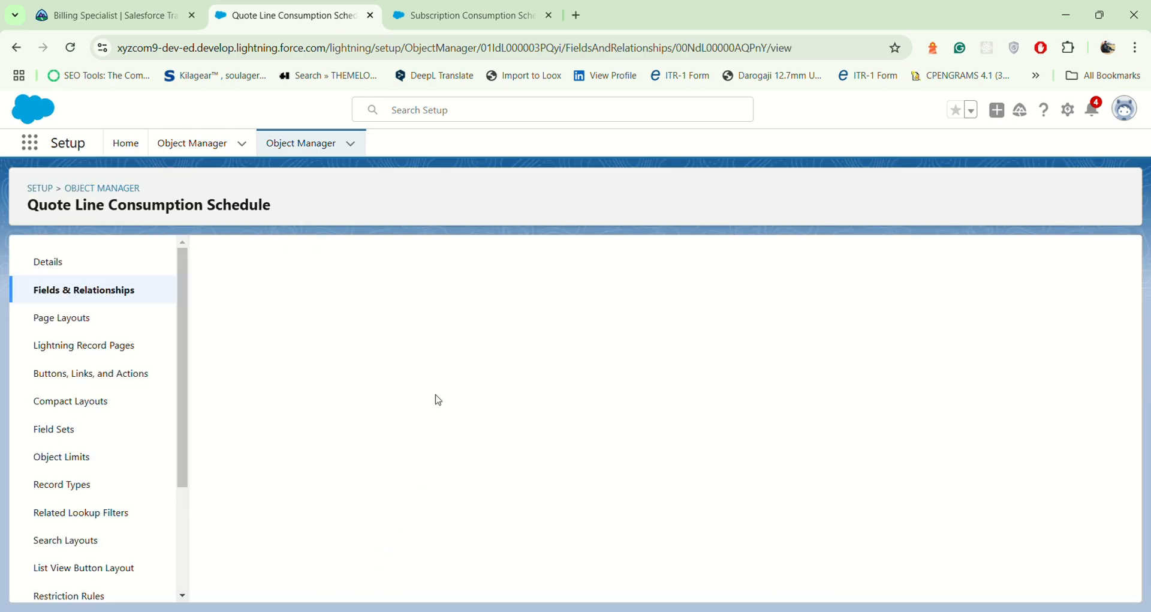
{"action": "scroll", "coordinate": [386, 430], "scroll_direction": "down", "scroll_amount": 10}
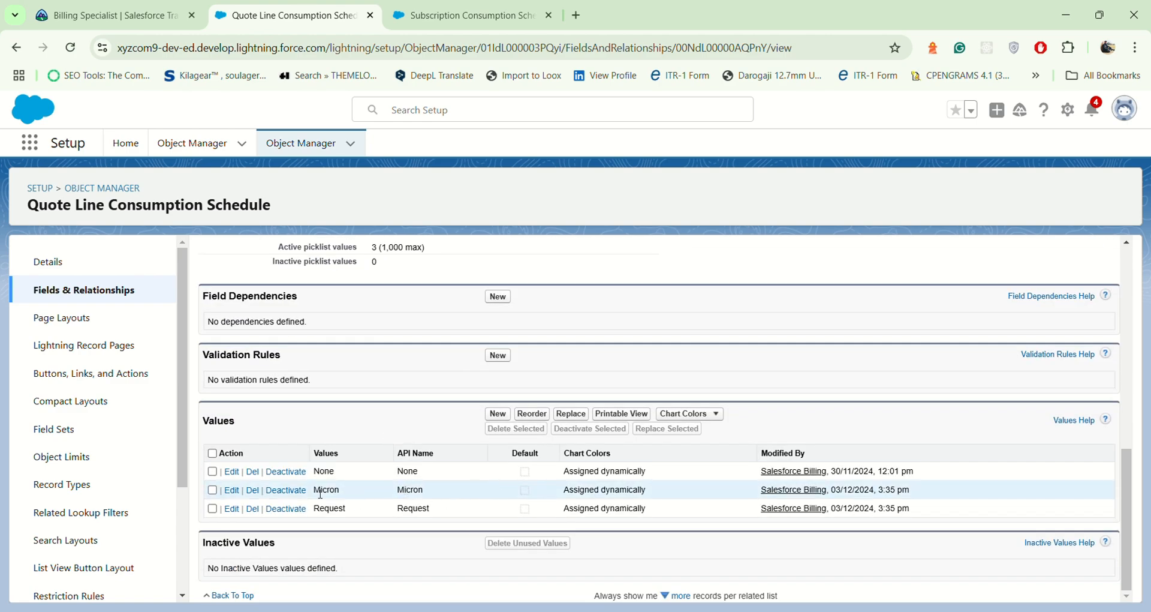
{"action": "left_click_drag", "start_coordinate": [316, 490], "coordinate": [372, 526]}
{"action": "left_click", "coordinate": [373, 526]}
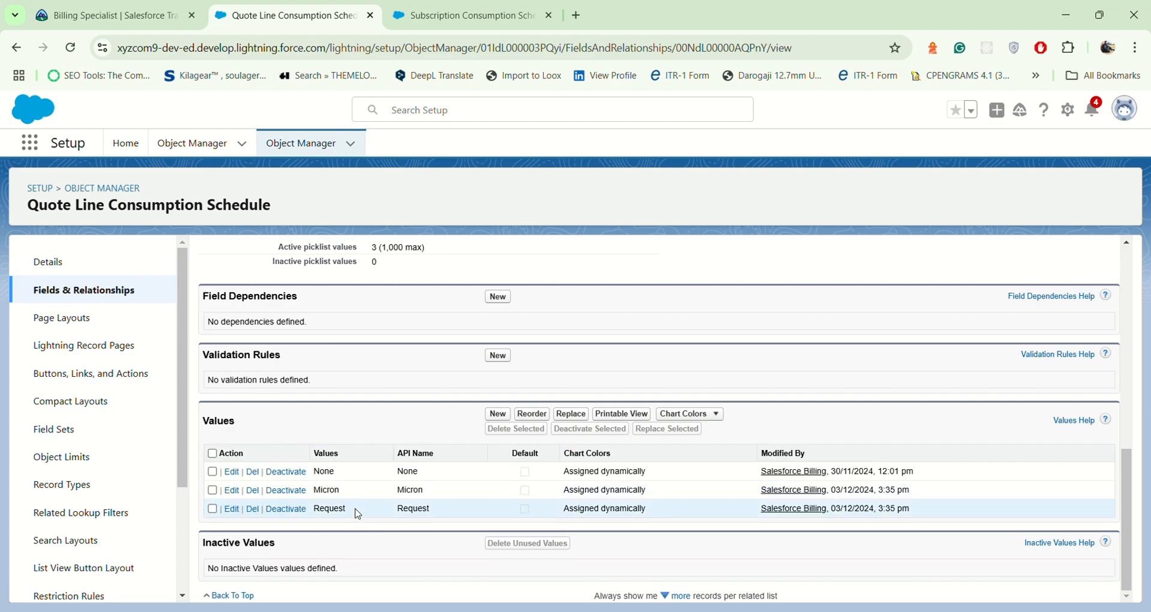
{"action": "left_click", "coordinate": [500, 418]}
{"action": "left_click", "coordinate": [150, 15]}
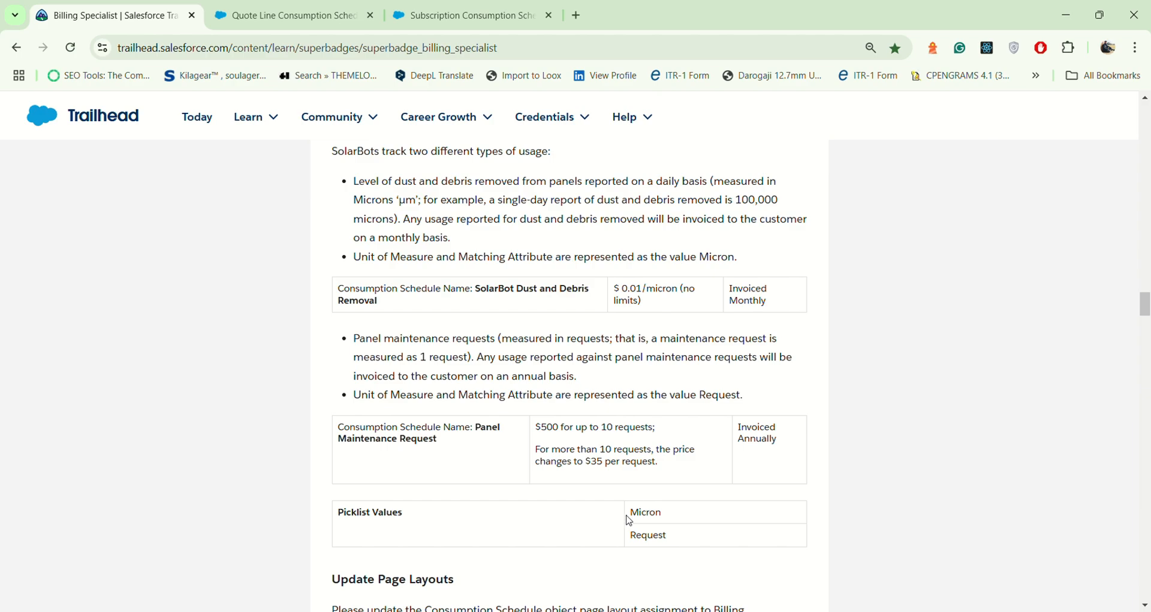
{"action": "left_click_drag", "start_coordinate": [629, 520], "coordinate": [667, 539]}
{"action": "key", "text": "ctrl+c"}
{"action": "left_click", "coordinate": [300, 6]}
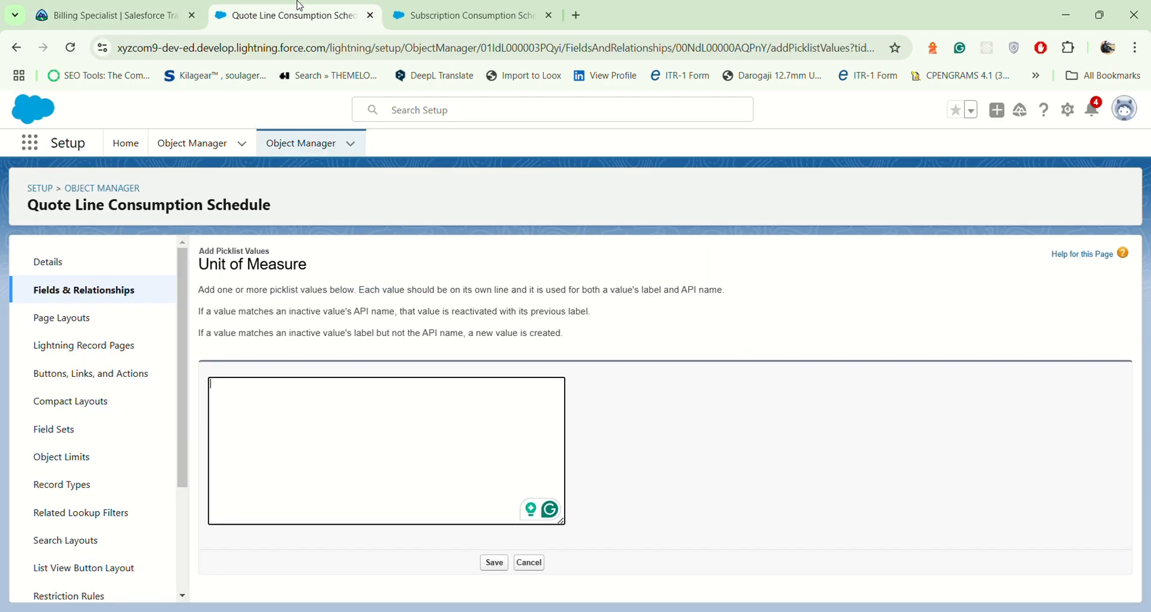
{"action": "key", "text": "ctrl+v"}
{"action": "key", "text": "ctrl+a"}
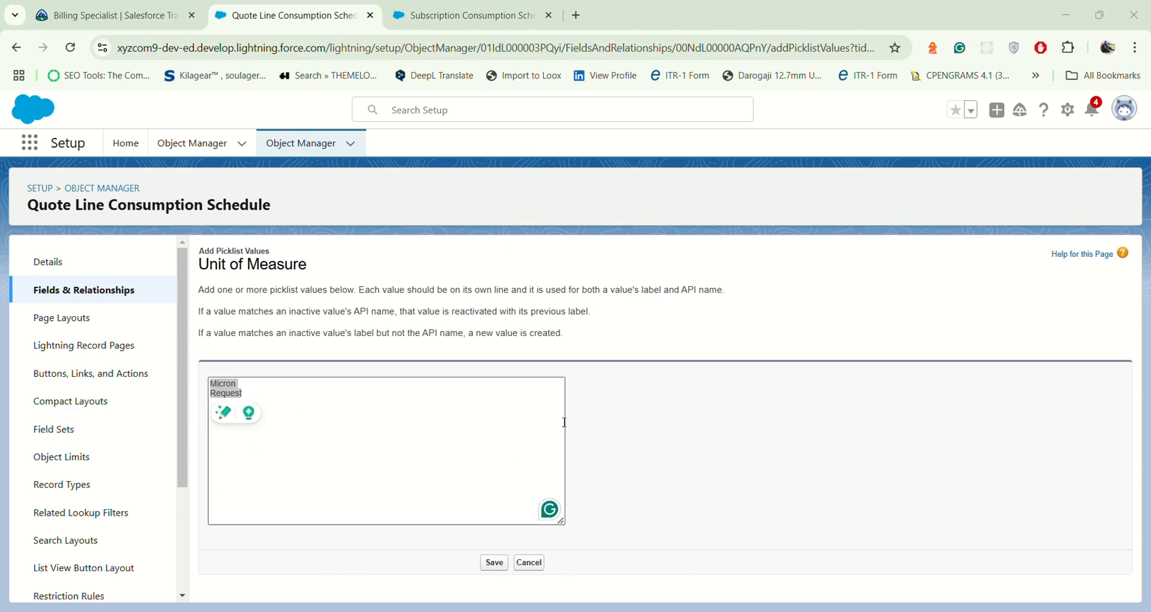
{"action": "left_click", "coordinate": [530, 562]}
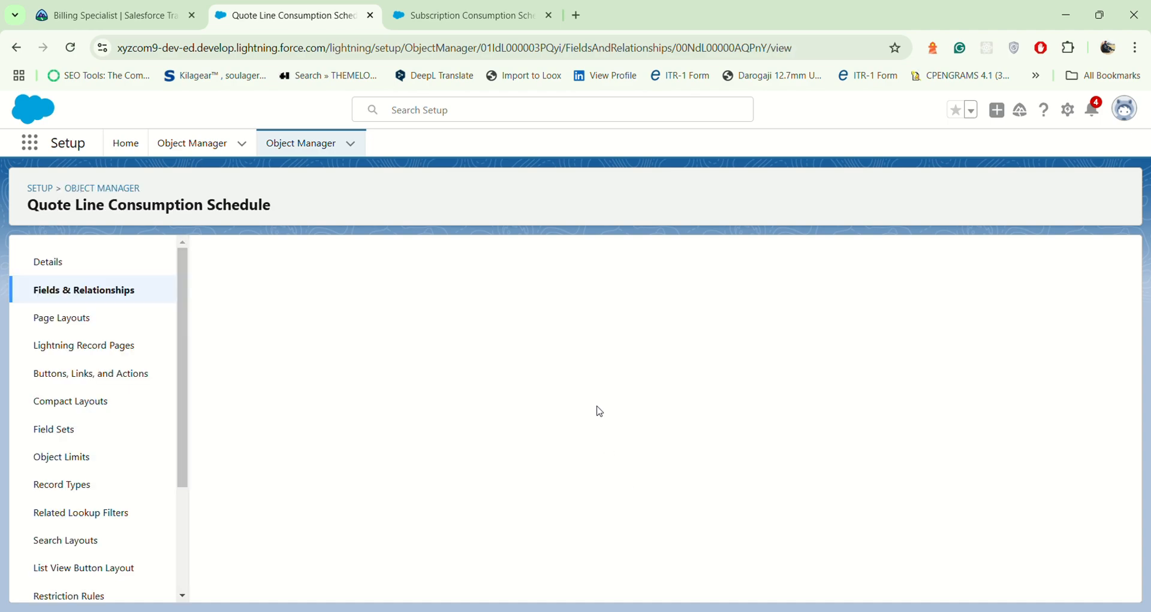
{"action": "scroll", "coordinate": [567, 448], "scroll_direction": "down", "scroll_amount": 10}
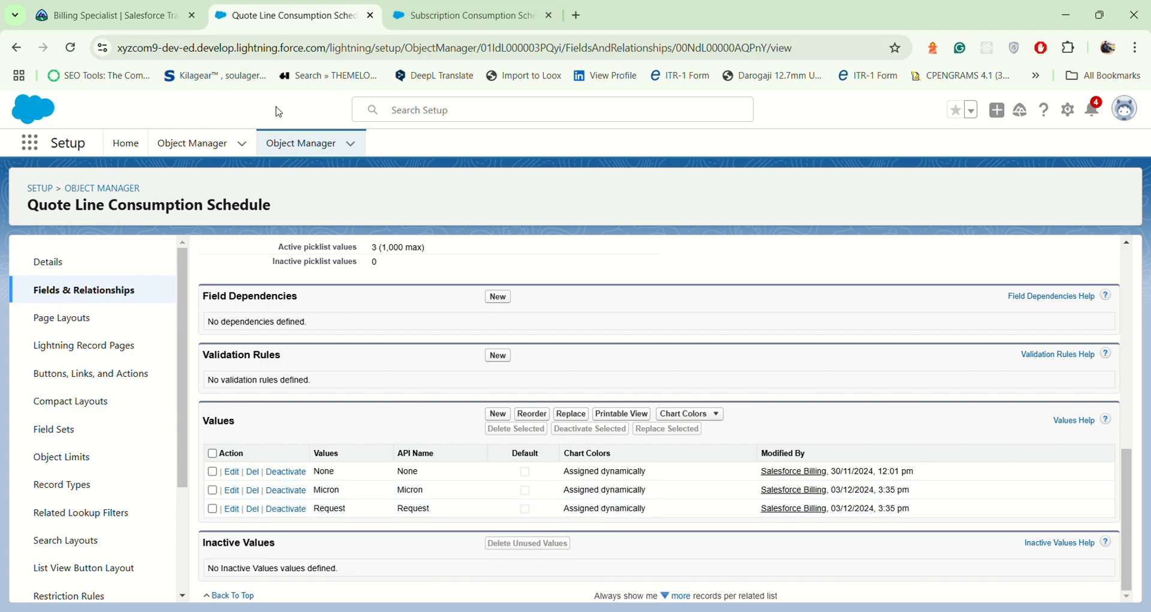
Find the Subscription Consumption Schedule object in the Object Manager and open its fields and relationships.
{"action": "left_click", "coordinate": [216, 142]}
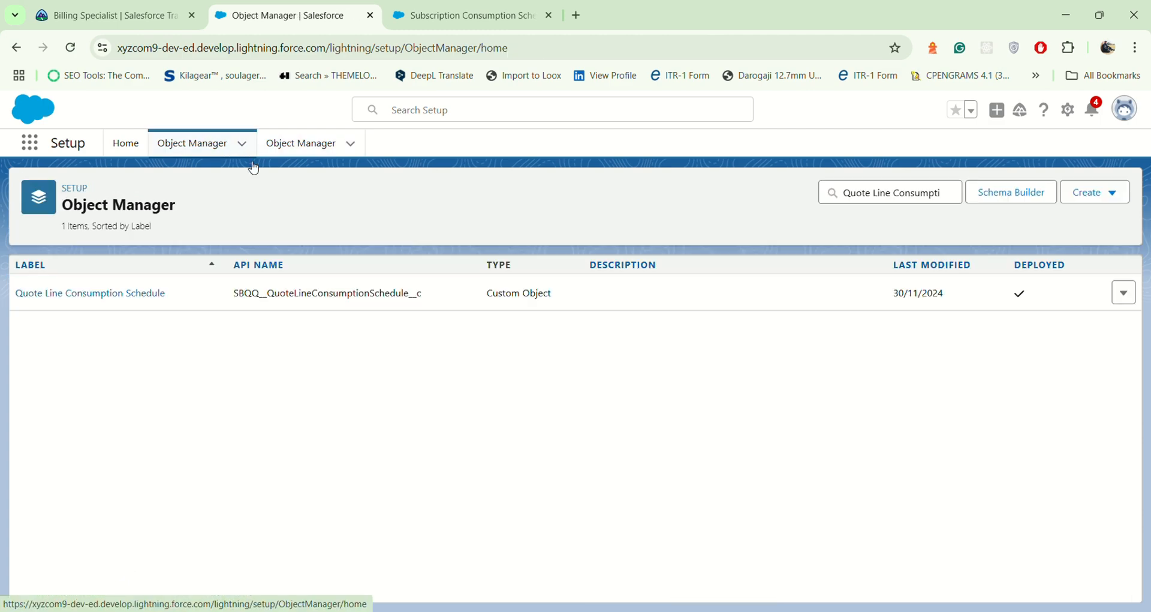
{"action": "triple_click", "coordinate": [864, 194]}
{"action": "key", "text": "BackSpace"}
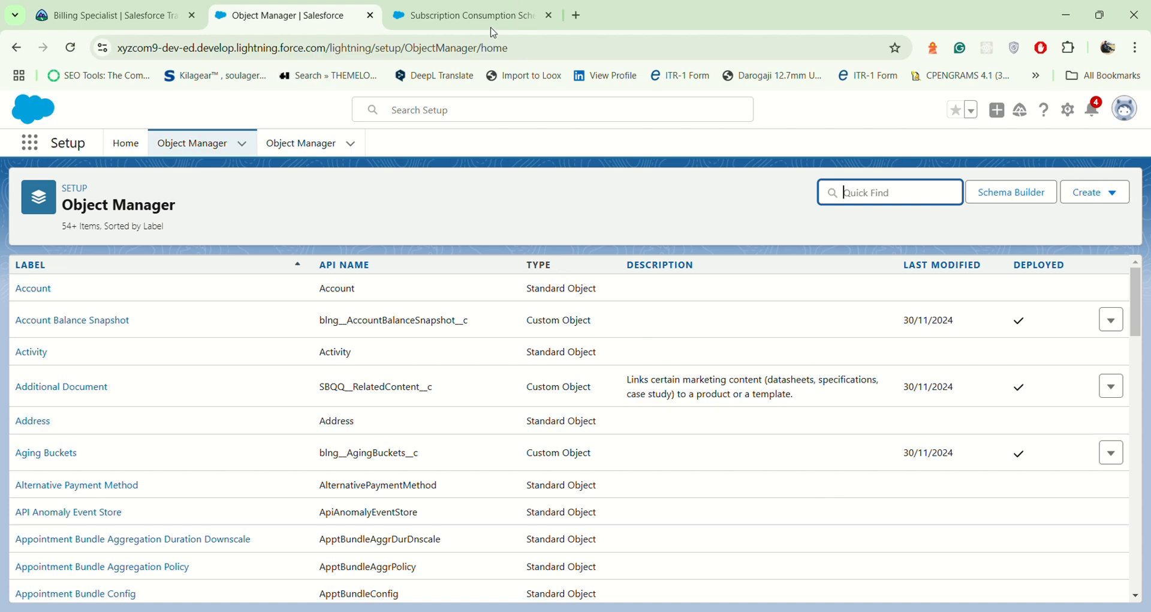
{"action": "key", "text": "alt+Tab"}
{"action": "left_click", "coordinate": [850, 191]}
{"action": "type", "text": "Consumption Schedule"}
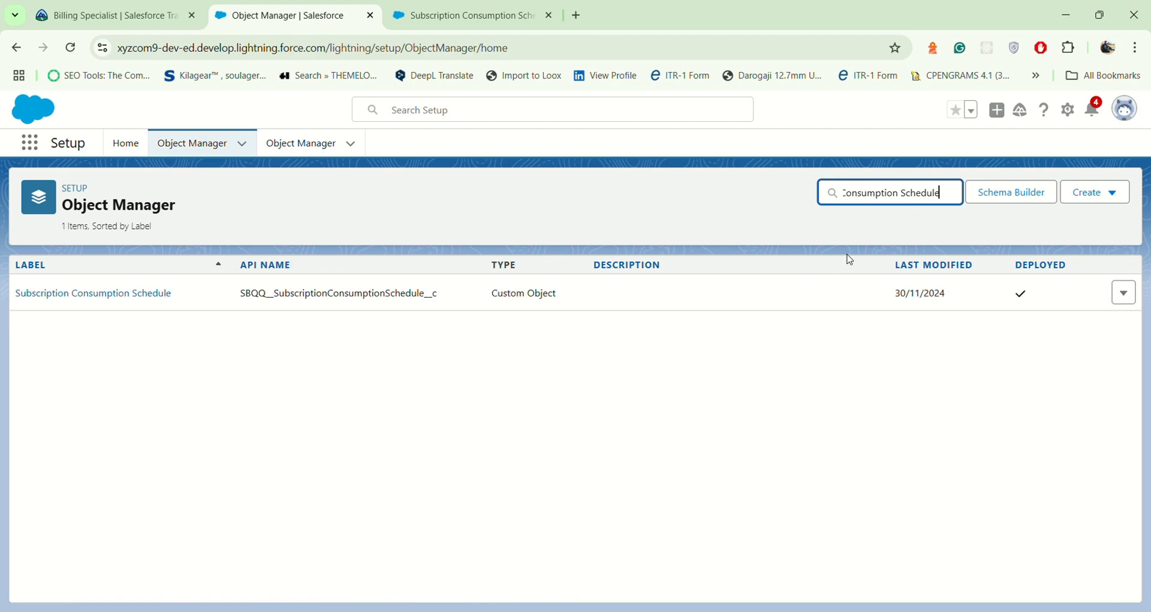
{"action": "left_click", "coordinate": [114, 305]}
{"action": "left_click", "coordinate": [146, 296]}
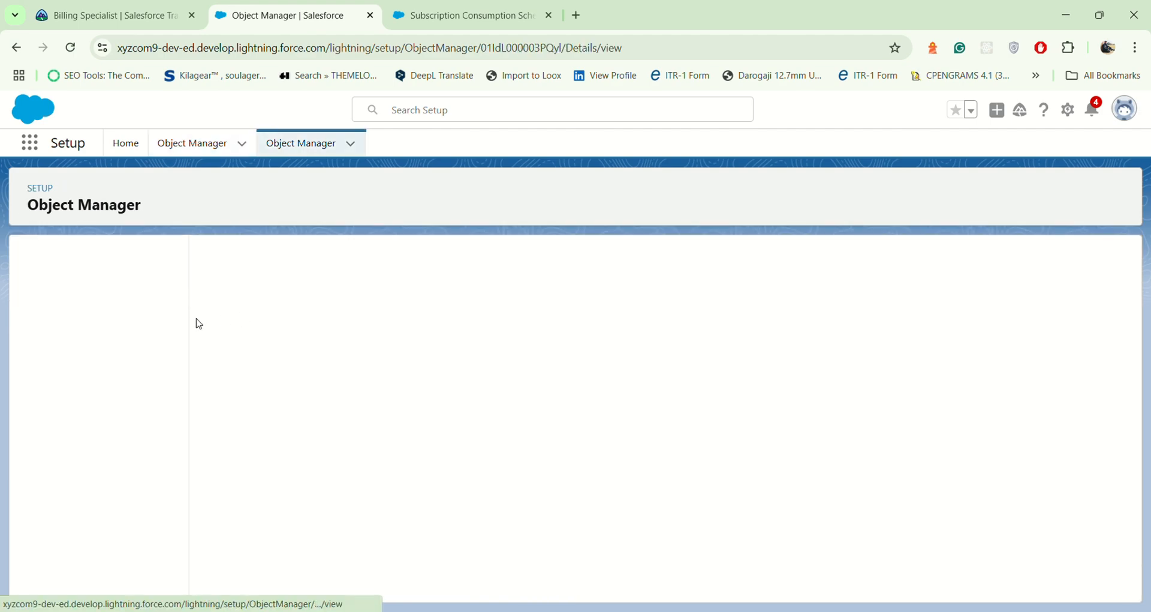
{"action": "left_click", "coordinate": [77, 290]}
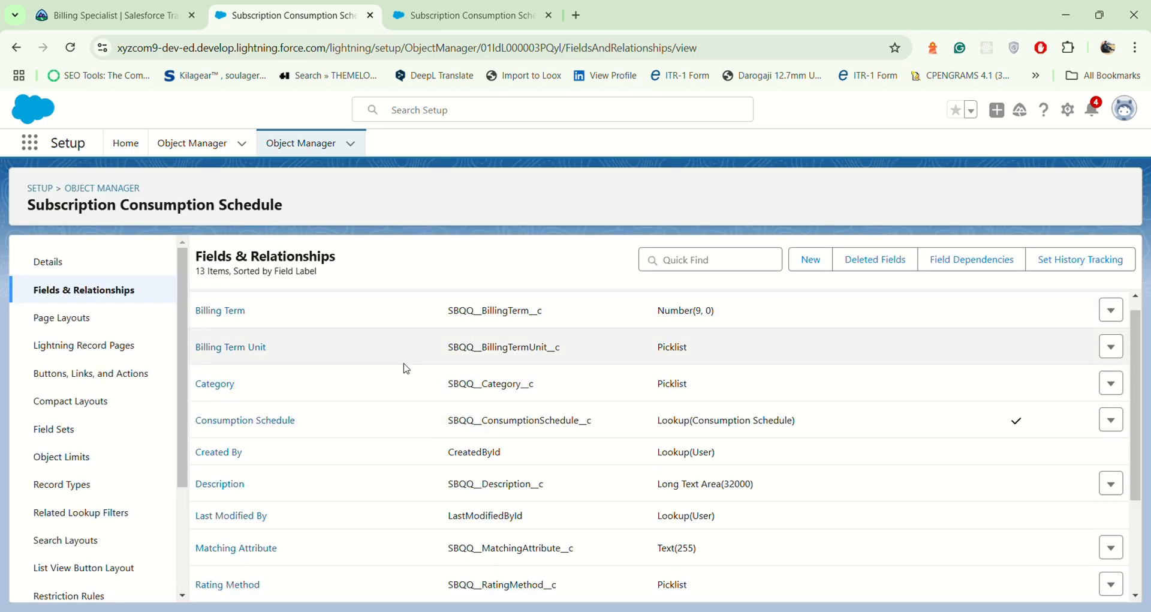
Open the Unit of Measure field of Subscription Consumption Schedule and check its Micron and Request picklist values.
{"action": "scroll", "coordinate": [313, 469], "scroll_direction": "down", "scroll_amount": 3}
{"action": "left_click", "coordinate": [243, 585]}
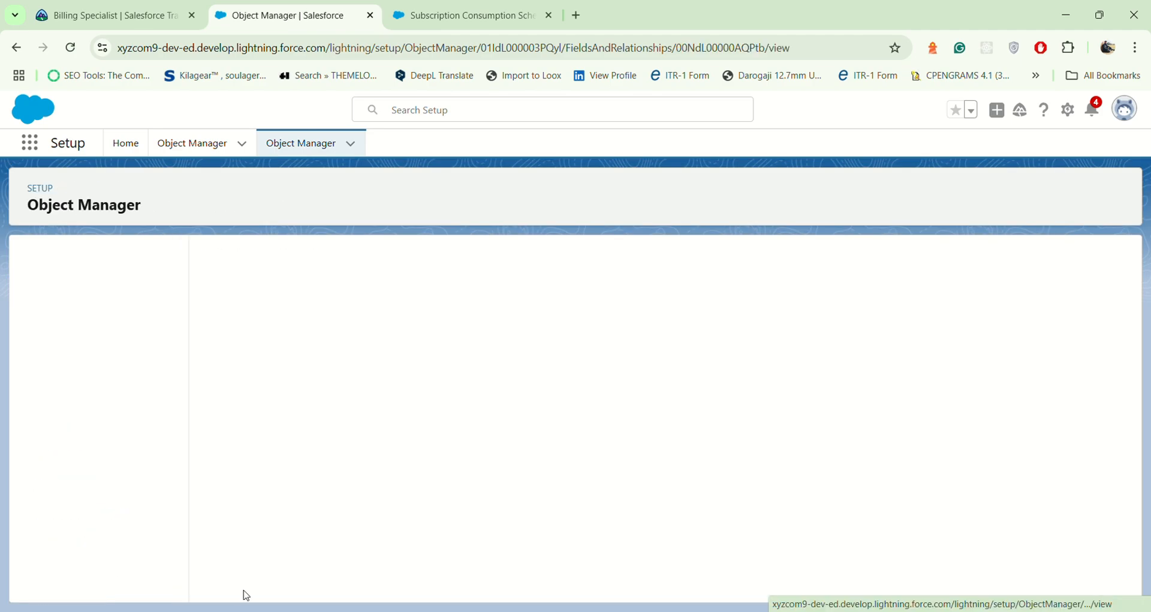
{"action": "scroll", "coordinate": [408, 450], "scroll_direction": "down", "scroll_amount": 10}
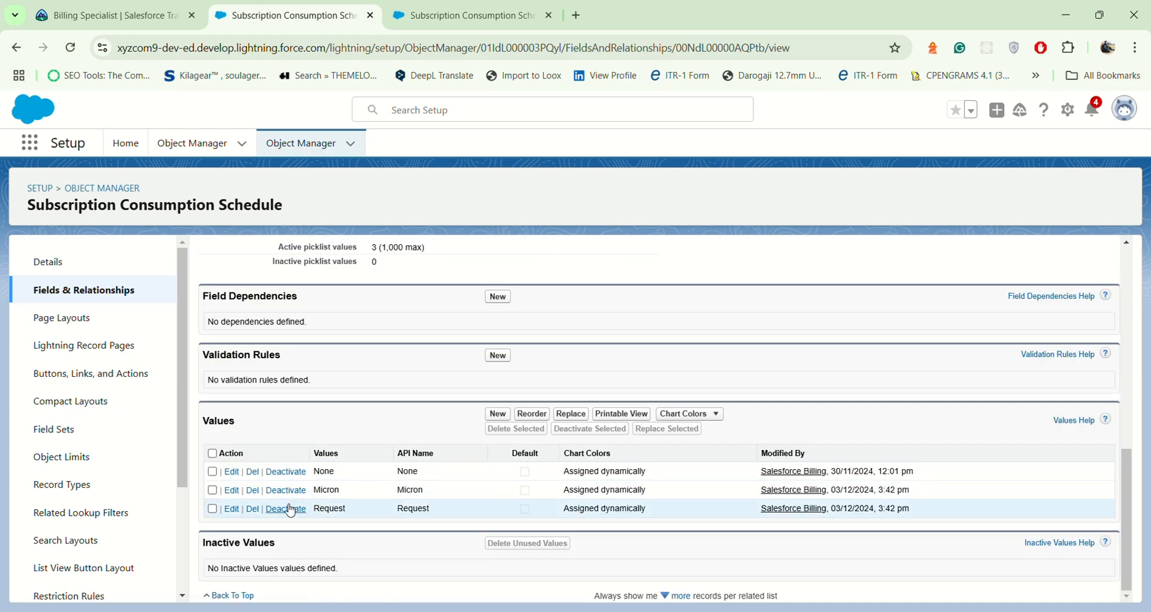
{"action": "double_click", "coordinate": [318, 491]}
{"action": "double_click", "coordinate": [318, 509]}
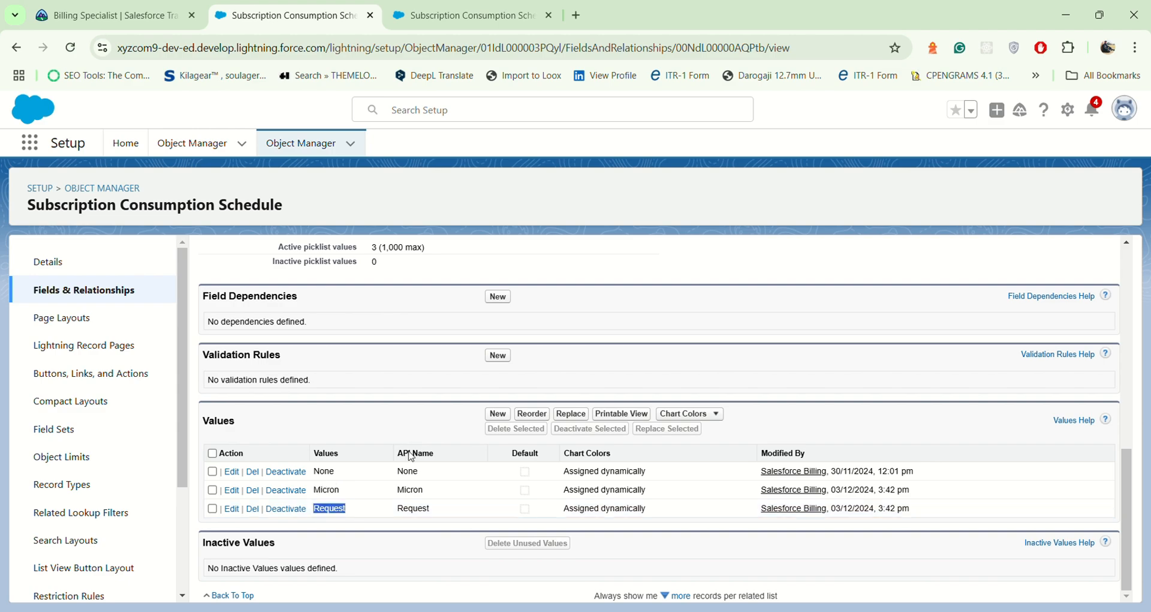
{"action": "left_click", "coordinate": [499, 418]}
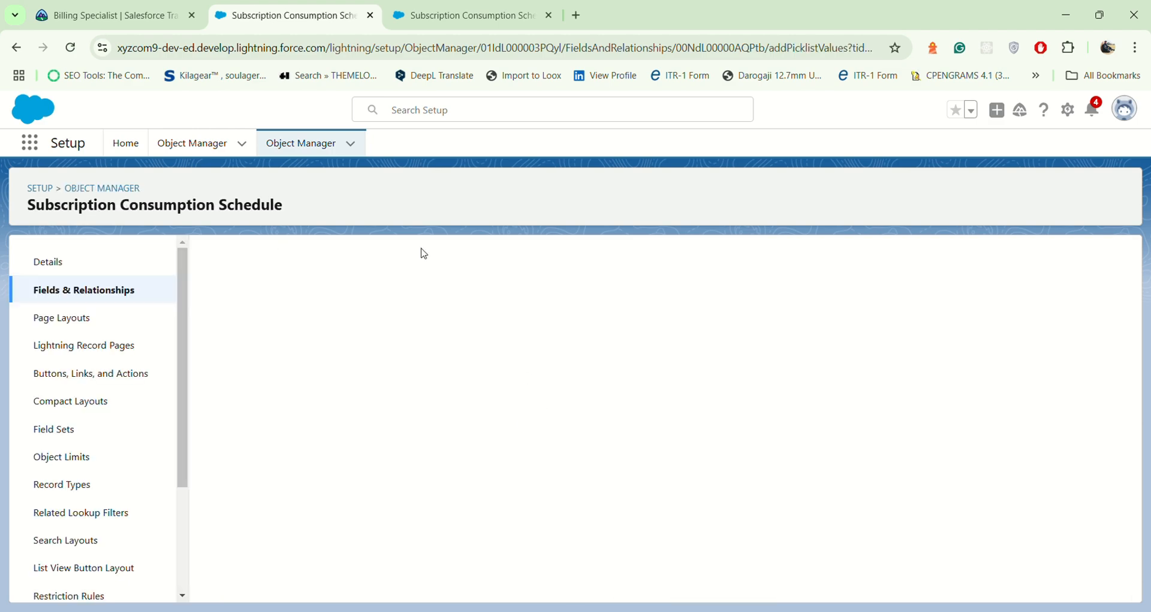
{"action": "left_click", "coordinate": [150, 16]}
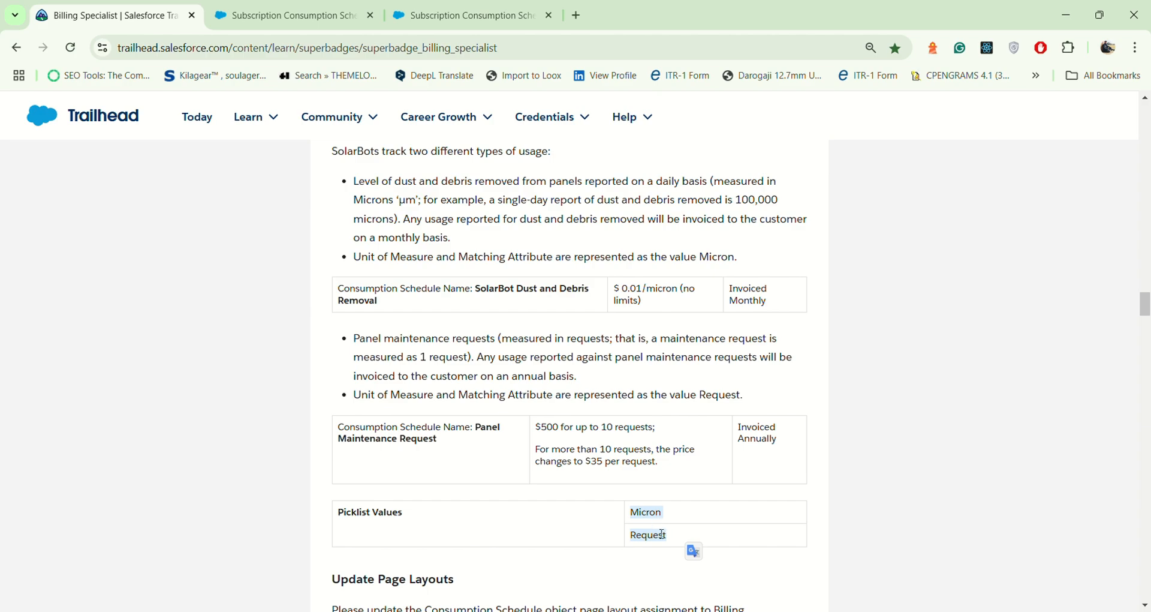
{"action": "left_click", "coordinate": [348, 23]}
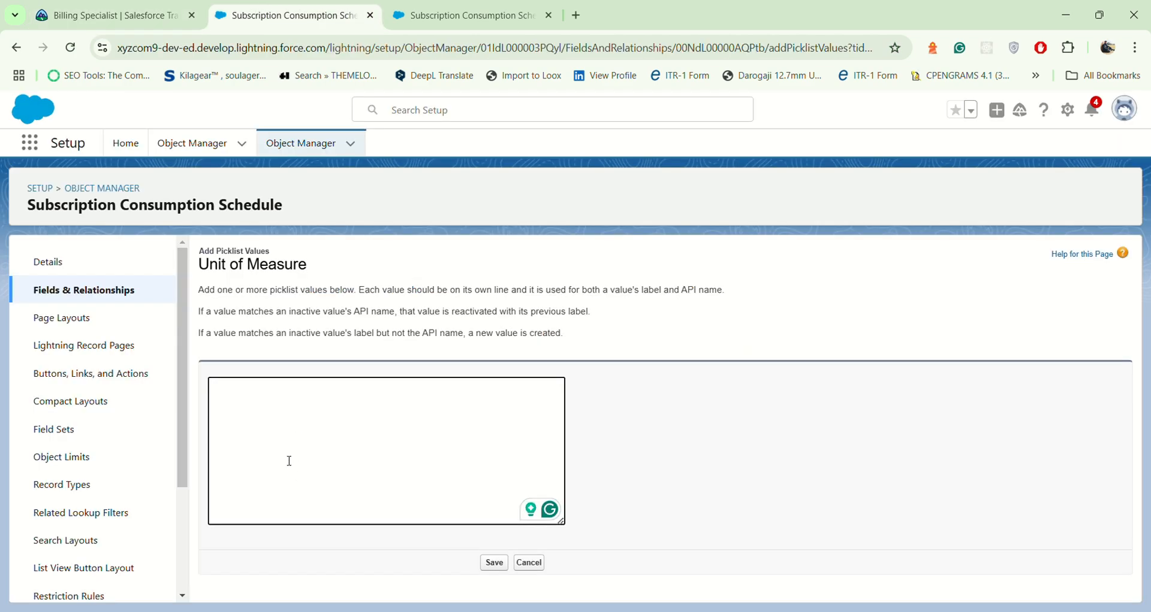
{"action": "type", "text": "Subscription Consumption Schedule"}
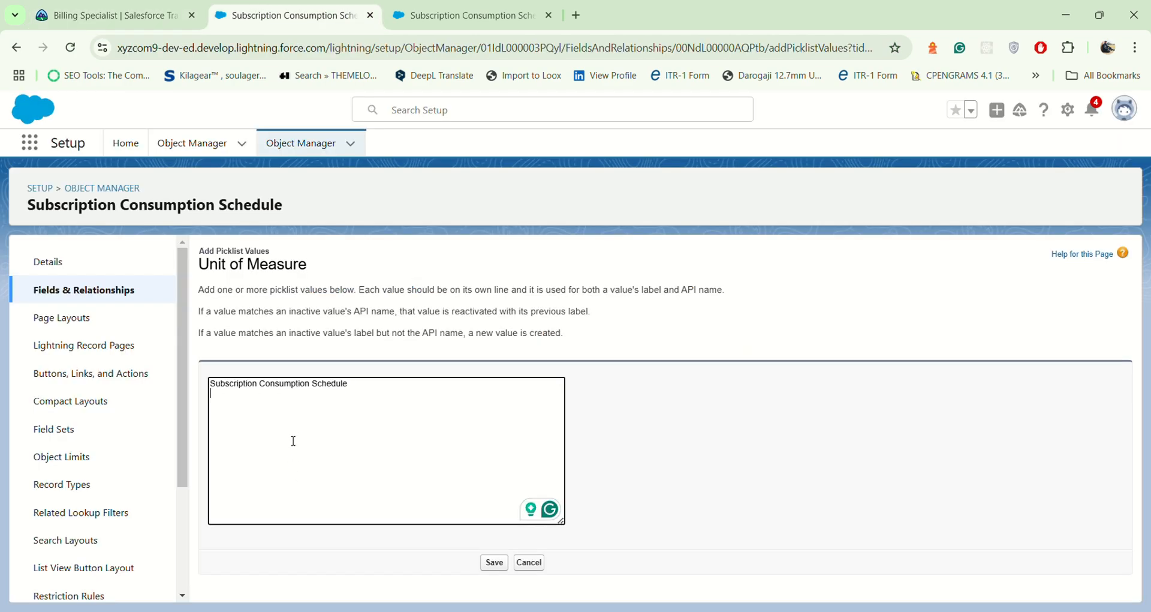
{"action": "key", "text": "ctrl+a"}
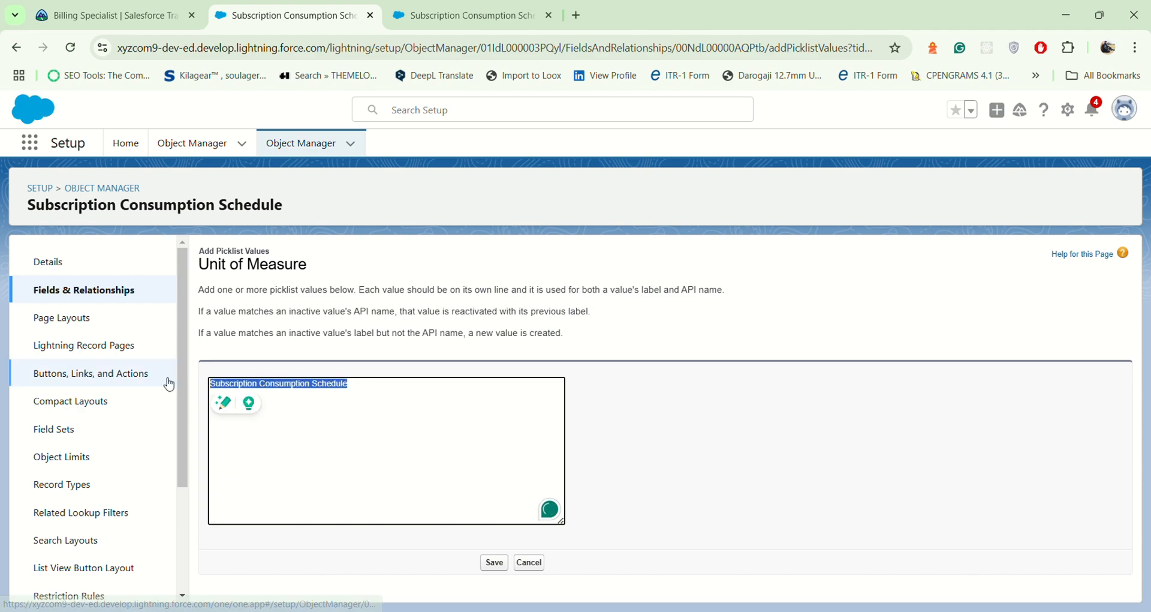
{"action": "key", "text": "BackSpace"}
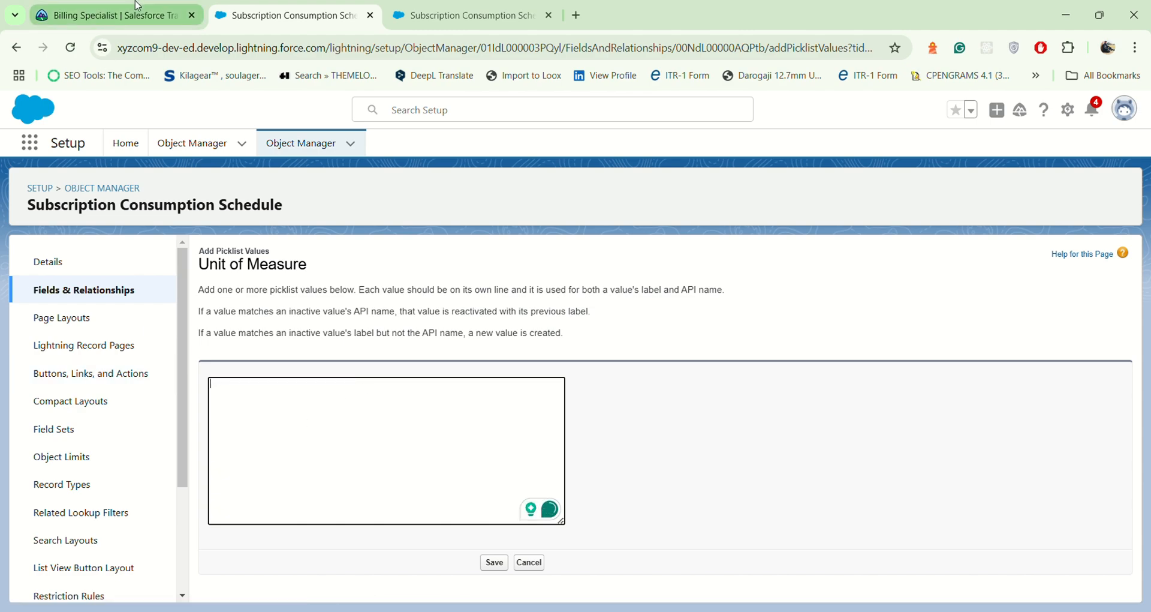
{"action": "left_click", "coordinate": [114, 15]}
{"action": "left_click_drag", "start_coordinate": [630, 510], "coordinate": [668, 533]}
{"action": "key", "text": "ctrl+c"}
{"action": "left_click", "coordinate": [355, 8]}
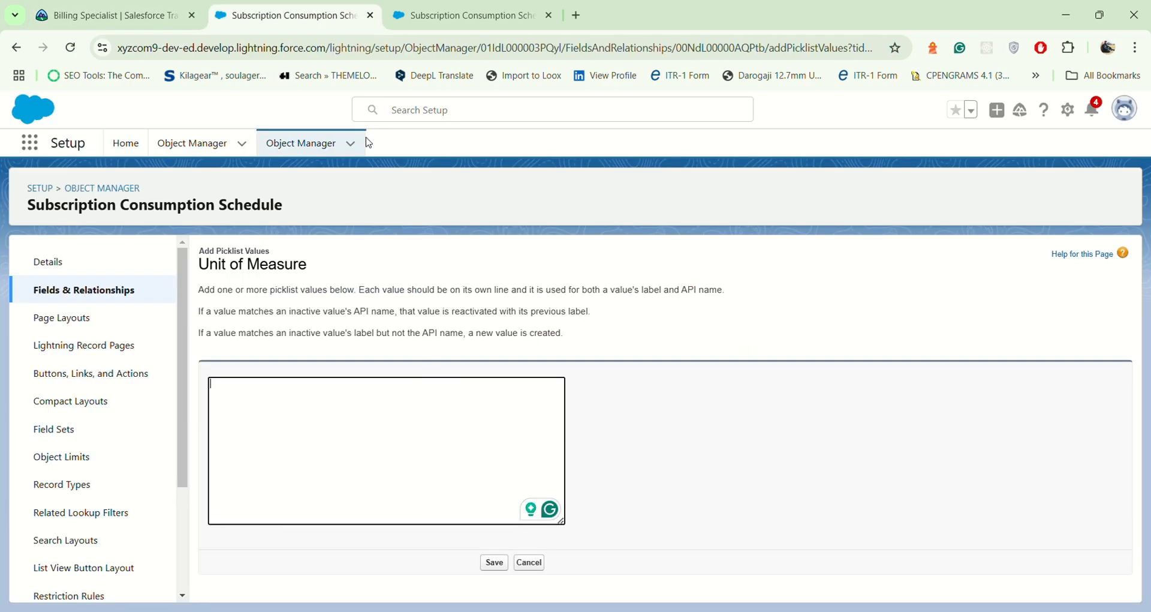
{"action": "key", "text": "ctrl+v"}
{"action": "key", "text": "BackSpace"}
{"action": "left_click", "coordinate": [538, 562]}
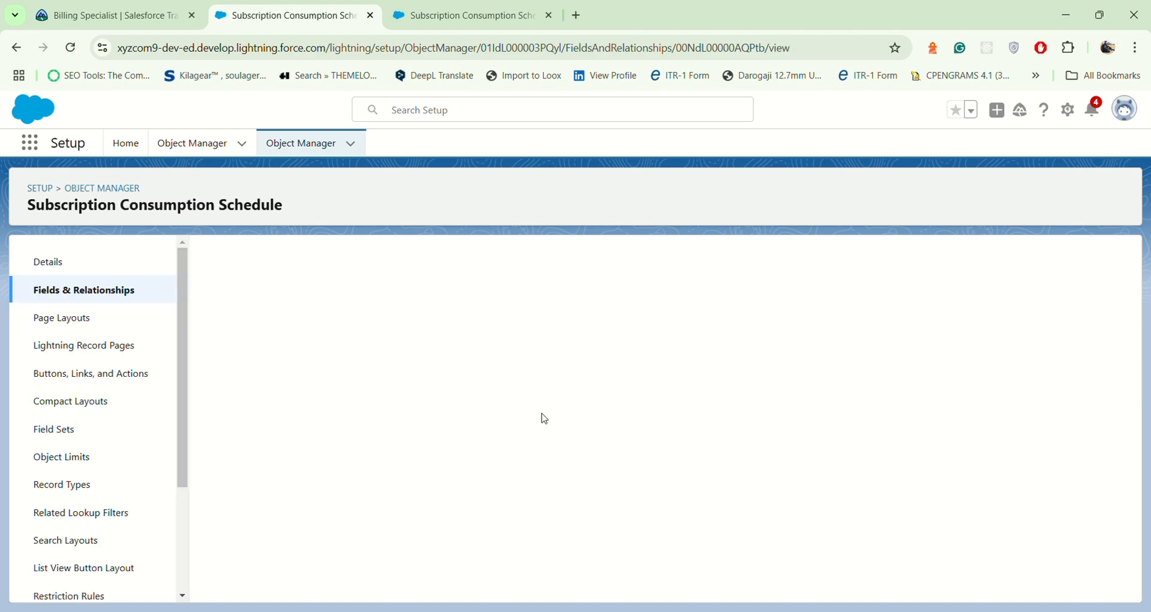
Review the list of picklist values on the Unit of Measure field of Subscription Consumption Schedule again.
{"action": "scroll", "coordinate": [360, 480], "scroll_direction": "down", "scroll_amount": 15}
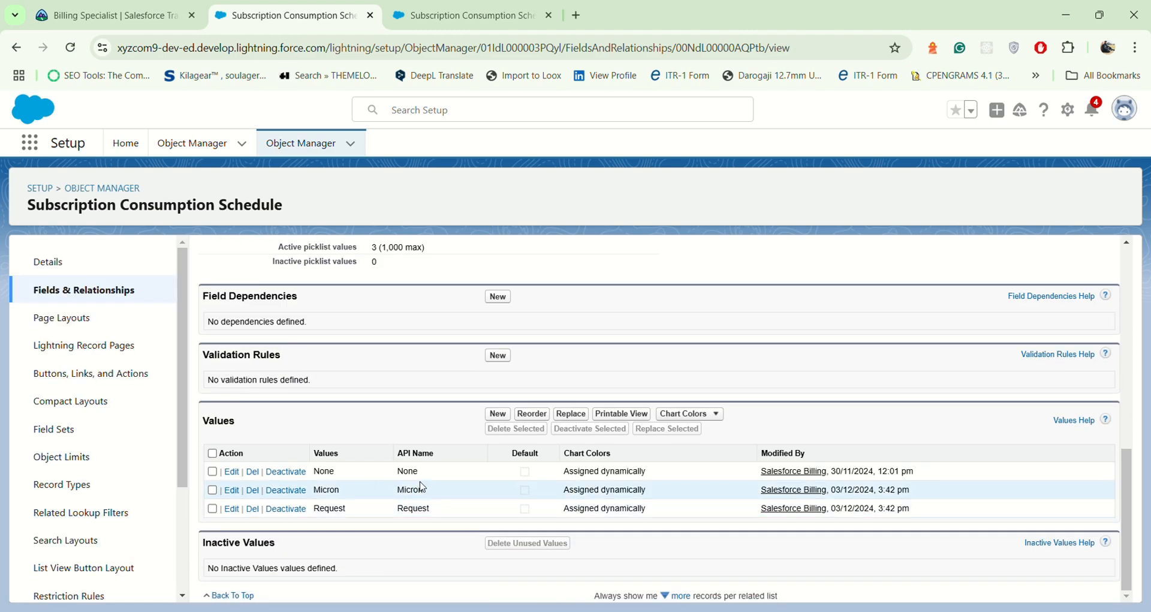
{"action": "left_click_drag", "start_coordinate": [308, 471], "coordinate": [359, 517]}
{"action": "left_click", "coordinate": [318, 503]}
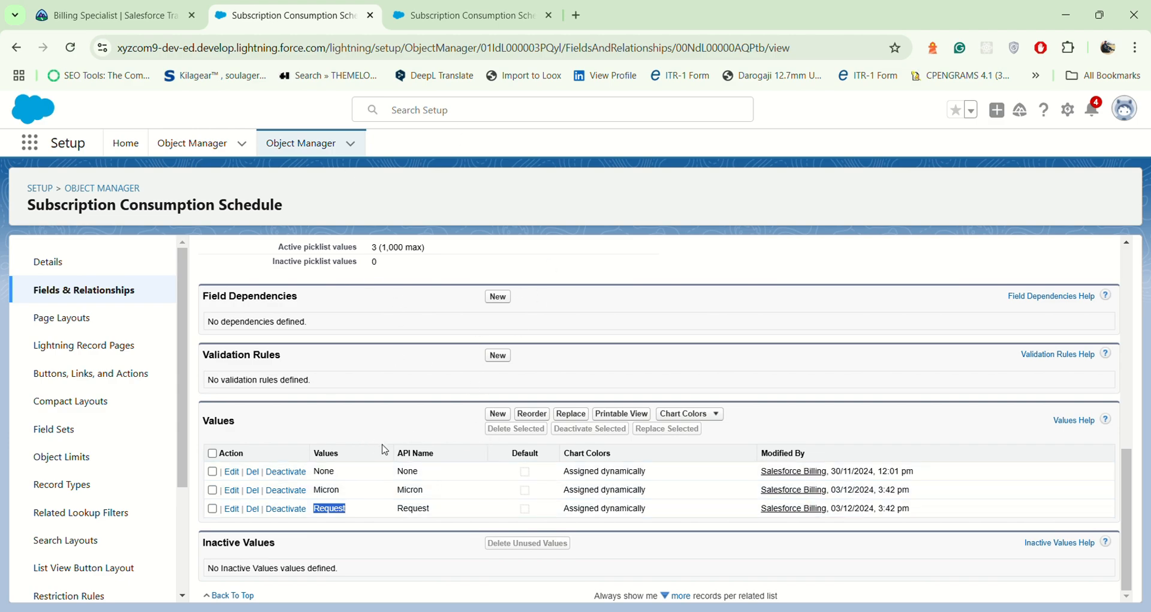
Switch to the Trailhead superbadge page and go past the requirements to the list of challenges.
{"action": "left_click", "coordinate": [111, 15]}
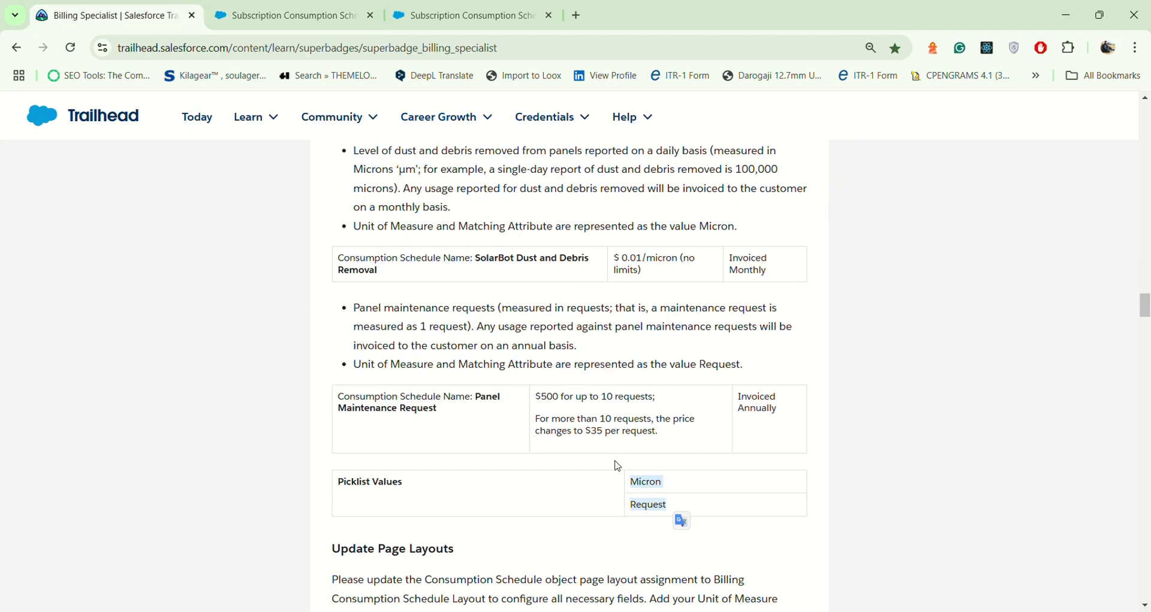
{"action": "scroll", "coordinate": [611, 444], "scroll_direction": "down", "scroll_amount": 20}
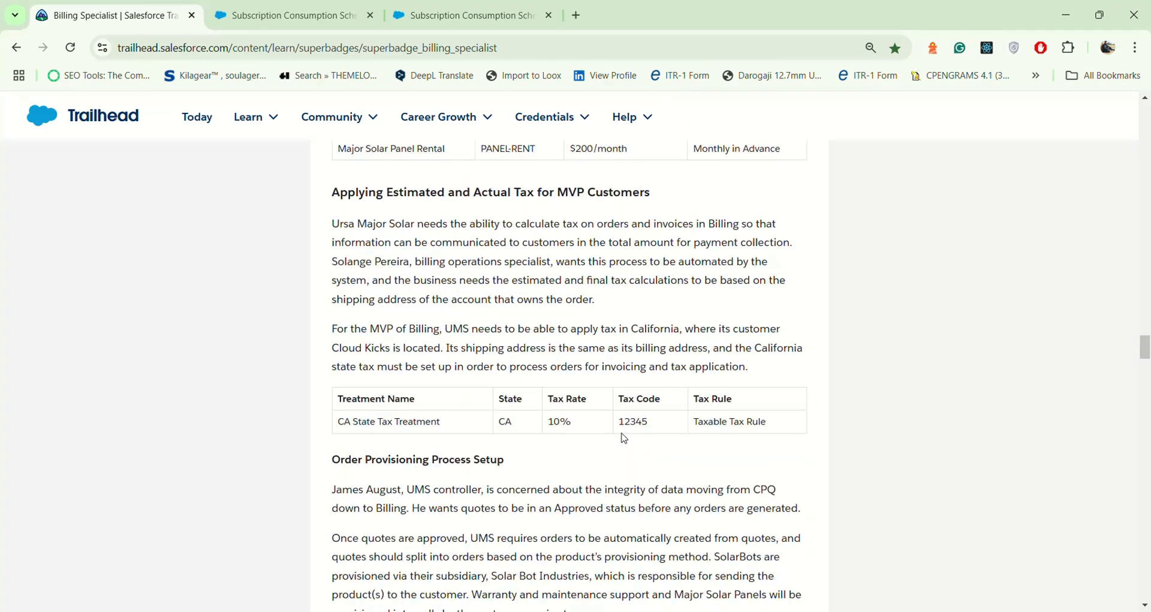
{"action": "scroll", "coordinate": [606, 406], "scroll_direction": "up", "scroll_amount": 10}
{"action": "scroll", "coordinate": [624, 401], "scroll_direction": "down", "scroll_amount": 20}
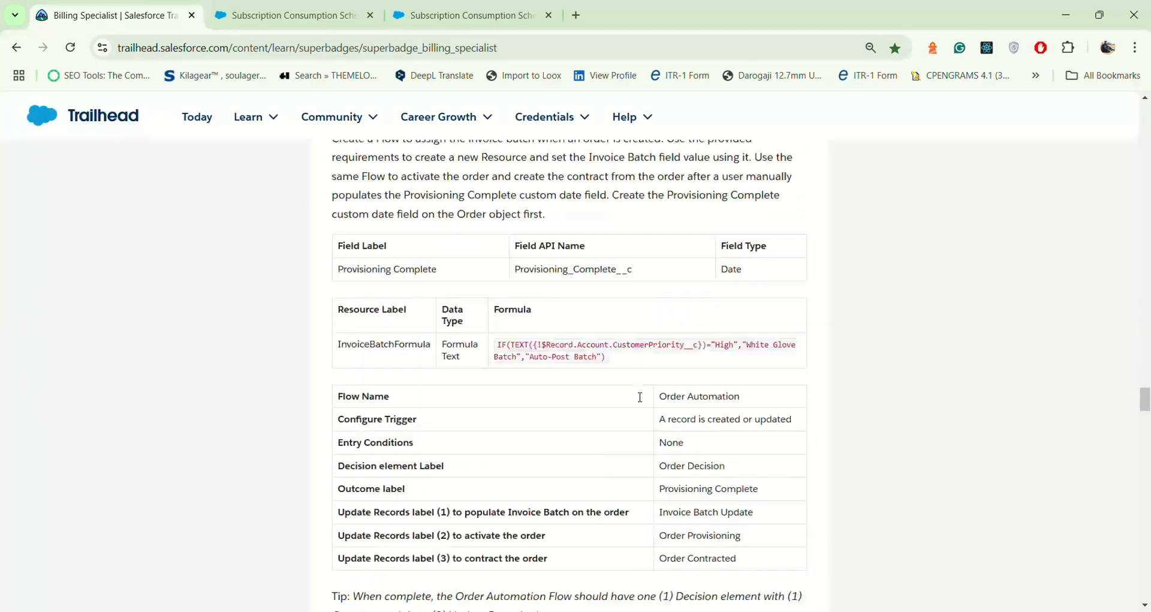
{"action": "scroll", "coordinate": [640, 398], "scroll_direction": "down", "scroll_amount": 20}
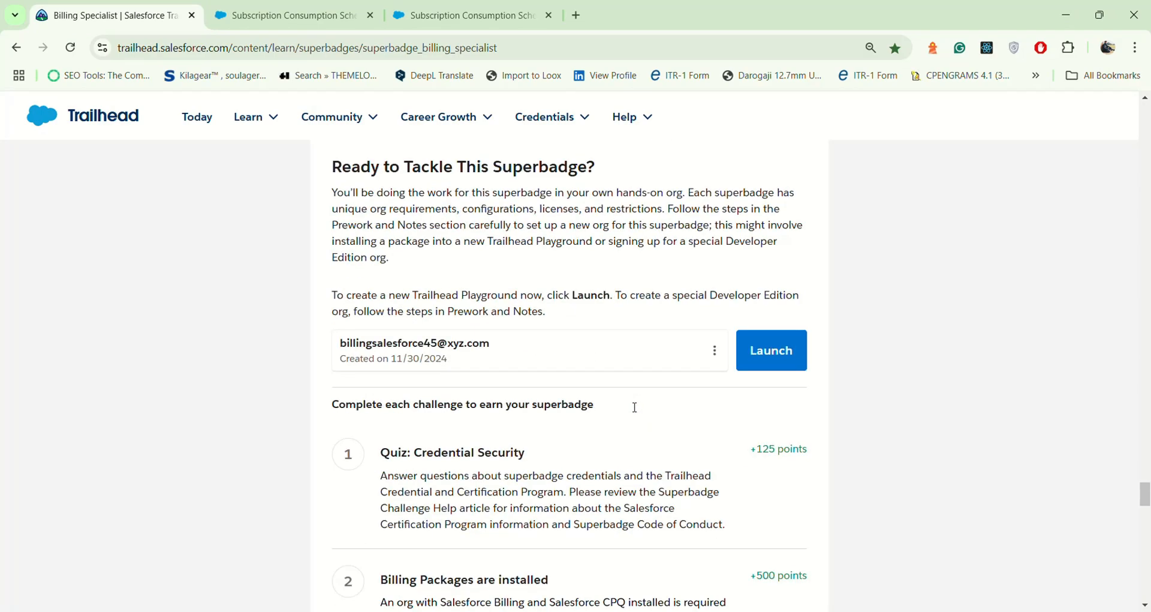
{"action": "scroll", "coordinate": [637, 409], "scroll_direction": "up", "scroll_amount": 2}
Examine the description and points status of challenge 3, Consumption Schedule Values.
{"action": "left_click_drag", "start_coordinate": [384, 317], "coordinate": [768, 369]}
{"action": "left_click", "coordinate": [787, 331]}
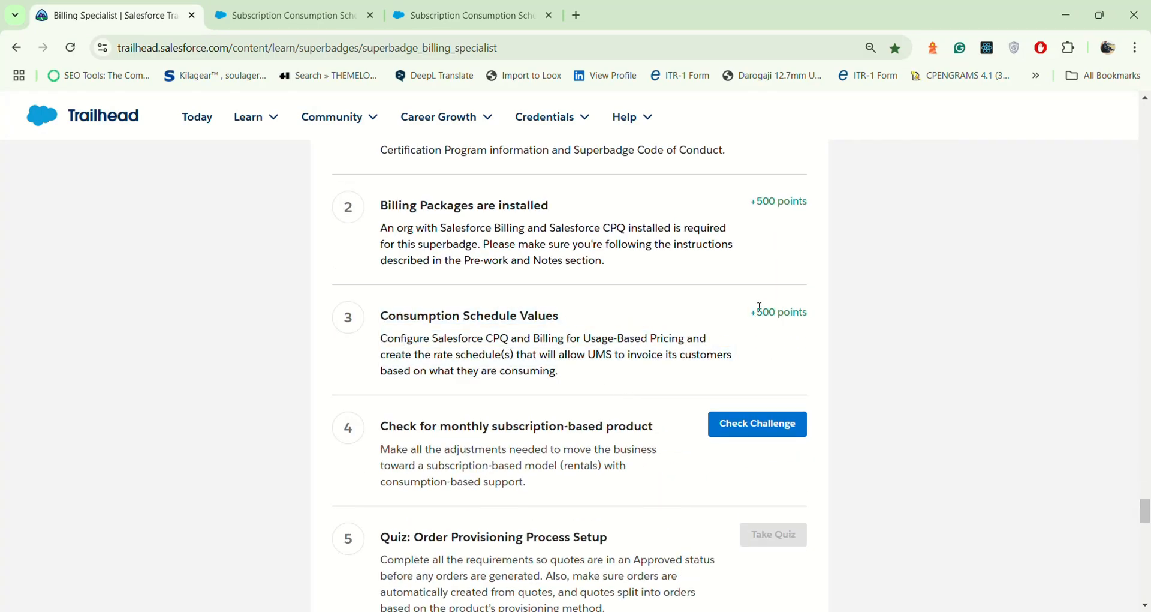
{"action": "left_click_drag", "start_coordinate": [760, 307], "coordinate": [833, 315]}
{"action": "double_click", "coordinate": [764, 329]}
{"action": "left_click", "coordinate": [790, 309]}
{"action": "double_click", "coordinate": [786, 316]}
{"action": "left_click", "coordinate": [784, 313]}
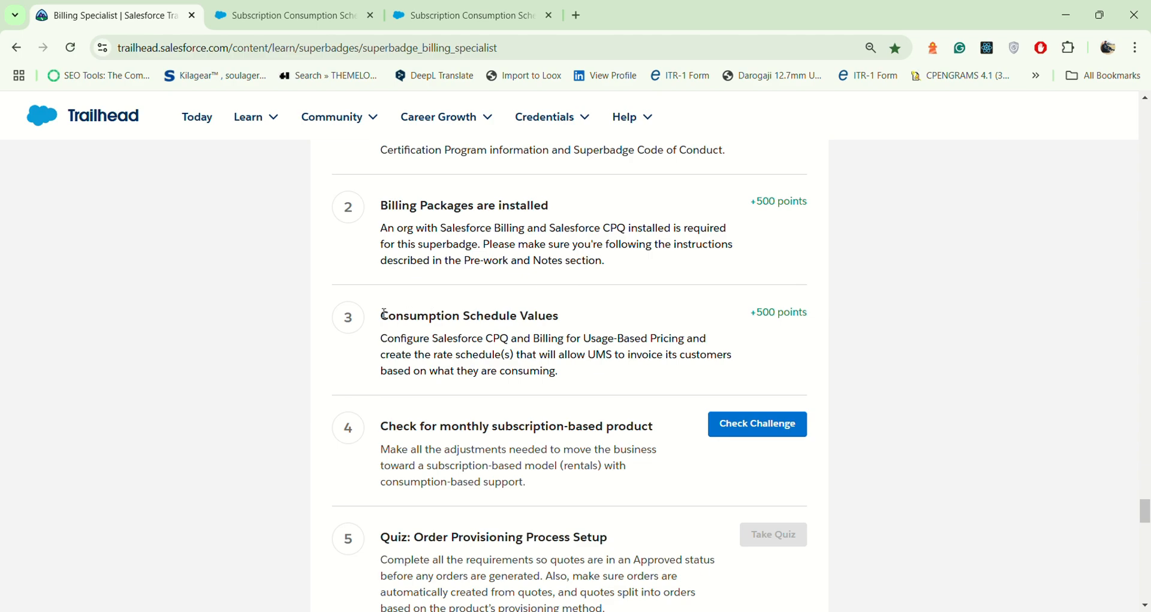